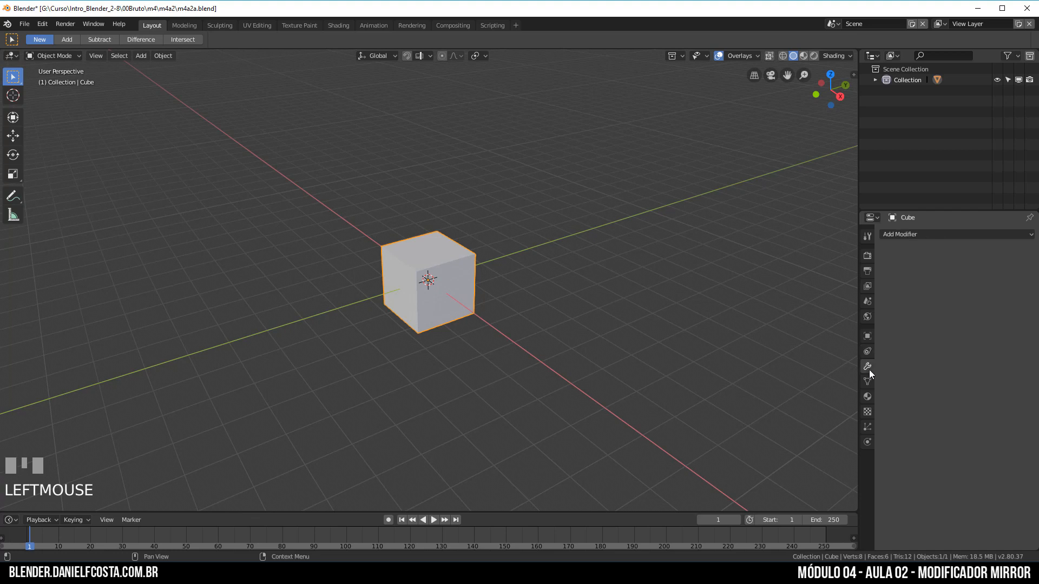
Step: Add an Array modifier to the cube with a count of 5, and remove the modifier
{"action": "left_click", "coordinate": [958, 234]}
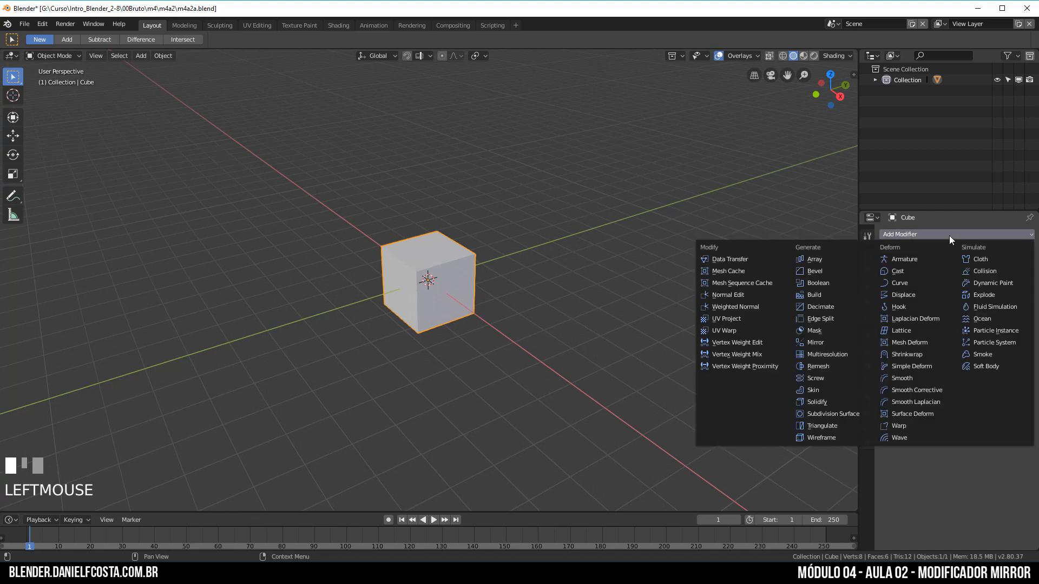
{"action": "left_click", "coordinate": [825, 260]}
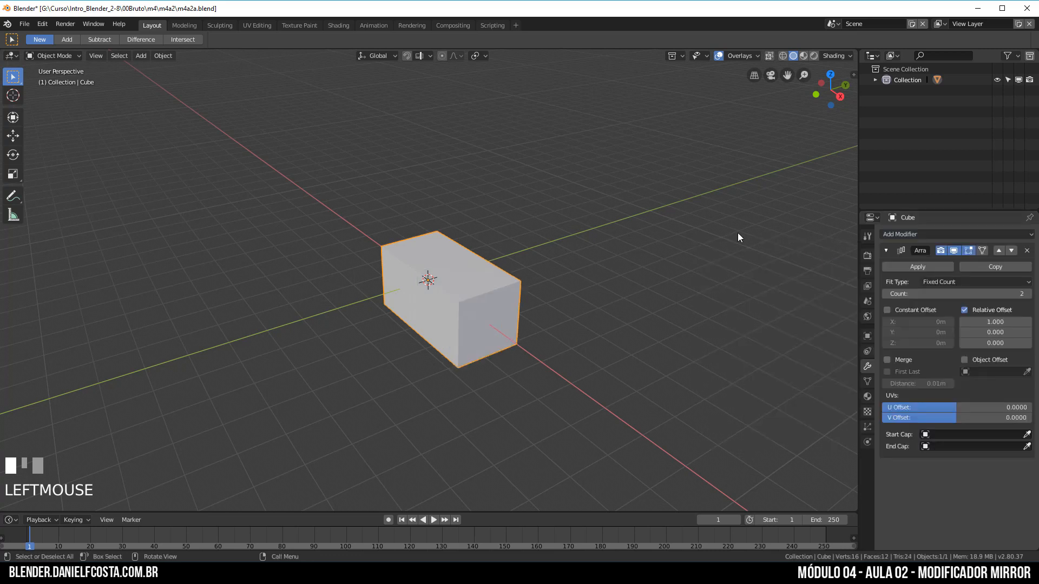
{"action": "left_click", "coordinate": [1027, 293]}
{"action": "left_click", "coordinate": [1028, 293]}
{"action": "left_click", "coordinate": [1028, 294]}
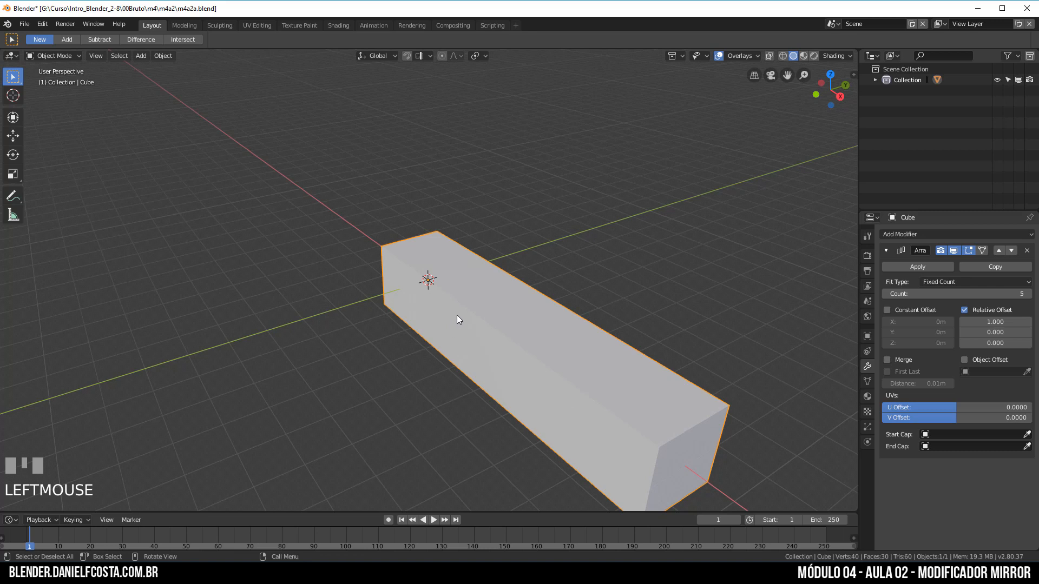
{"action": "left_click", "coordinate": [1026, 251]}
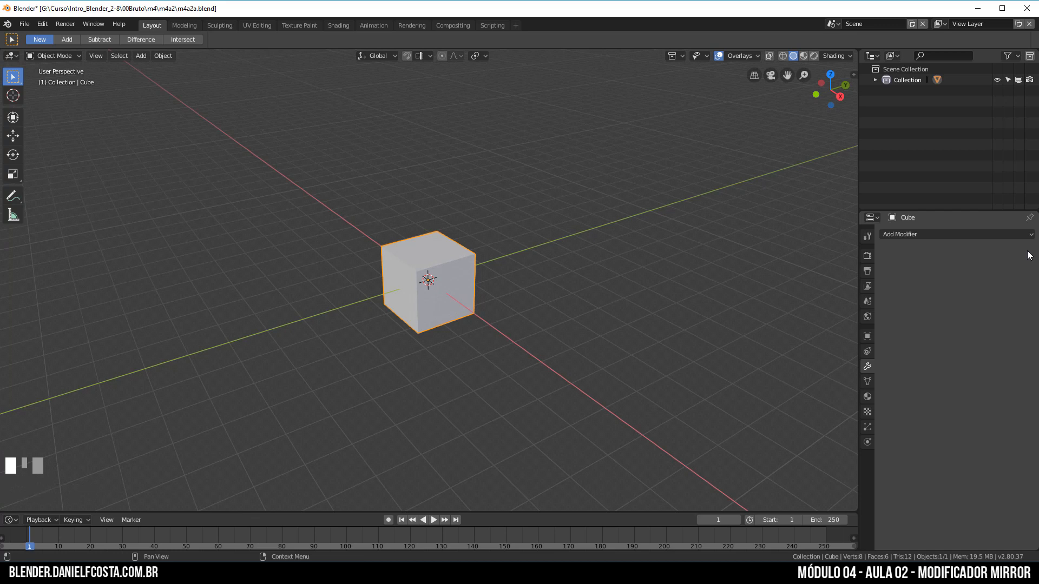
Step: Add a Subdivision Surface modifier to the cube and remove it
{"action": "left_click", "coordinate": [998, 238]}
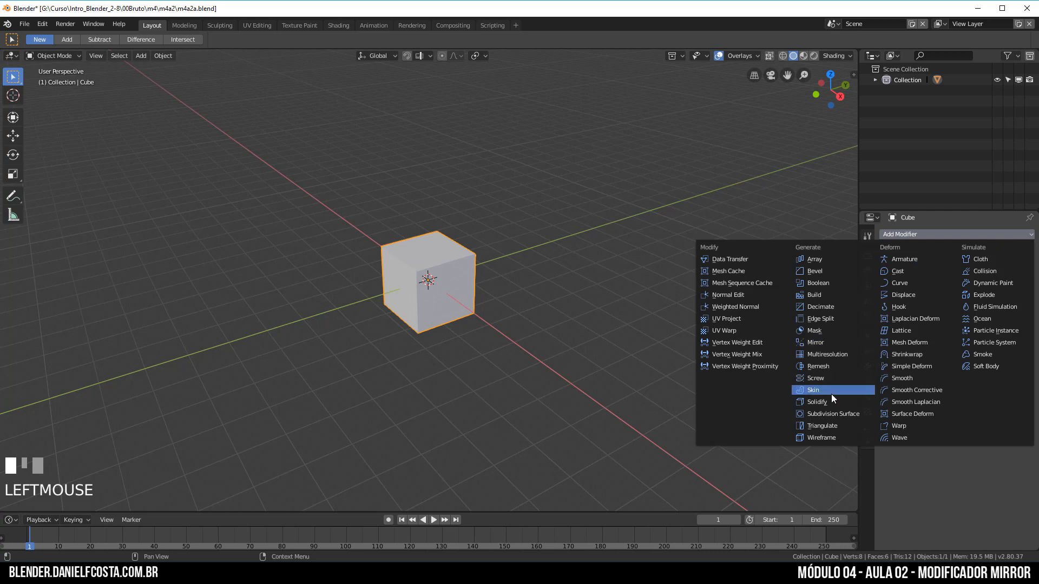
{"action": "left_click", "coordinate": [830, 414]}
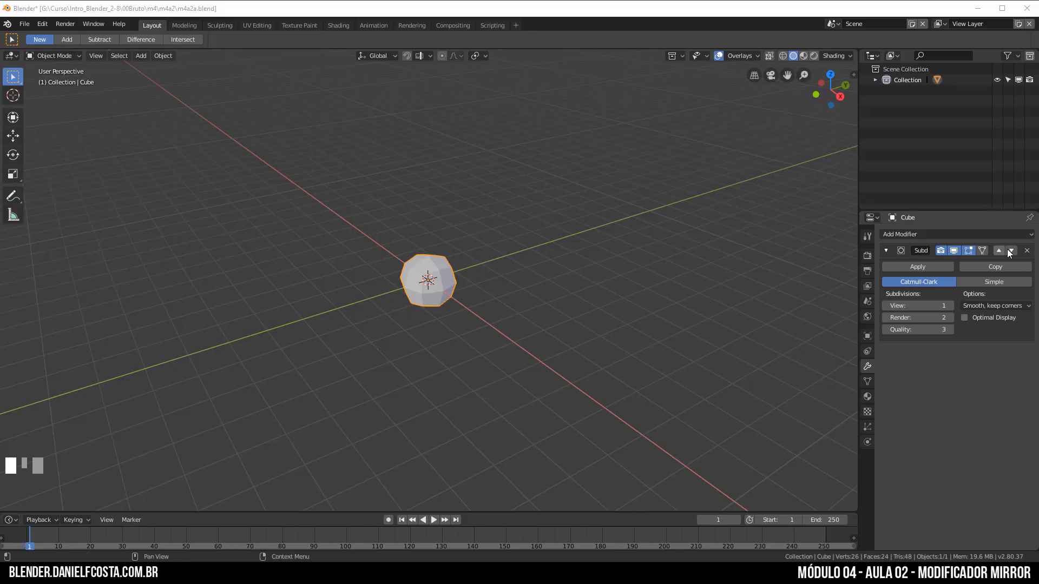
{"action": "left_click", "coordinate": [1026, 251]}
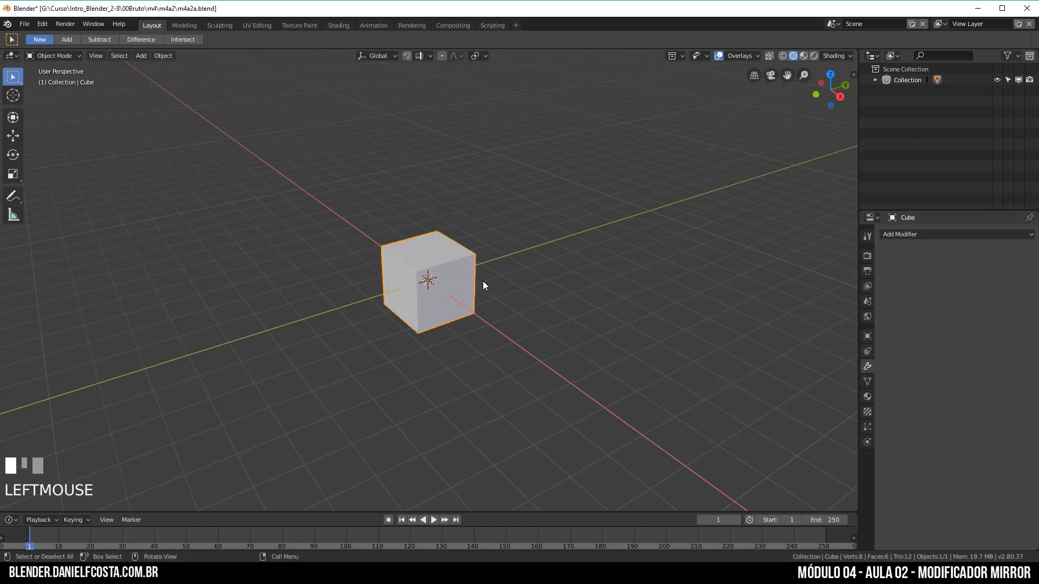
Step: Add a Mirror modifier to the cube
{"action": "middle_click_drag", "start_coordinate": [433, 320], "coordinate": [511, 340]}
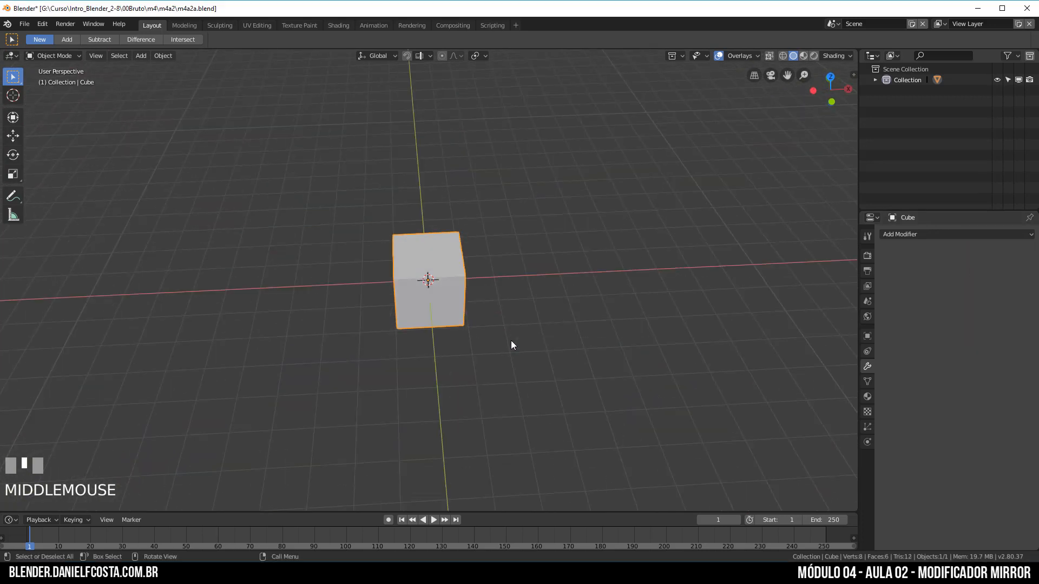
{"action": "left_click", "coordinate": [934, 237]}
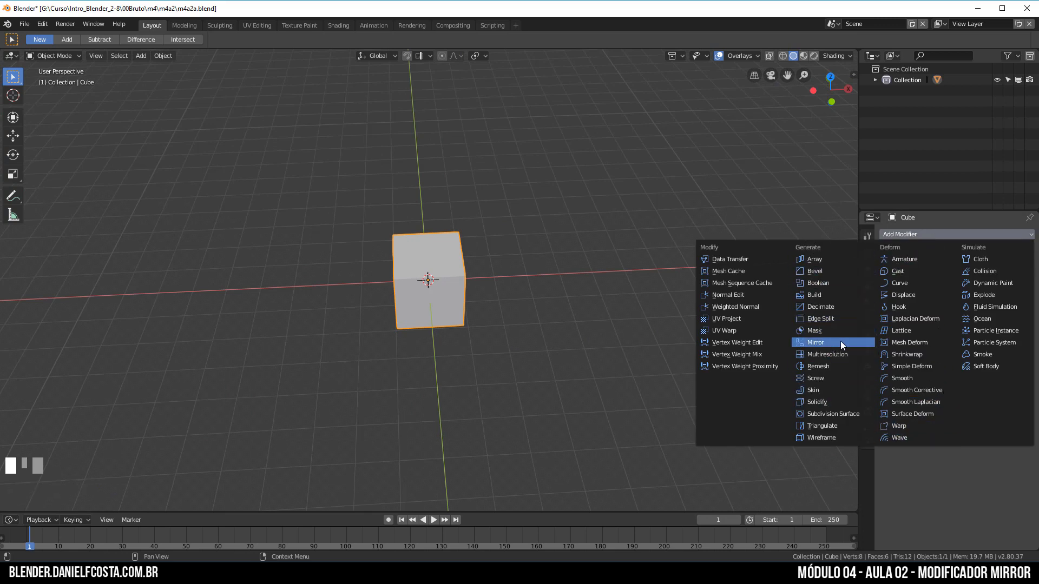
{"action": "left_click", "coordinate": [819, 342]}
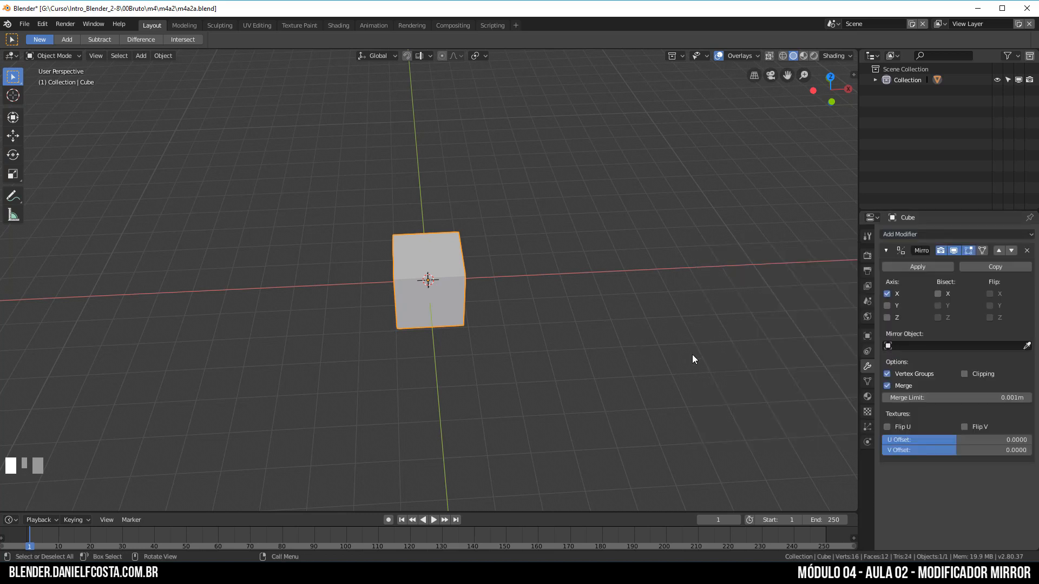
Step: Move the cube's whole mesh along positive X in Edit Mode, clear of its origin
{"action": "middle_click_drag", "start_coordinate": [482, 269], "coordinate": [458, 294]}
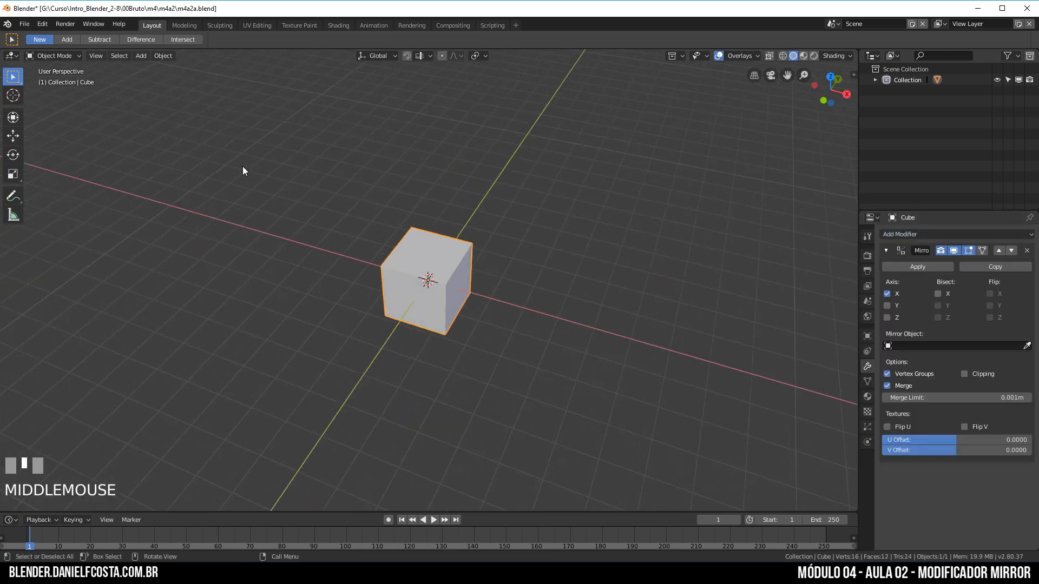
{"action": "key", "text": "Tab"}
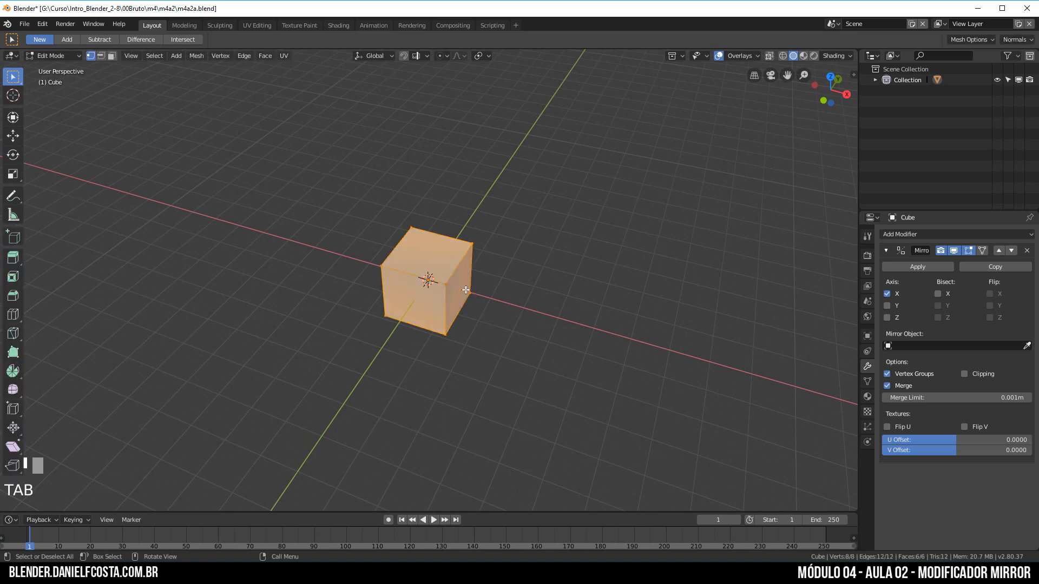
{"action": "key", "text": "g"}
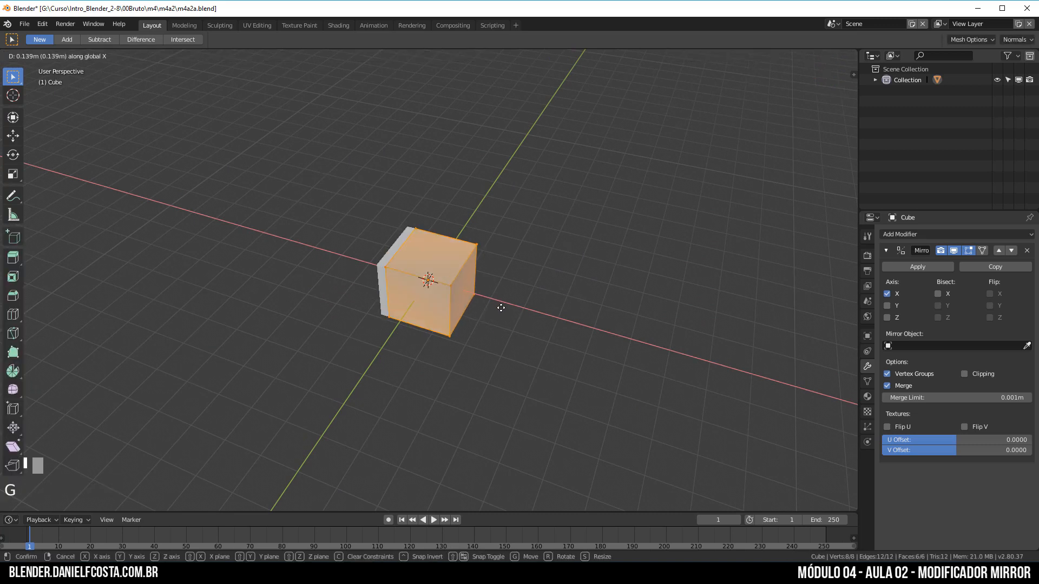
{"action": "left_click", "coordinate": [550, 335]}
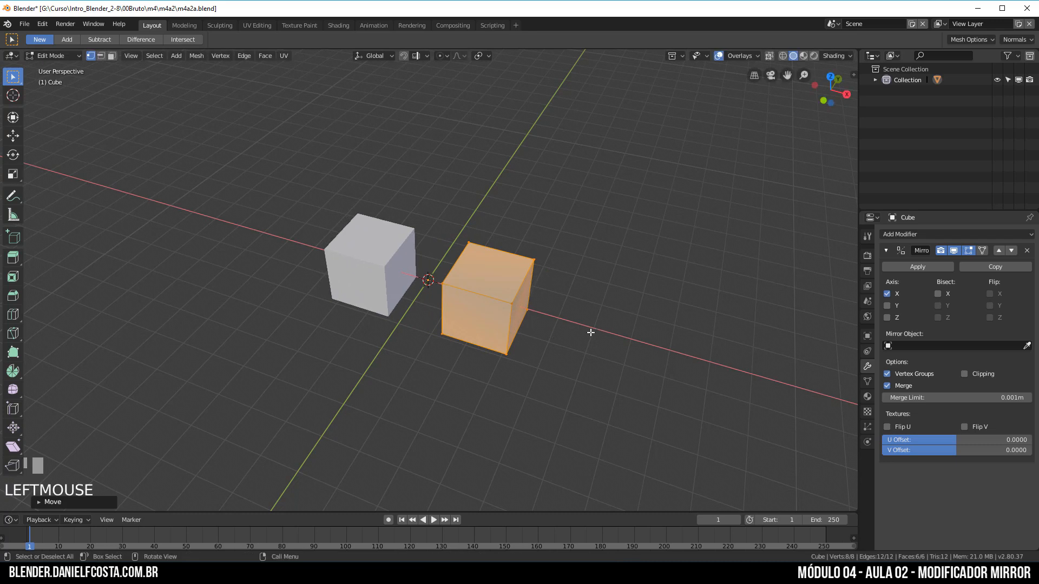
Step: Move the two outer top vertices of the original cube outward in X, and return to Object Mode
{"action": "middle_click_drag", "start_coordinate": [571, 337], "coordinate": [574, 326]}
{"action": "left_click", "coordinate": [542, 260]}
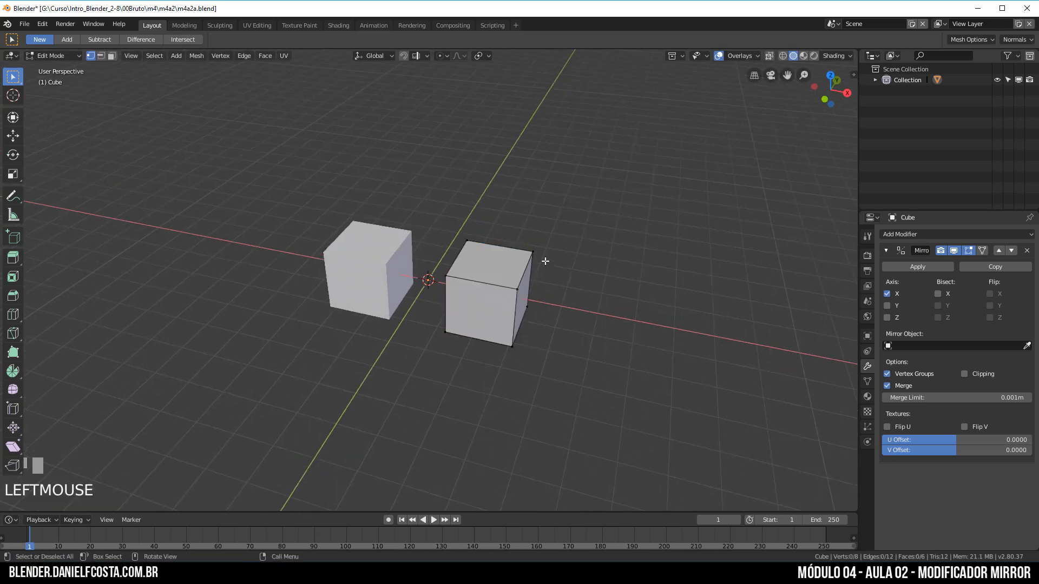
{"action": "left_click", "coordinate": [535, 239], "text": "shift"}
{"action": "left_click", "coordinate": [516, 290], "text": "shift"}
{"action": "key", "text": "g"}
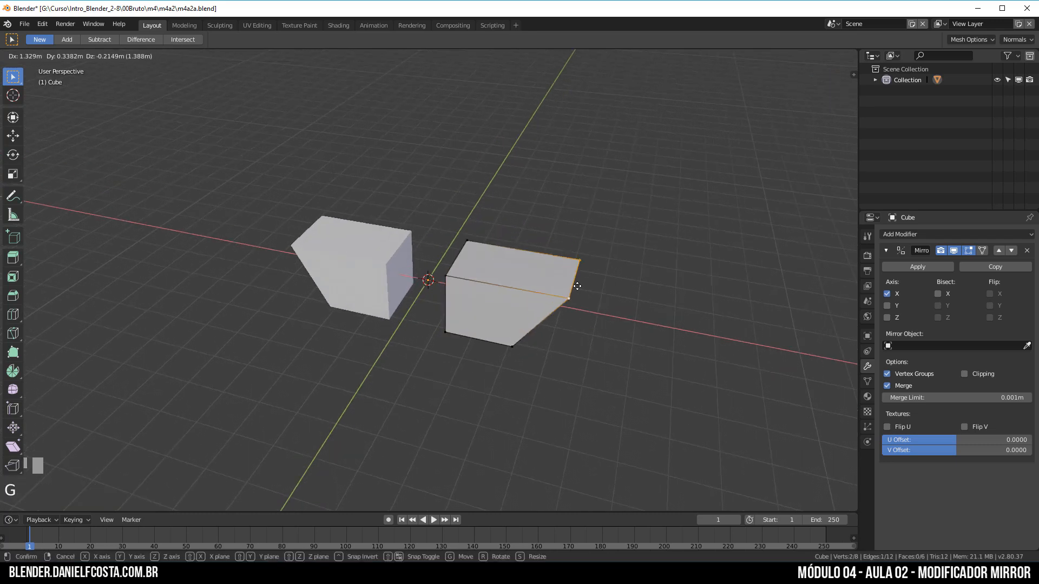
{"action": "left_click", "coordinate": [564, 292]}
{"action": "middle_click_drag", "start_coordinate": [492, 306], "coordinate": [494, 234]}
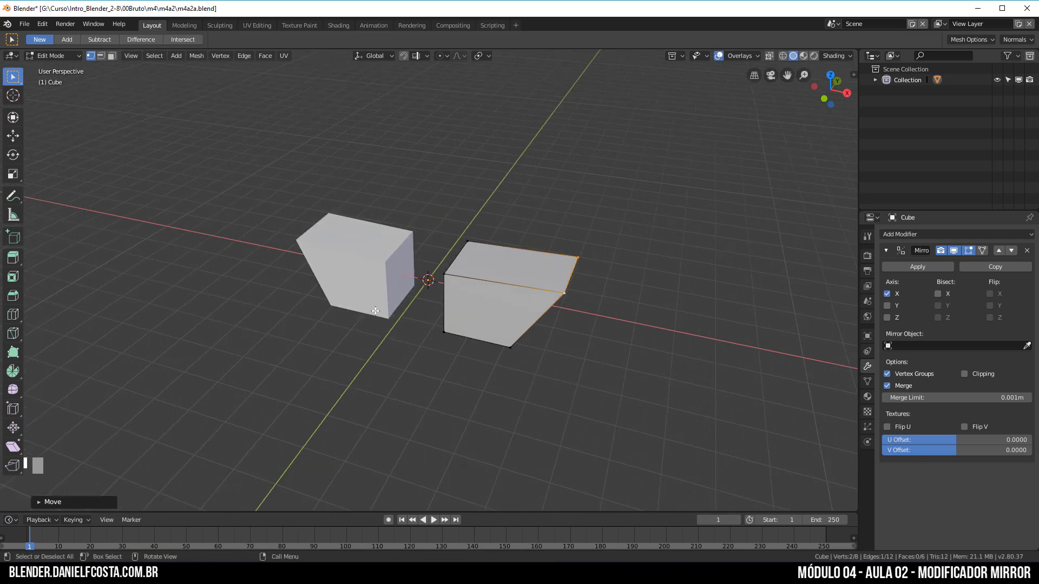
{"action": "key", "text": "Tab"}
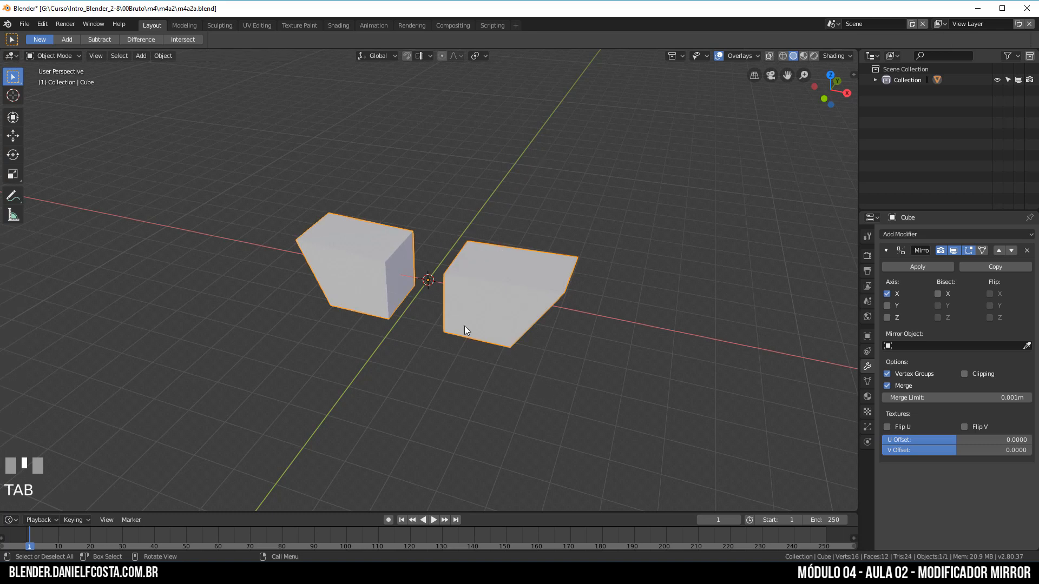
Step: Move the mirrored object along the X, Y and Z axes, away from the world origin
{"action": "mouse_move", "coordinate": [429, 293]}
{"action": "middle_mouse_down"}
{"action": "mouse_move", "coordinate": [442, 277]}
{"action": "mouse_move", "coordinate": [429, 300]}
{"action": "middle_mouse_up"}
{"action": "scroll", "coordinate": [425, 281], "scroll_direction": "up", "scroll_amount": 4}
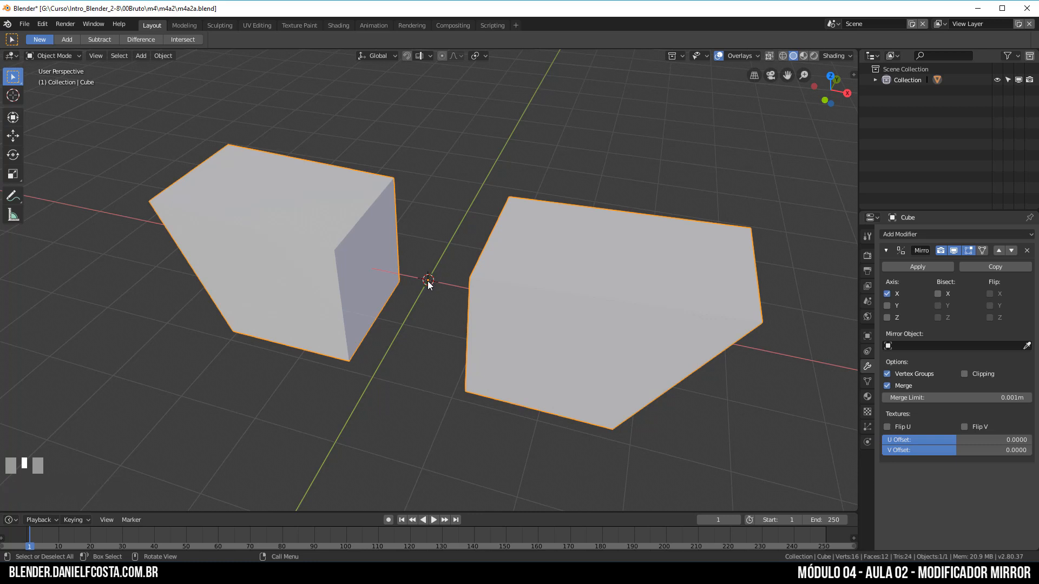
{"action": "scroll", "coordinate": [417, 258], "scroll_direction": "down", "scroll_amount": 3}
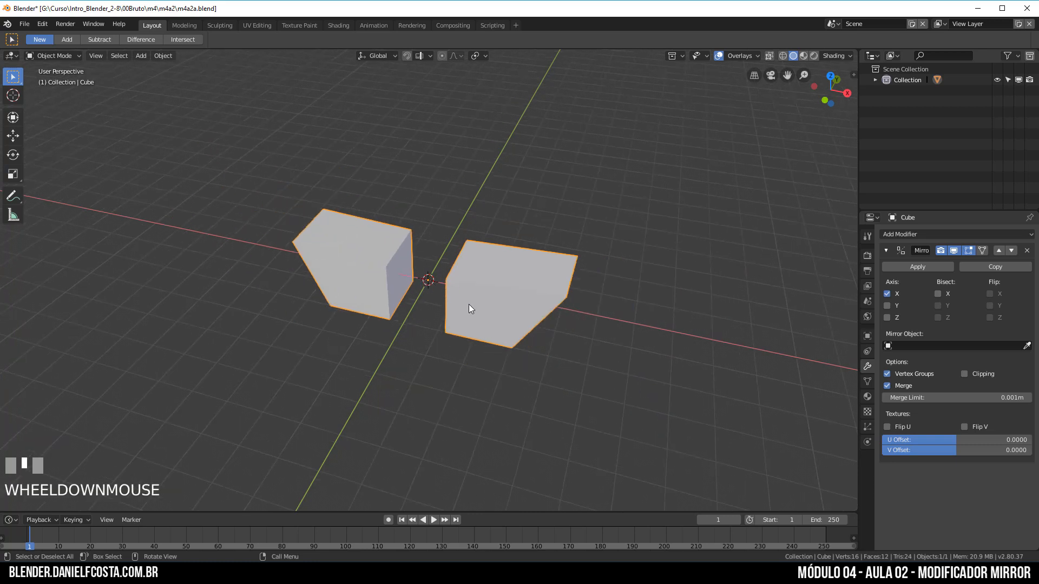
{"action": "key", "text": "g"}
{"action": "key", "text": "x"}
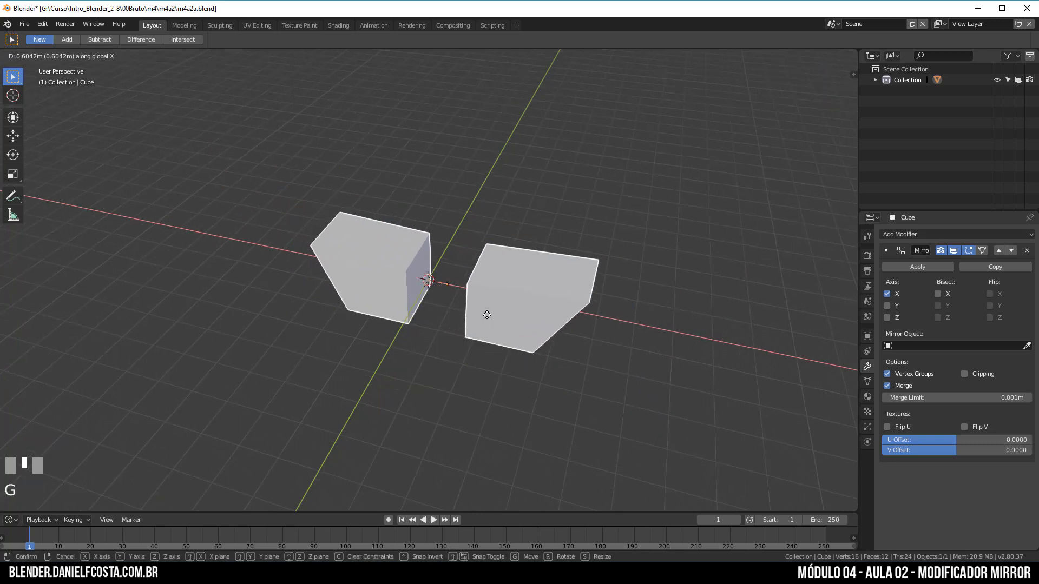
{"action": "left_click", "coordinate": [602, 382]}
{"action": "key", "text": "g"}
{"action": "key", "text": "y"}
{"action": "left_click", "coordinate": [639, 258]}
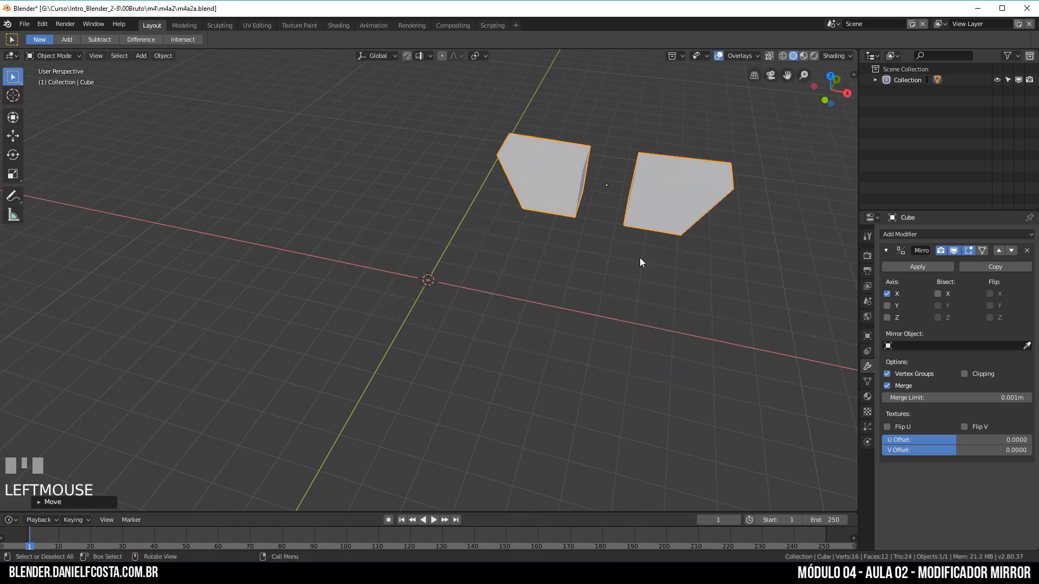
{"action": "key", "text": "g"}
{"action": "key", "text": "z"}
{"action": "left_click", "coordinate": [638, 297]}
{"action": "middle_click", "coordinate": [633, 275]}
Step: Move the outer top edge of the original half back inward toward the mirror centre in Edit Mode
{"action": "key", "text": "Tab"}
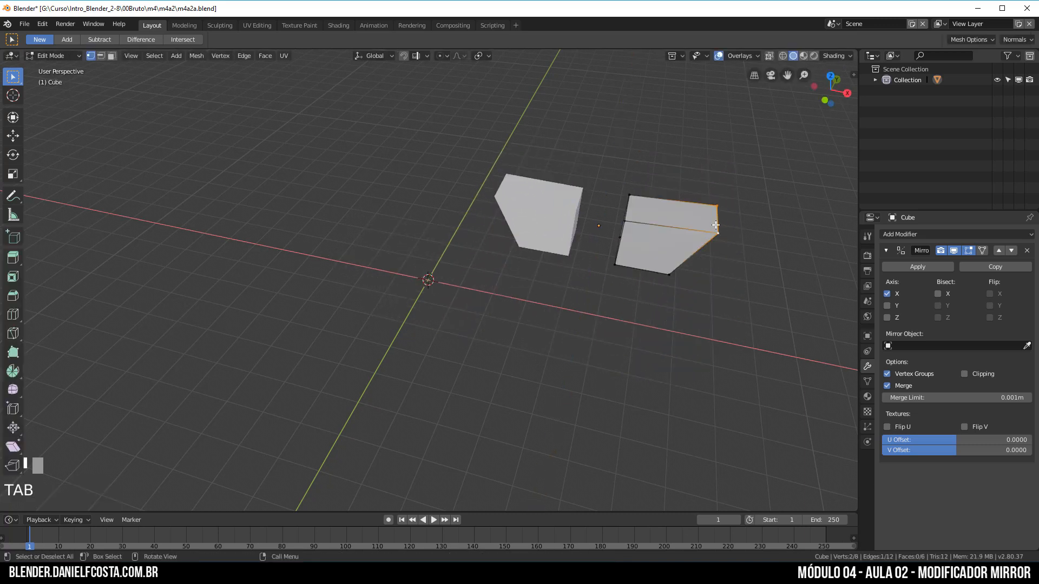
{"action": "left_click", "coordinate": [719, 201]}
{"action": "left_click", "coordinate": [718, 233], "text": "shift"}
{"action": "key", "text": "g"}
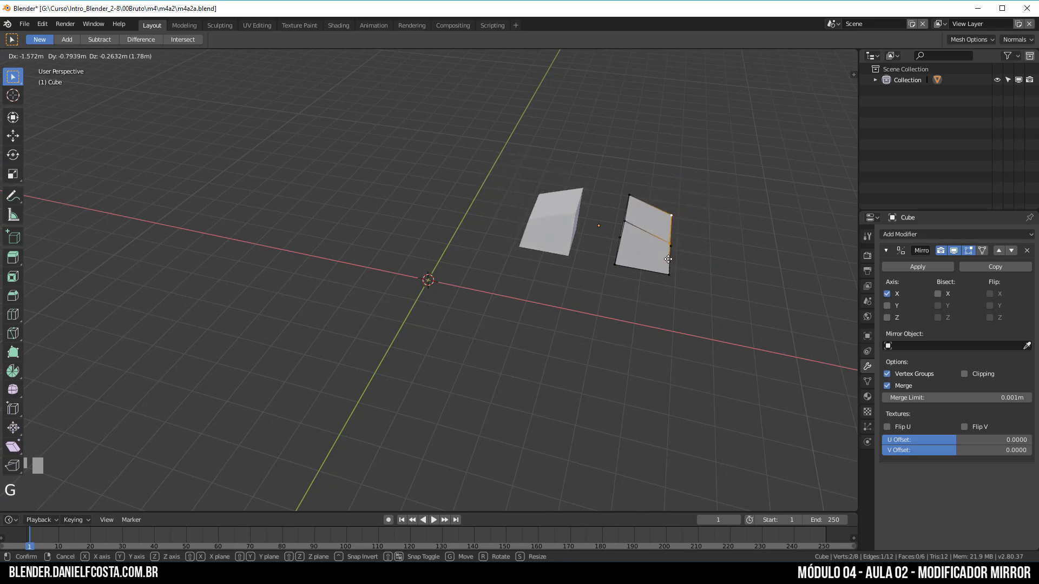
{"action": "left_click", "coordinate": [653, 264]}
Step: Move the outer vertical edge of the original half to reshape it, and return to Object Mode
{"action": "middle_click_drag", "start_coordinate": [653, 263], "coordinate": [733, 382]}
{"action": "left_click", "coordinate": [732, 377], "text": "shift"}
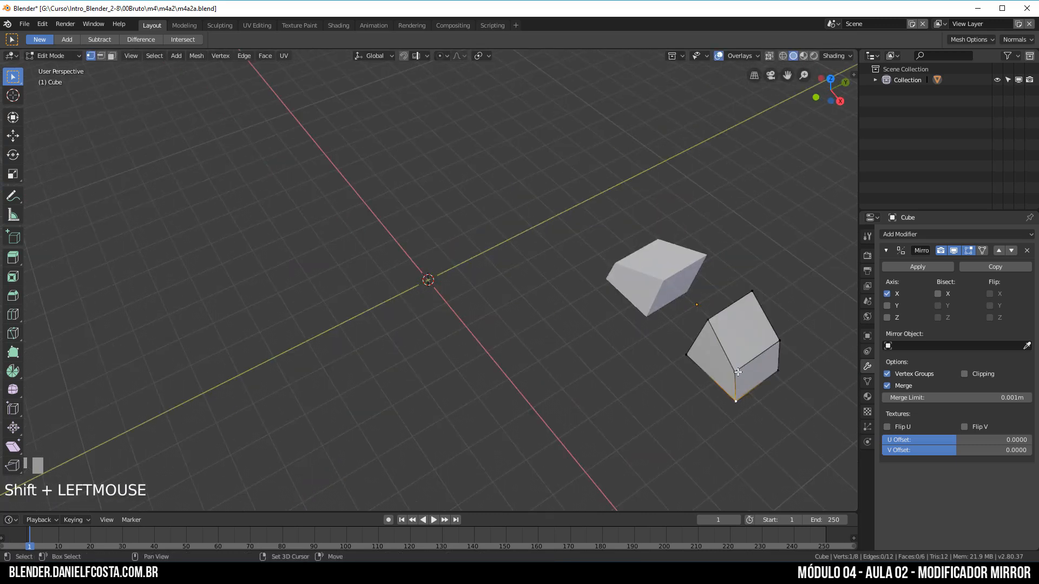
{"action": "key", "text": "g"}
{"action": "left_click", "coordinate": [698, 375]}
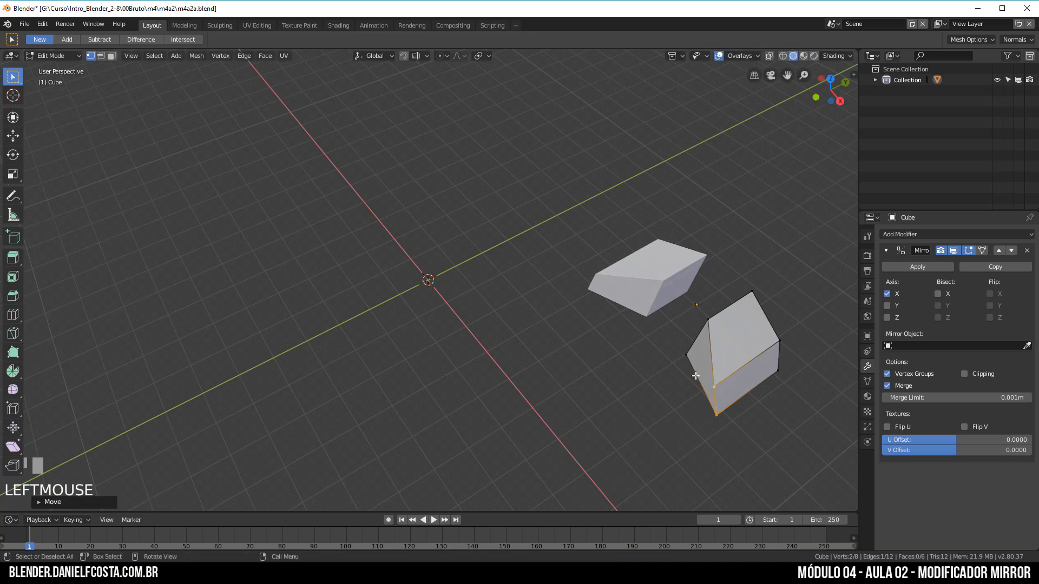
{"action": "key", "text": "Tab"}
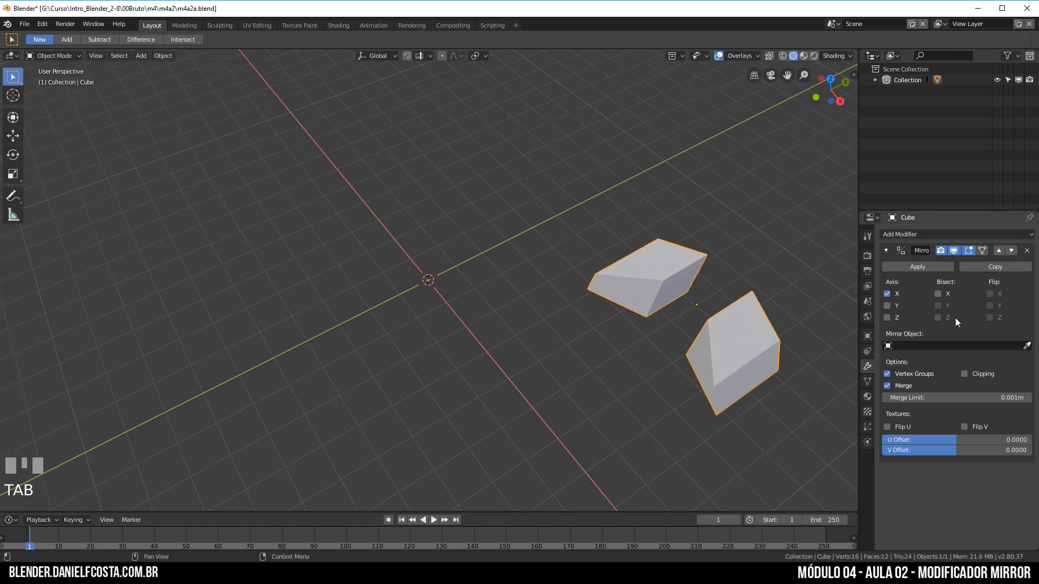
Step: Collapse and expand the Mirror modifier's settings twice
{"action": "left_click", "coordinate": [886, 250]}
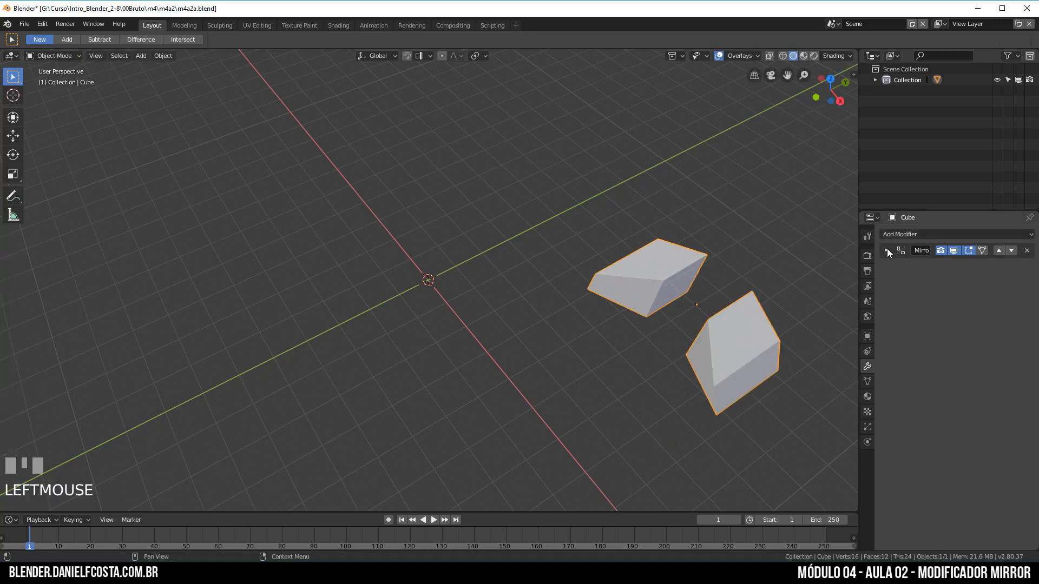
{"action": "left_click", "coordinate": [886, 250]}
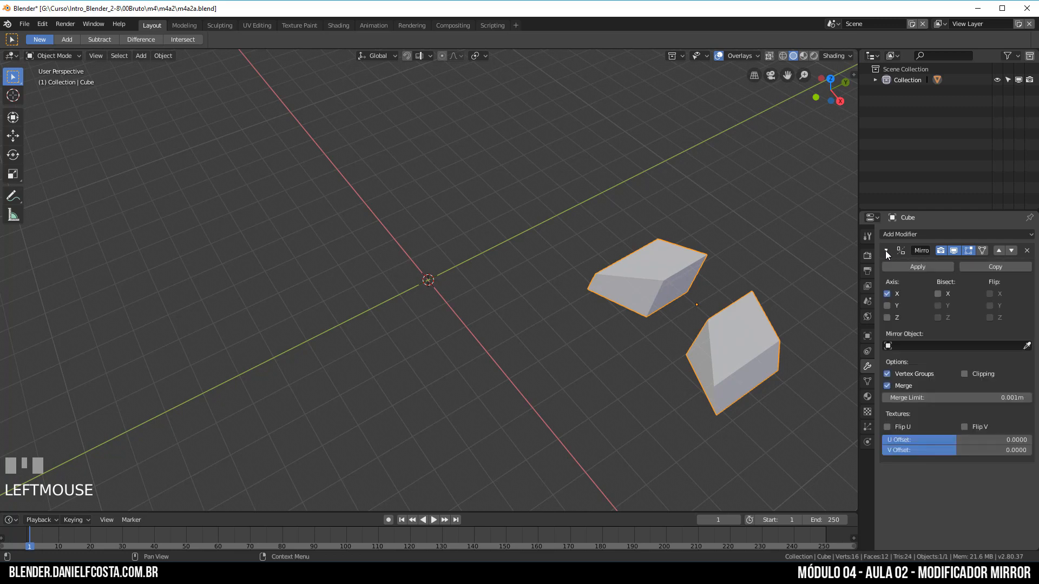
{"action": "left_click", "coordinate": [885, 251]}
{"action": "left_click", "coordinate": [885, 252]}
Step: Turn the Mirror modifier's render visibility and viewport visibility off and on again
{"action": "left_click", "coordinate": [940, 250]}
{"action": "left_click", "coordinate": [942, 251]}
{"action": "left_click", "coordinate": [954, 251]}
{"action": "left_click", "coordinate": [955, 251]}
Step: Turn off the Mirror modifier's Edit Mode display, enter Edit Mode to check the mesh, and turn the display on again
{"action": "left_click", "coordinate": [969, 251]}
{"action": "key", "text": "Tab"}
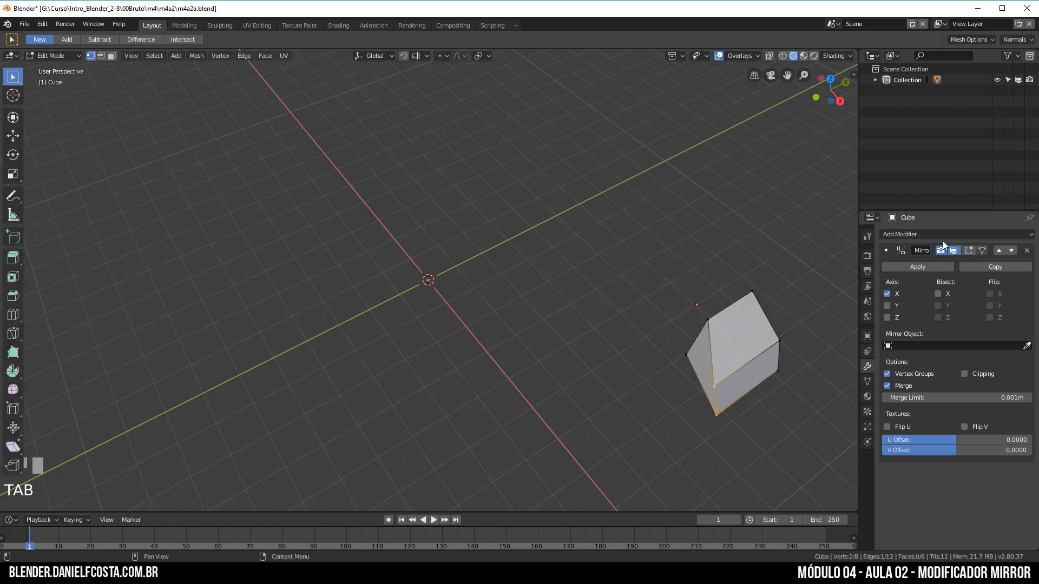
{"action": "left_click", "coordinate": [970, 250]}
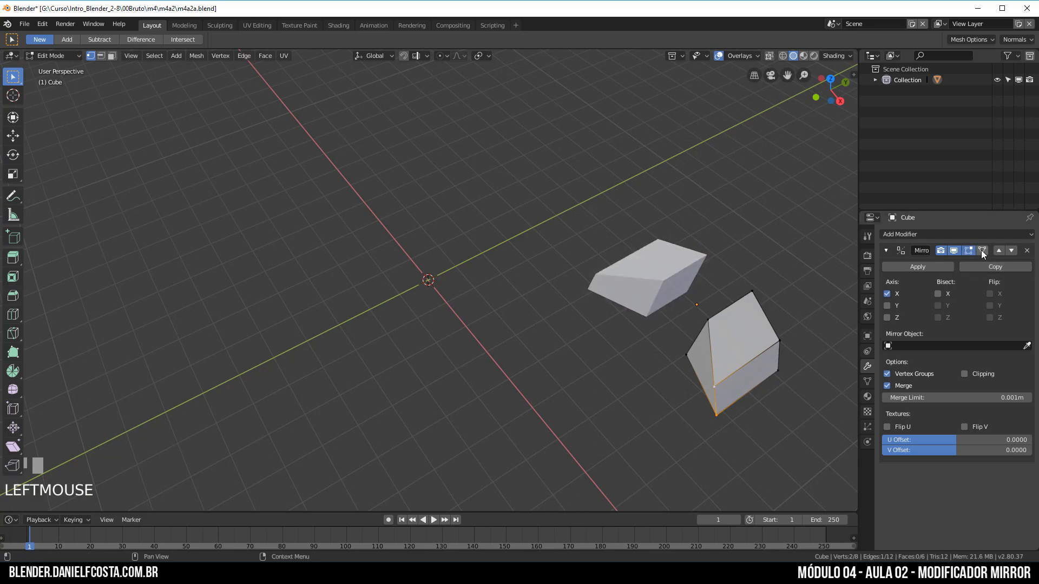
Step: Enable the Mirror modifier's on-cage display, try moving a vertex picked on the mirrored half, and return to Object Mode
{"action": "left_click", "coordinate": [982, 250]}
{"action": "left_click", "coordinate": [762, 286]}
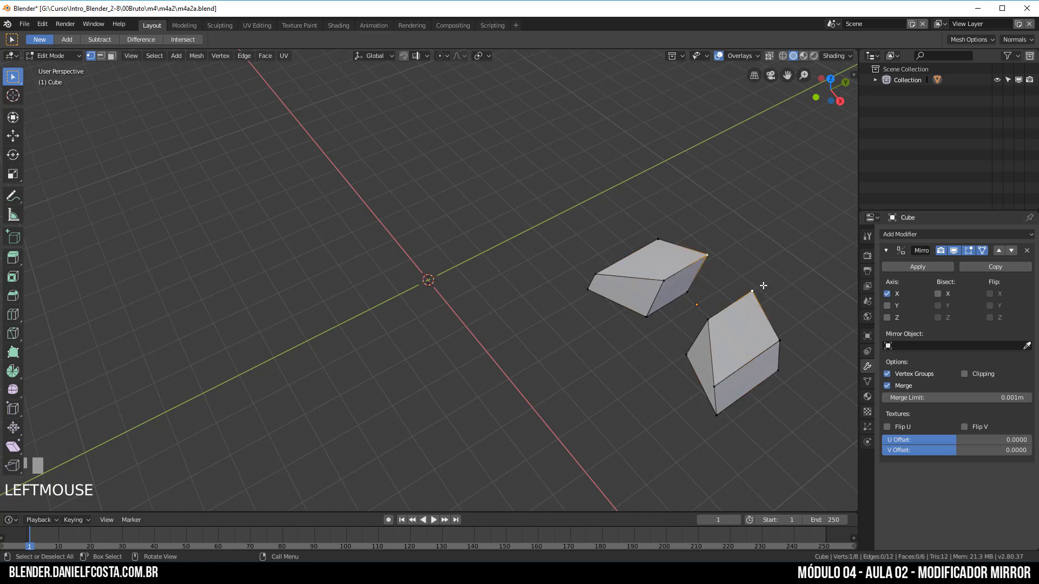
{"action": "middle_click_drag", "start_coordinate": [668, 287], "coordinate": [663, 262]}
{"action": "left_click", "coordinate": [662, 259]}
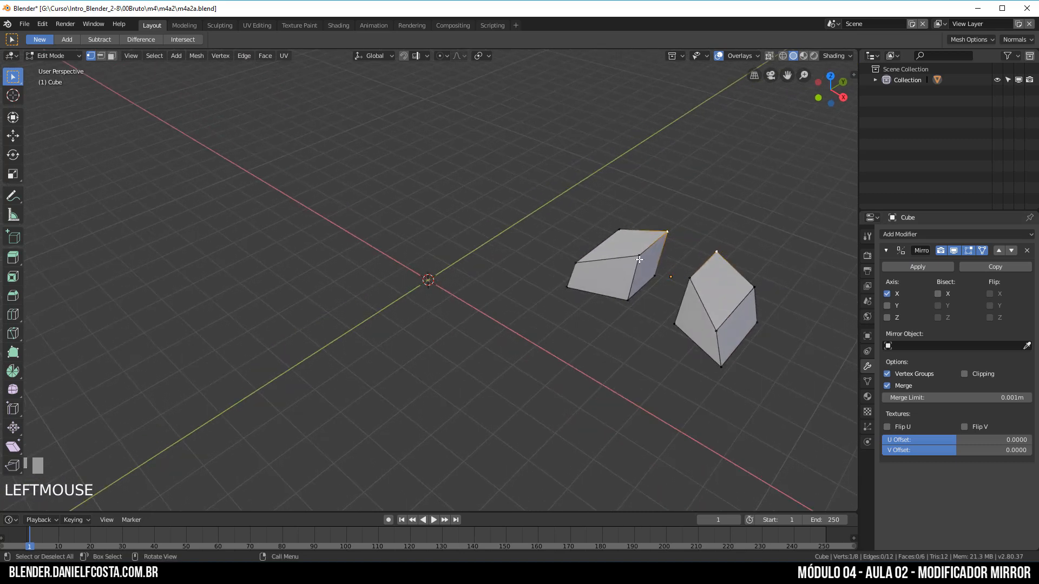
{"action": "key", "text": "g"}
{"action": "key", "text": "Escape"}
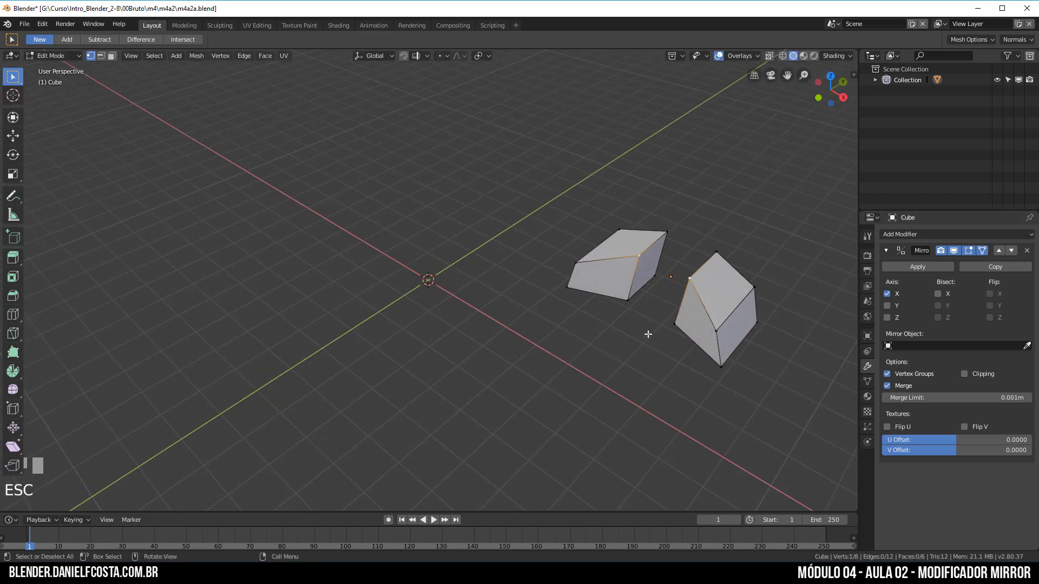
{"action": "key", "text": "Tab"}
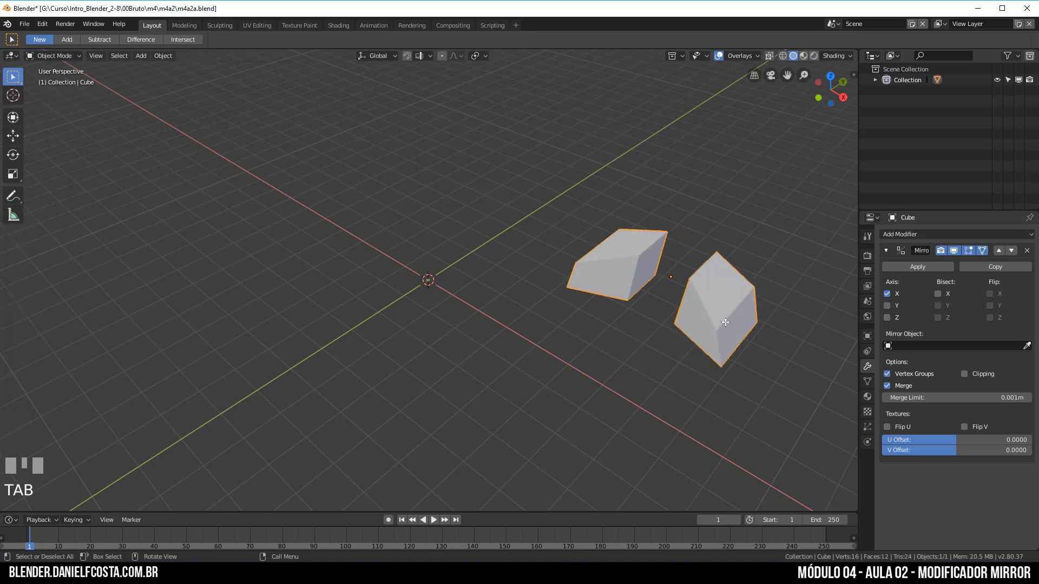
Step: Turn the Mirror modifier's X axis off and on again, and briefly enter and leave Edit Mode
{"action": "left_click", "coordinate": [887, 294]}
{"action": "left_click", "coordinate": [887, 294]}
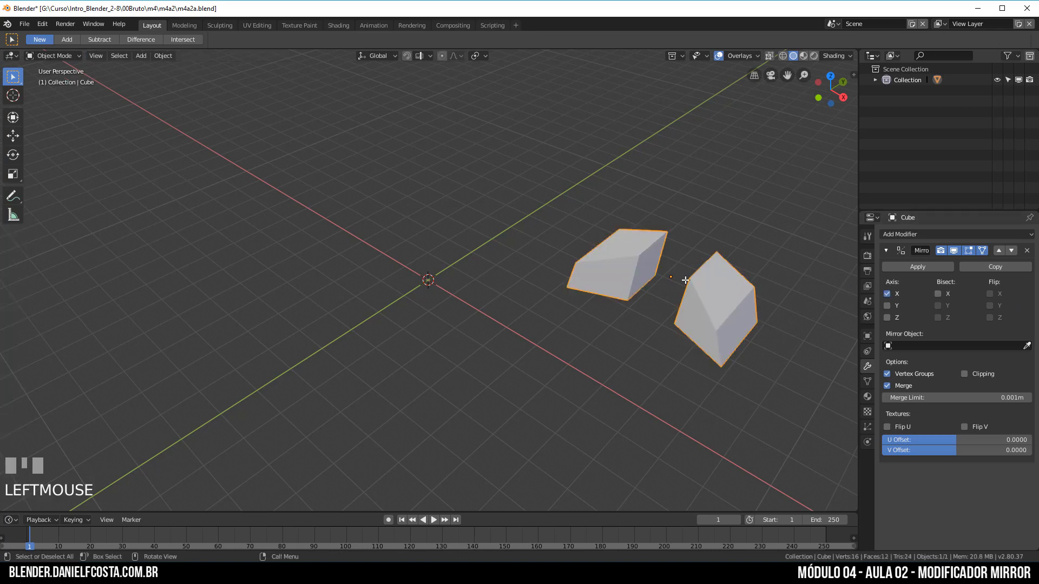
{"action": "key", "text": "Tab"}
{"action": "key", "text": "Tab"}
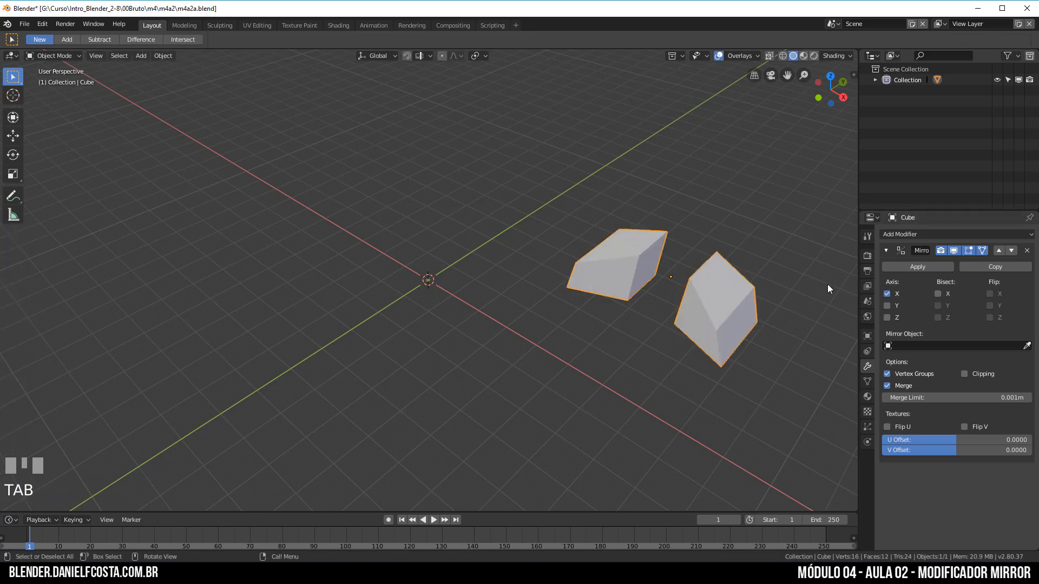
Step: Enable the Mirror modifier's Y axis and move the whole mesh to a new position in Edit Mode
{"action": "left_click", "coordinate": [886, 306]}
{"action": "key", "text": "Tab"}
{"action": "middle_click_drag", "start_coordinate": [730, 304], "coordinate": [725, 325]}
{"action": "key", "text": "a"}
{"action": "key", "text": "g"}
{"action": "left_click", "coordinate": [735, 364]}
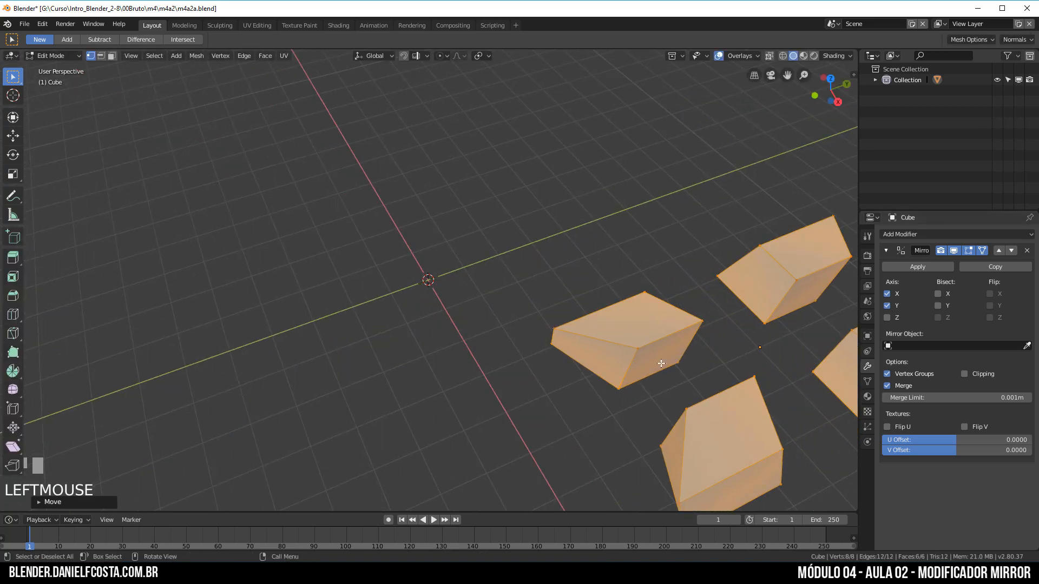
Step: Draw an annotation line through the object's origin, between the two pairs of mirrored copies
{"action": "middle_click_drag", "start_coordinate": [735, 364], "coordinate": [609, 301], "text": "shift"}
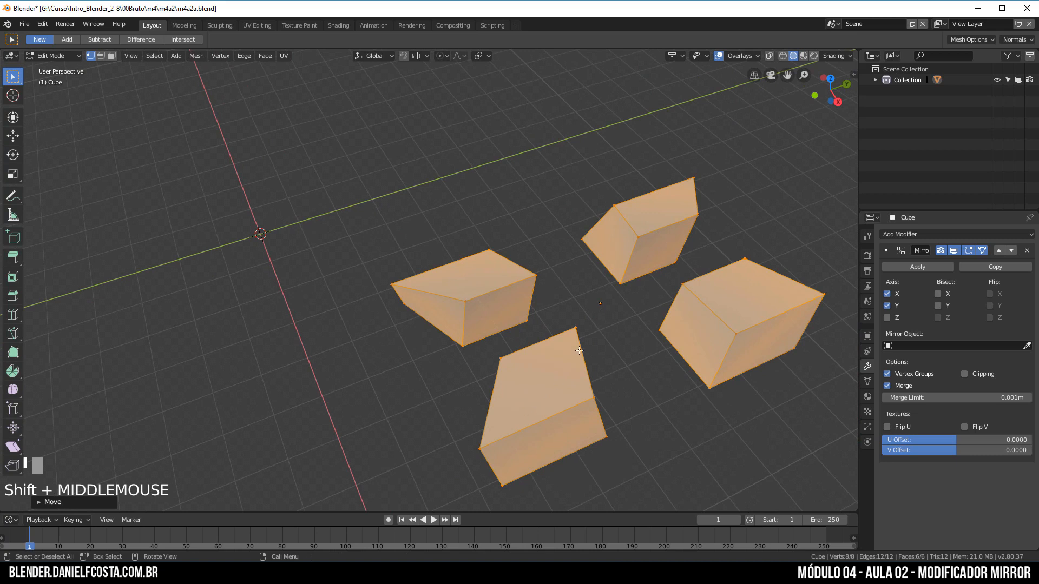
{"action": "middle_click_drag", "start_coordinate": [631, 366], "coordinate": [546, 200]}
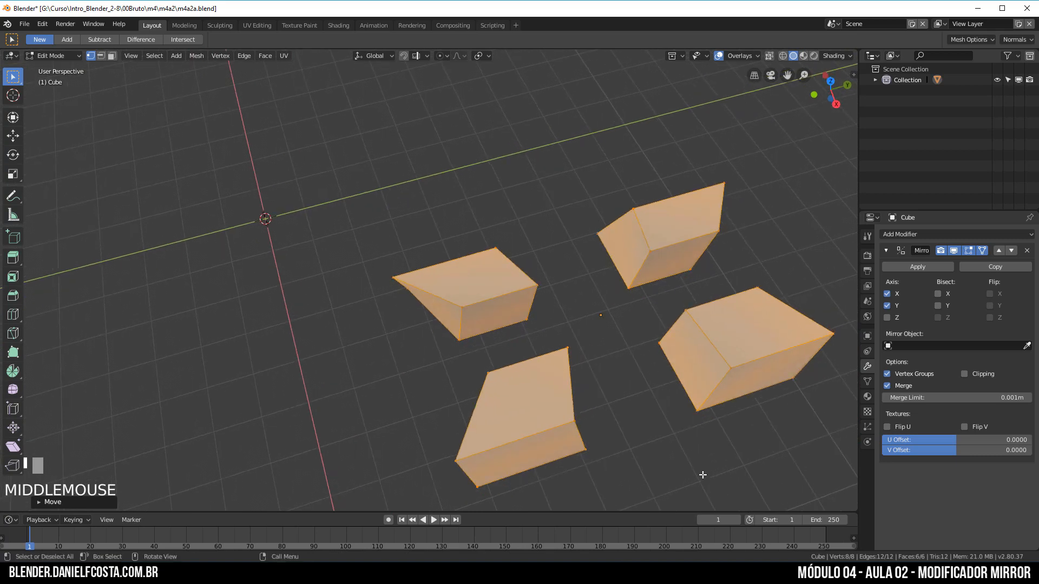
{"action": "left_click_drag", "start_coordinate": [546, 210], "coordinate": [665, 444]}
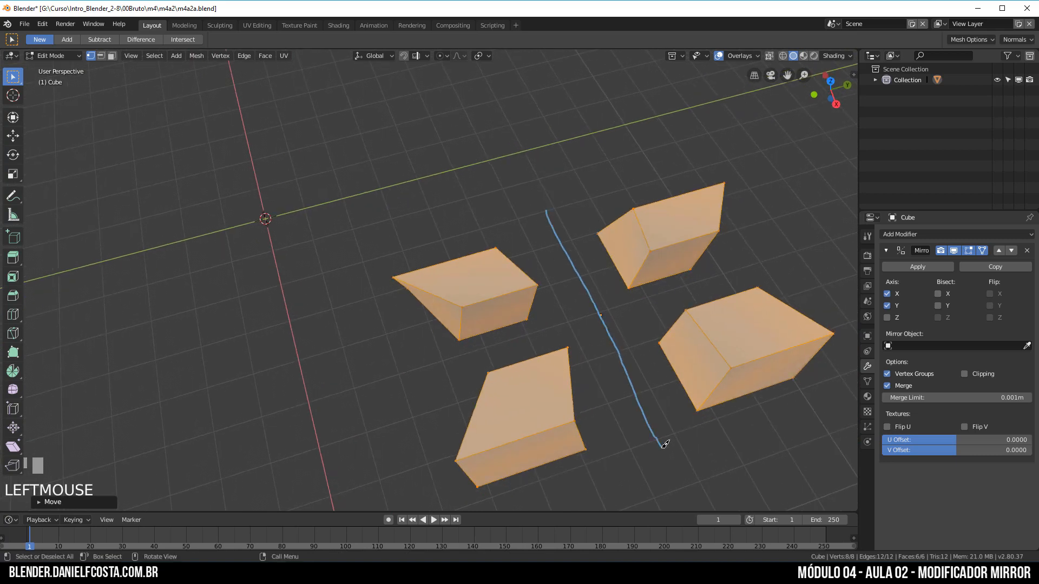
Step: Enable the Mirror modifier's Z axis and raise the whole mesh about 3.4 m along Z
{"action": "left_click", "coordinate": [887, 317]}
{"action": "middle_click_drag", "start_coordinate": [622, 325], "coordinate": [615, 281]}
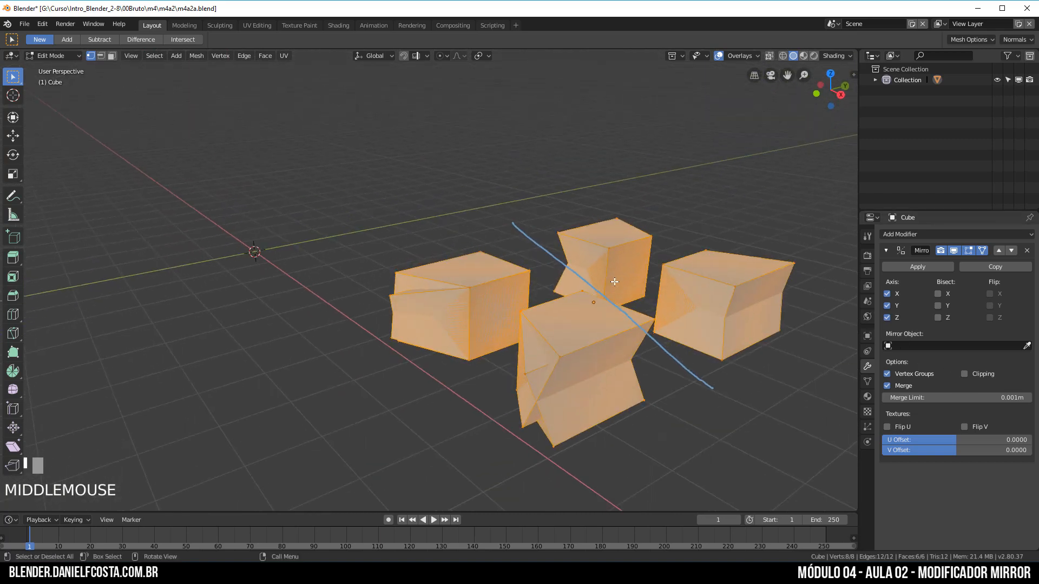
{"action": "key", "text": "g"}
{"action": "key", "text": "z"}
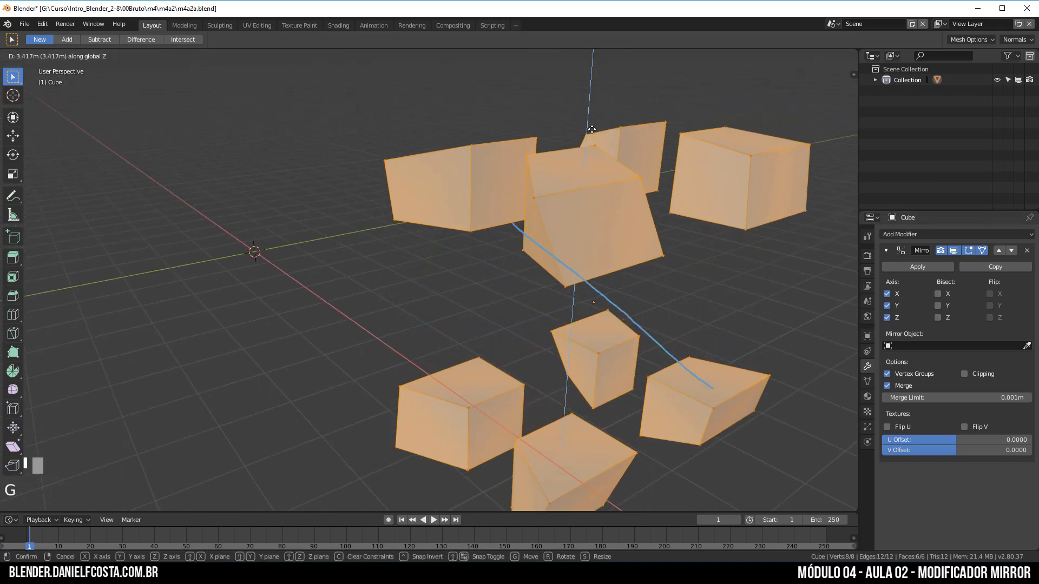
{"action": "left_click", "coordinate": [784, 281]}
Step: Show the viewport's view settings and remove the annotation layer
{"action": "key", "text": "n"}
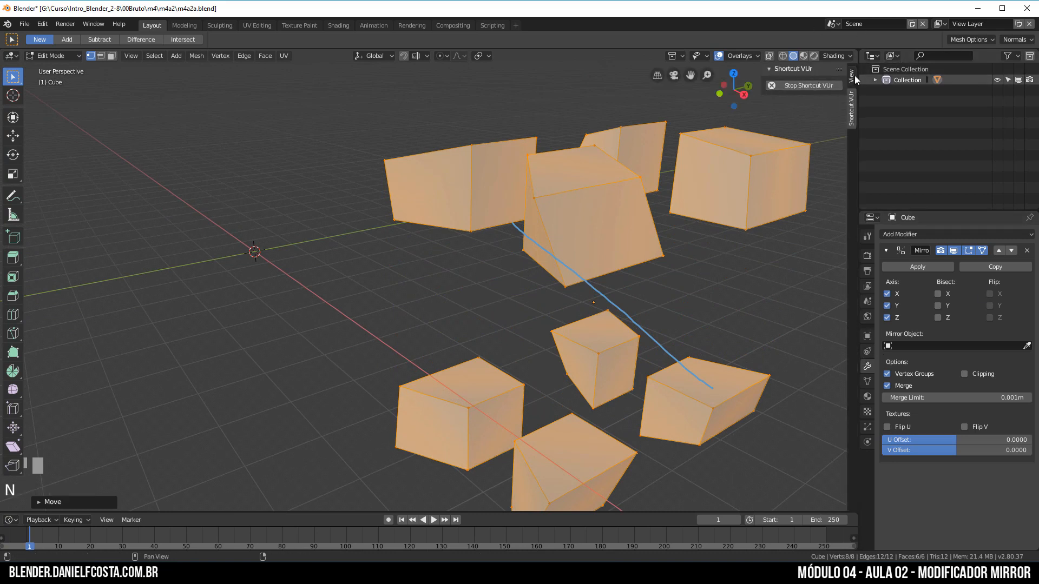
{"action": "left_click", "coordinate": [852, 75]}
{"action": "left_click", "coordinate": [837, 436]}
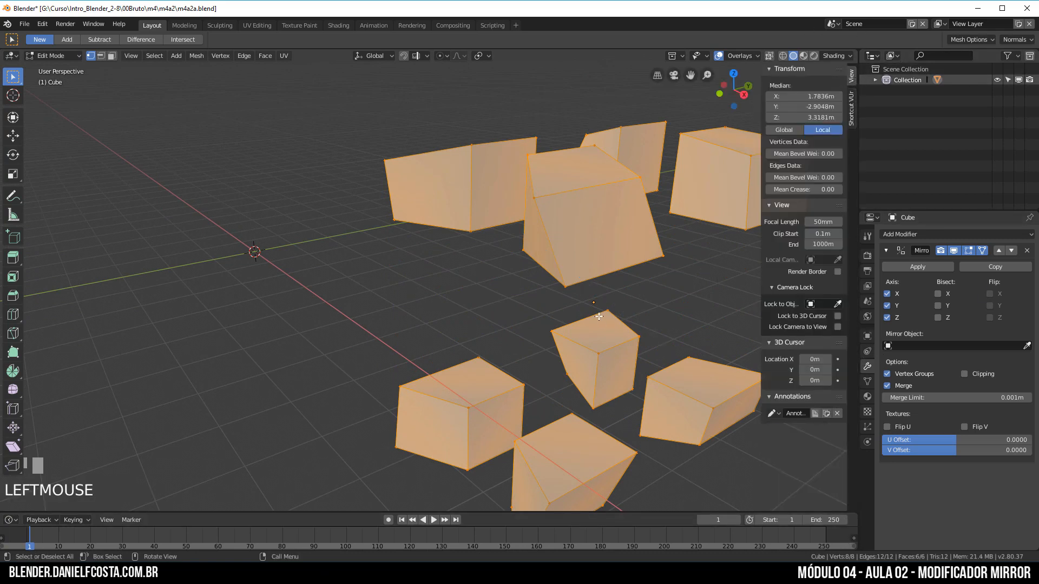
Step: Draw a horizontal annotation line through the origin, between the upper and lower mirrored copies
{"action": "mouse_move", "coordinate": [441, 297]}
{"action": "left_mouse_down", "text": "ctrl"}
{"action": "mouse_move", "coordinate": [622, 302]}
{"action": "mouse_move", "coordinate": [606, 304]}
{"action": "left_mouse_up", "text": "ctrl"}
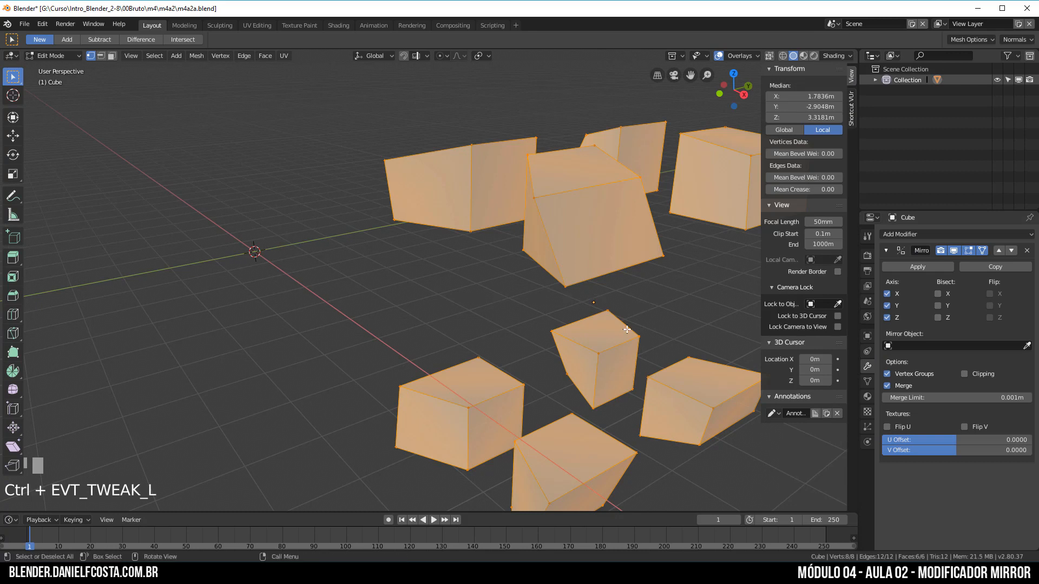
{"action": "middle_click_drag", "start_coordinate": [605, 304], "coordinate": [578, 305]}
{"action": "left_click_drag", "start_coordinate": [425, 321], "coordinate": [771, 319]}
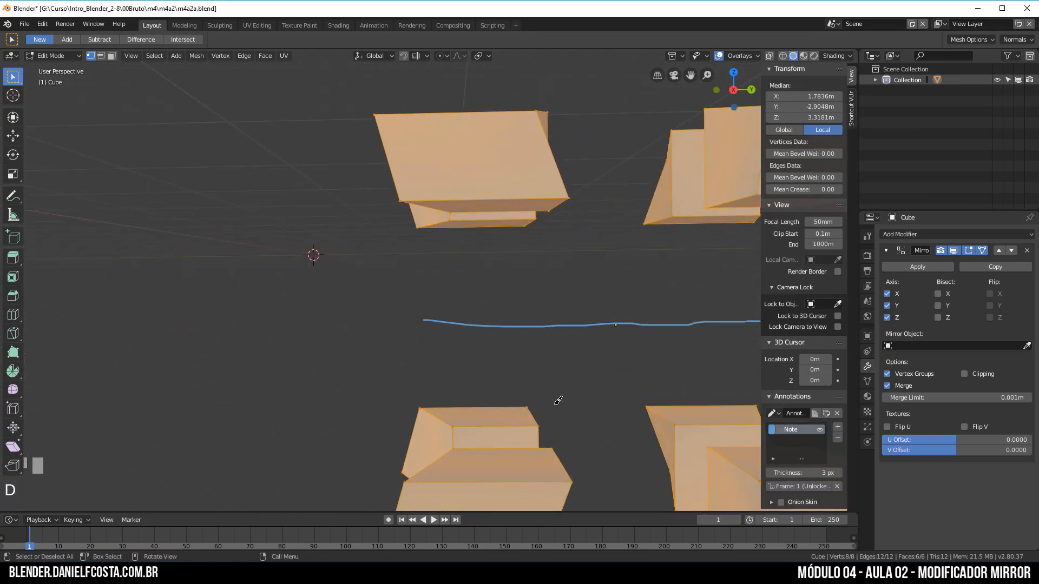
Step: Disable the Mirror modifier's X and Y axes and lower the mesh along Z to about 1.74 m
{"action": "left_click_drag", "start_coordinate": [887, 291], "coordinate": [893, 299]}
{"action": "middle_click_drag", "start_coordinate": [433, 292], "coordinate": [530, 291]}
{"action": "scroll", "coordinate": [531, 291], "scroll_direction": "down", "scroll_amount": 3}
{"action": "key", "text": "g"}
{"action": "key", "text": "z"}
{"action": "left_click", "coordinate": [525, 335]}
Step: Move the whole mesh along X to about -0.01 m
{"action": "middle_click_drag", "start_coordinate": [537, 326], "coordinate": [471, 308]}
{"action": "key", "text": "g"}
{"action": "key", "text": "x"}
{"action": "left_click", "coordinate": [505, 348]}
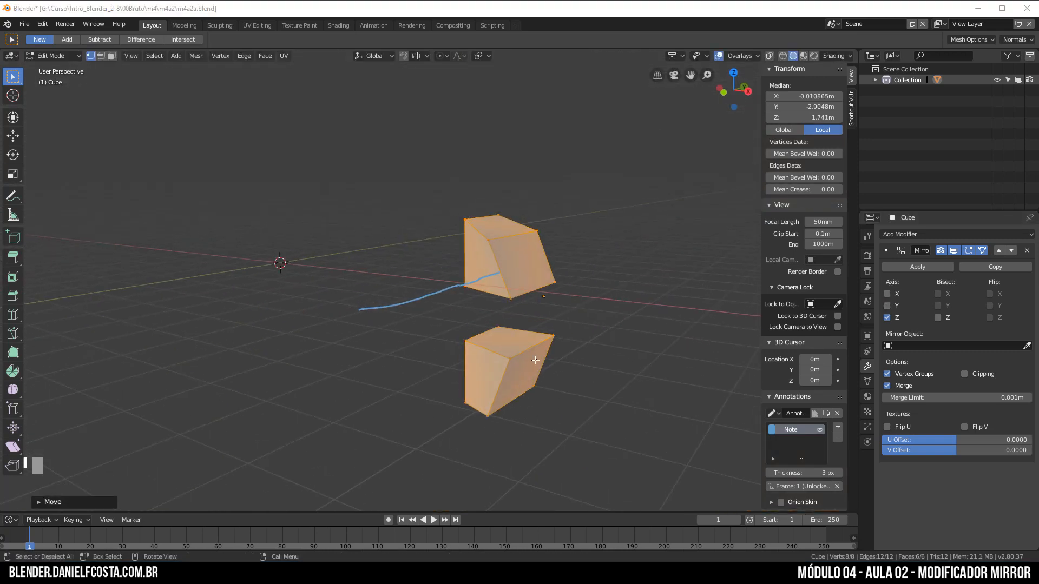
Step: Return to Object Mode, delete the mirrored cube and remove the annotation
{"action": "key", "text": "Tab"}
{"action": "key", "text": "Delete"}
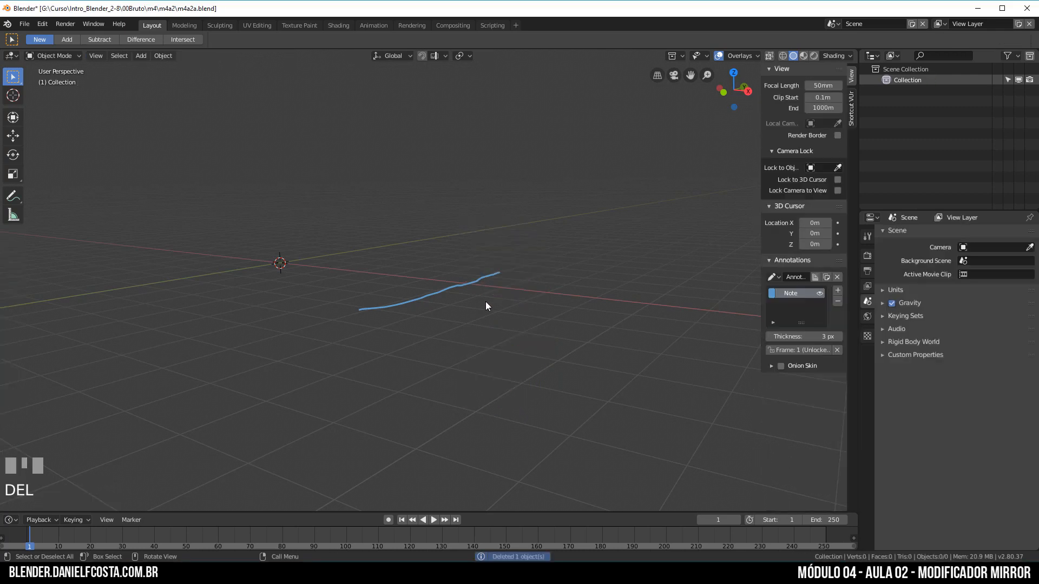
{"action": "left_click", "coordinate": [836, 277]}
Step: Add a new mesh cube at the world origin
{"action": "scroll", "coordinate": [326, 293], "scroll_direction": "down", "scroll_amount": 2}
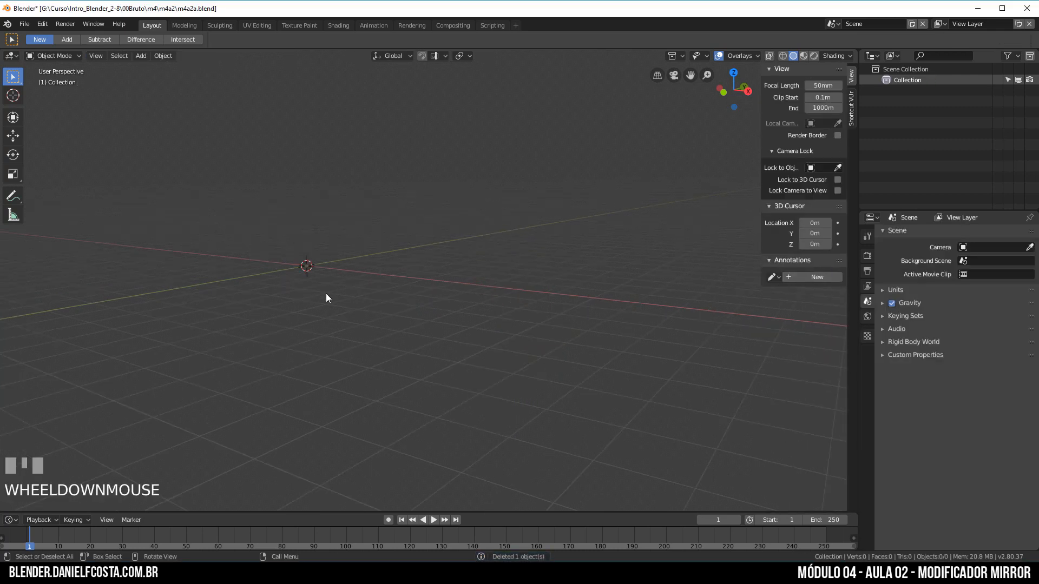
{"action": "middle_click_drag", "start_coordinate": [325, 294], "coordinate": [339, 316]}
{"action": "key", "text": "shift+a"}
{"action": "mouse_move", "coordinate": [338, 317]}
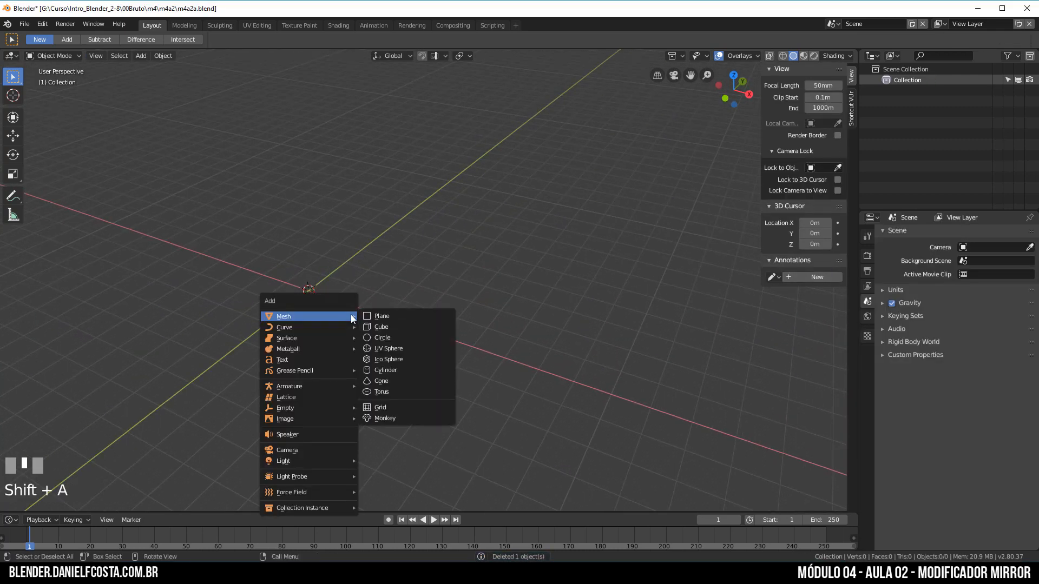
{"action": "left_click", "coordinate": [400, 327]}
{"action": "middle_click_drag", "start_coordinate": [553, 377], "coordinate": [560, 399], "text": "shift"}
Step: Cut the cube in half across the X axis with a centred loop cut in Edit Mode
{"action": "key", "text": "Tab"}
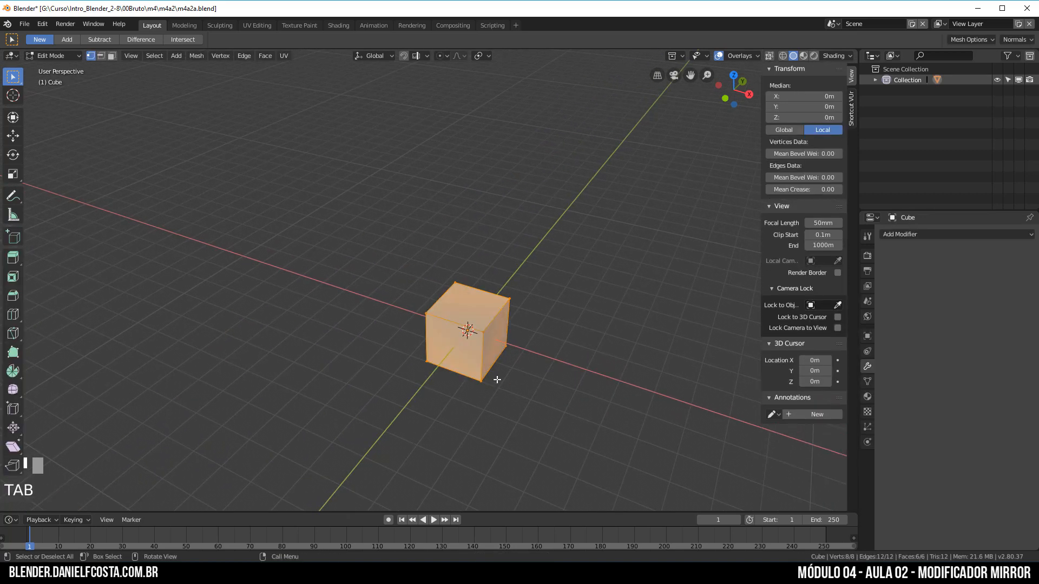
{"action": "key", "text": "ctrl+r"}
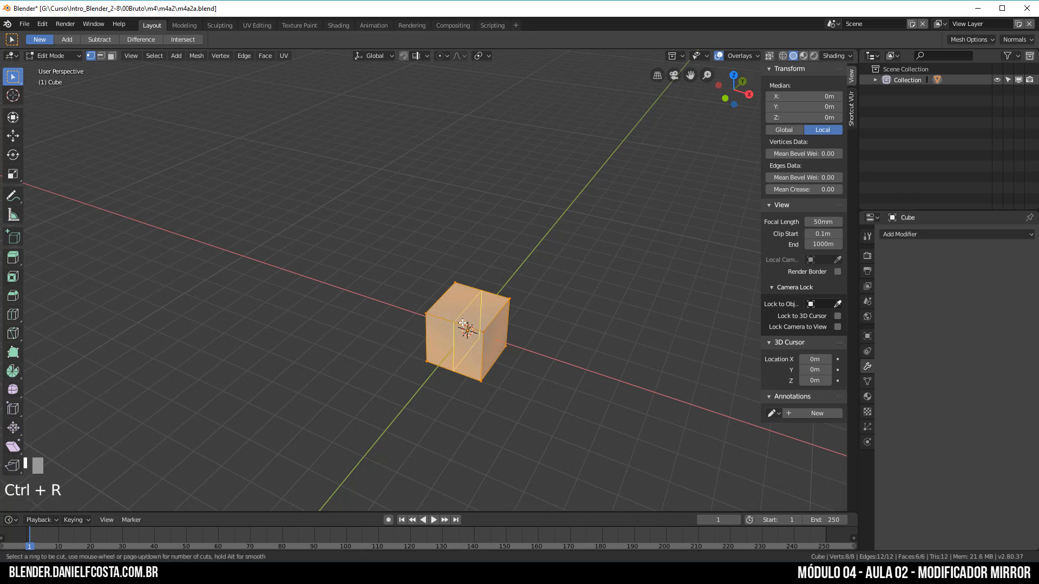
{"action": "left_click", "coordinate": [462, 324]}
{"action": "middle_click_drag", "start_coordinate": [472, 381], "coordinate": [508, 360]}
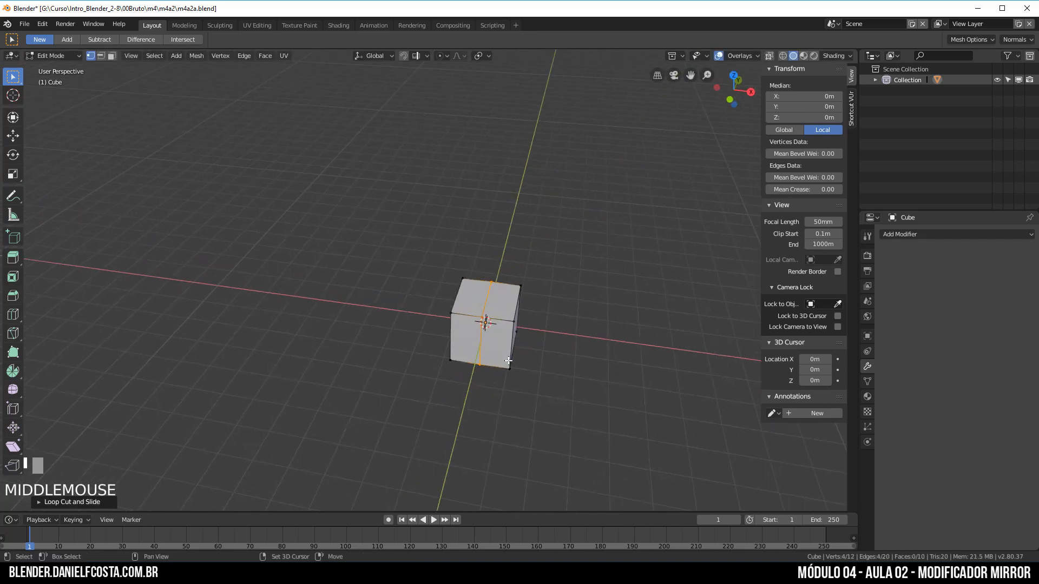
Step: Switch to wireframe display, box-select the cube's half on the negative X side and delete its faces
{"action": "key", "text": "shift+z"}
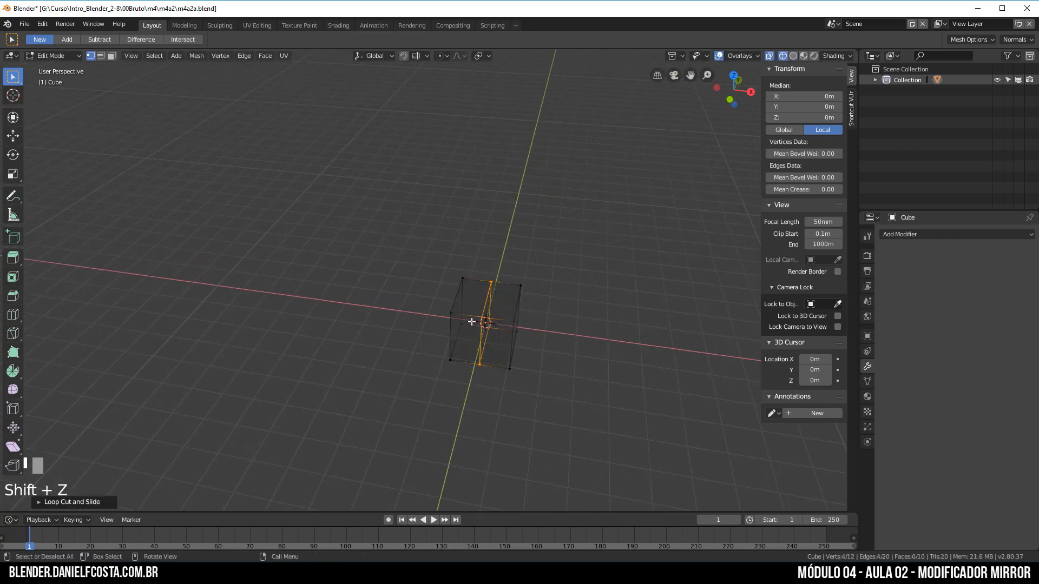
{"action": "key", "text": "b"}
{"action": "left_click_drag", "start_coordinate": [389, 212], "coordinate": [474, 402]}
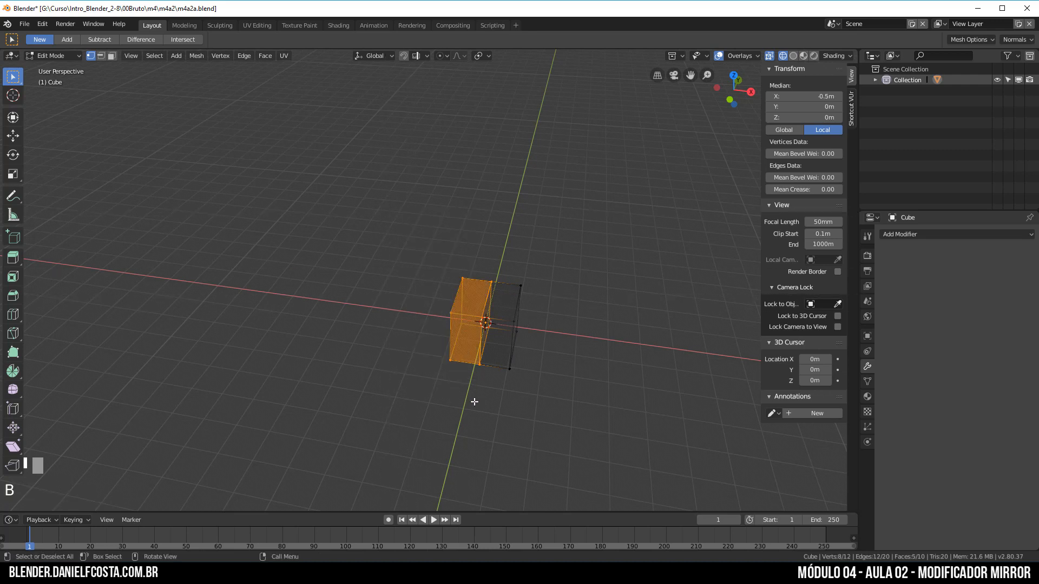
{"action": "key", "text": "Delete"}
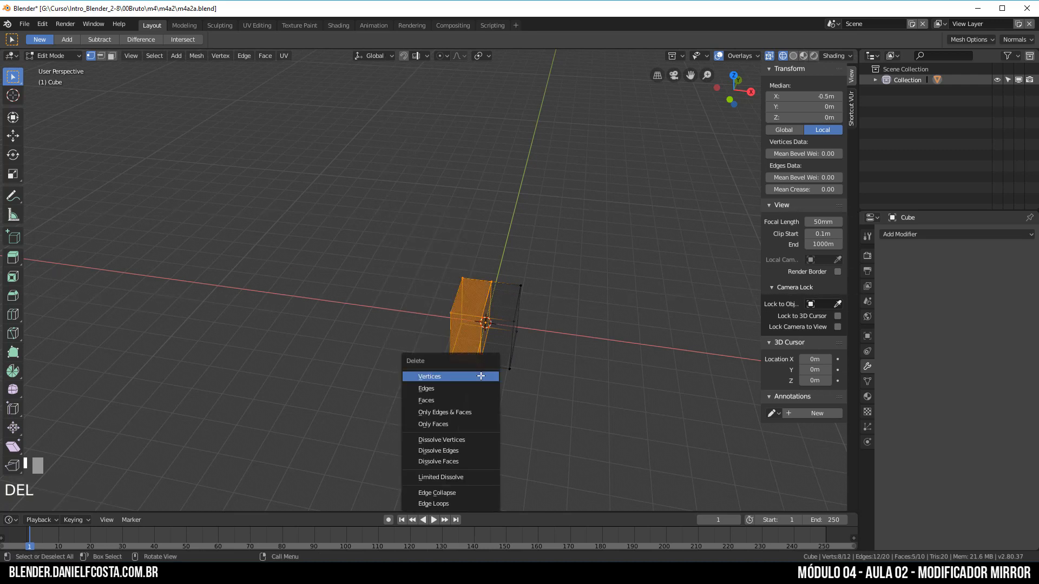
{"action": "left_click", "coordinate": [447, 400]}
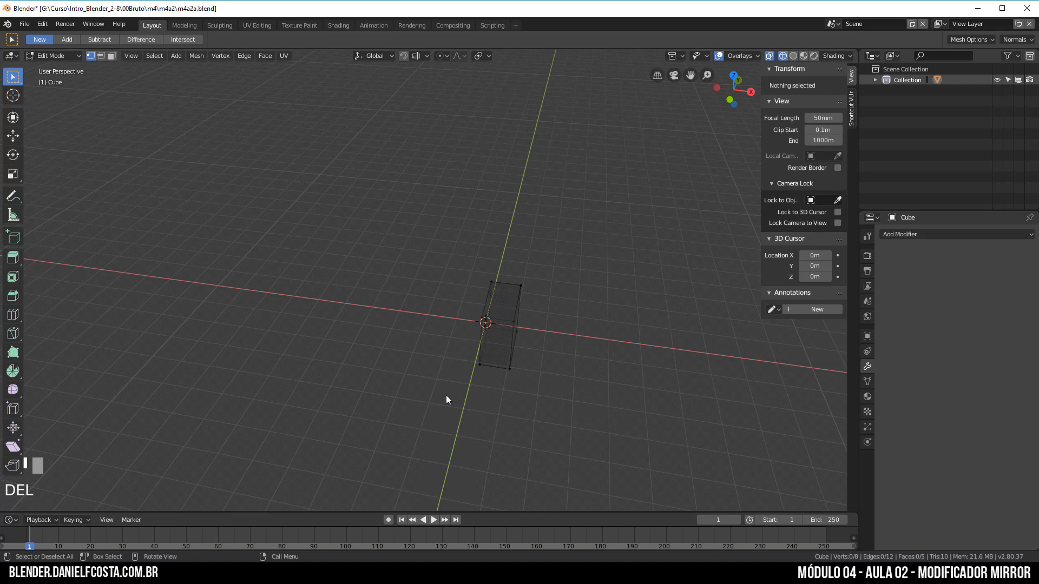
Step: Add a Mirror modifier to the half cube and switch the viewport back to solid shading
{"action": "left_click", "coordinate": [945, 233]}
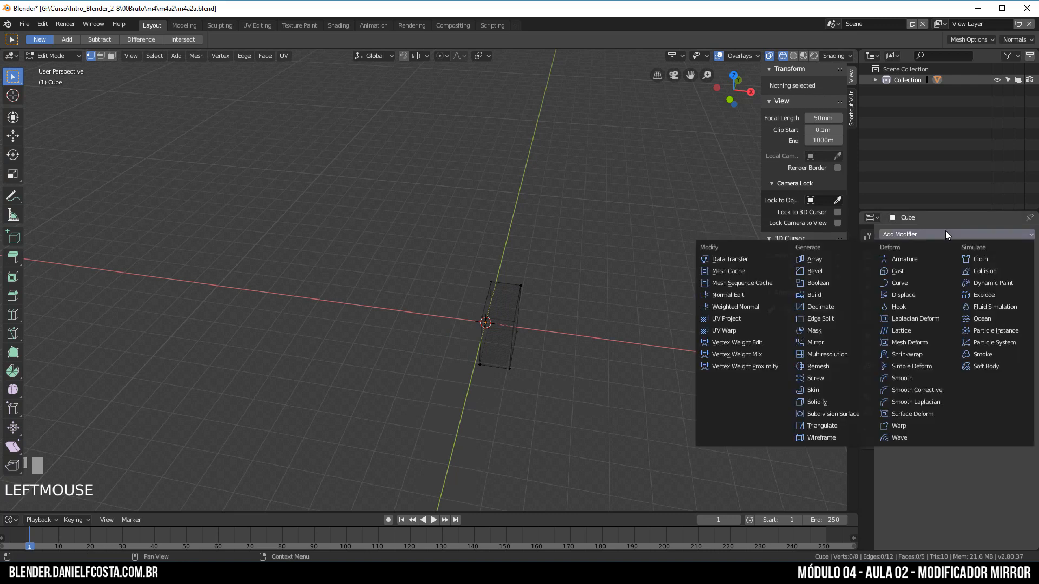
{"action": "left_click", "coordinate": [816, 345]}
{"action": "middle_click_drag", "start_coordinate": [514, 331], "coordinate": [515, 314]}
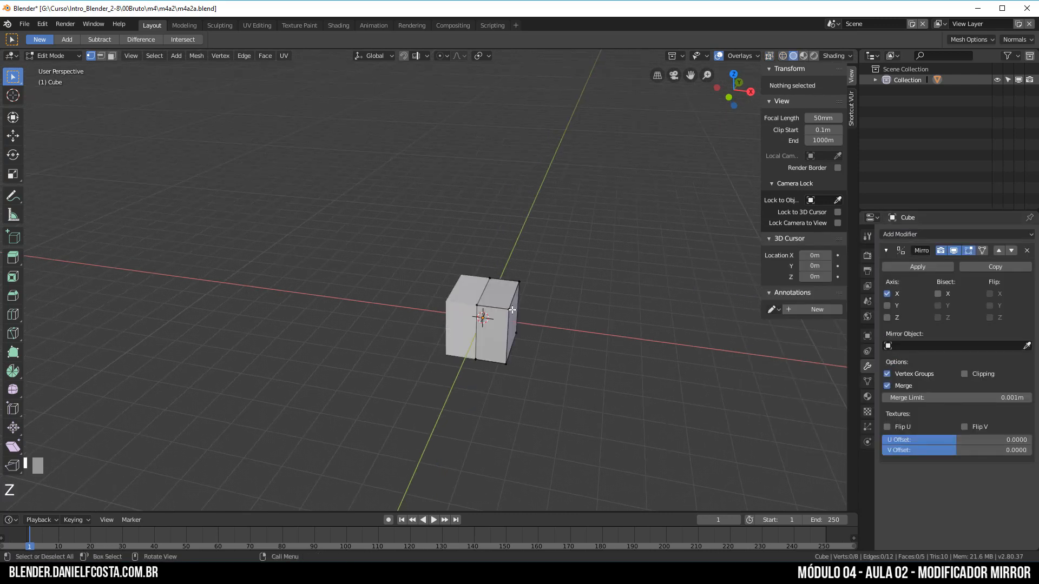
Step: Move the half cube's outer top edge outward to about 2.14 m on X
{"action": "left_click", "coordinate": [518, 281]}
{"action": "key", "text": "g"}
{"action": "left_click", "coordinate": [554, 294]}
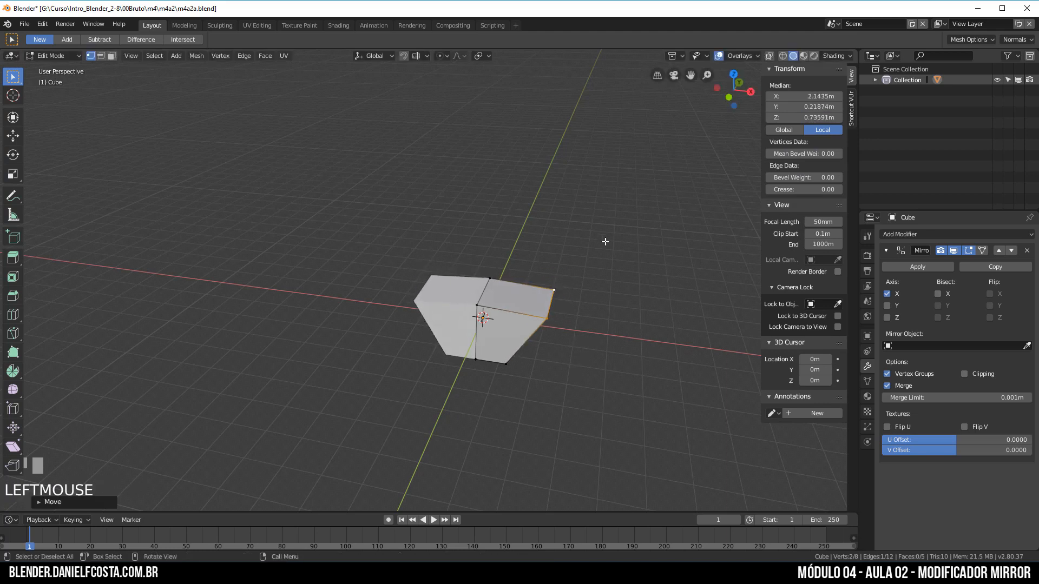
Step: Try to move the front vertex of the outer top edge, then clear the selection
{"action": "left_click", "coordinate": [548, 318]}
{"action": "key", "text": "g"}
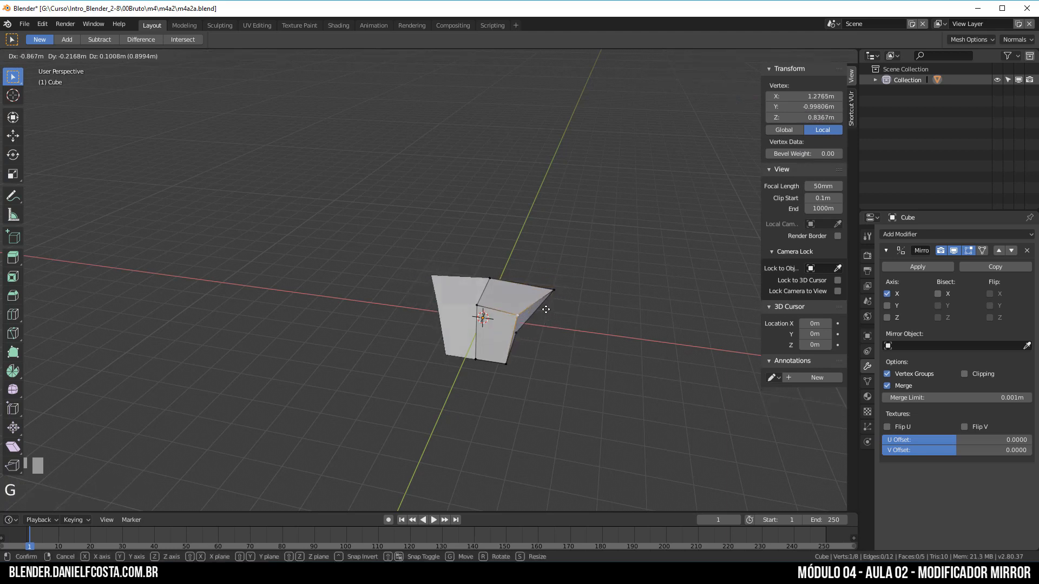
{"action": "key", "text": "Escape"}
{"action": "left_click", "coordinate": [492, 271]}
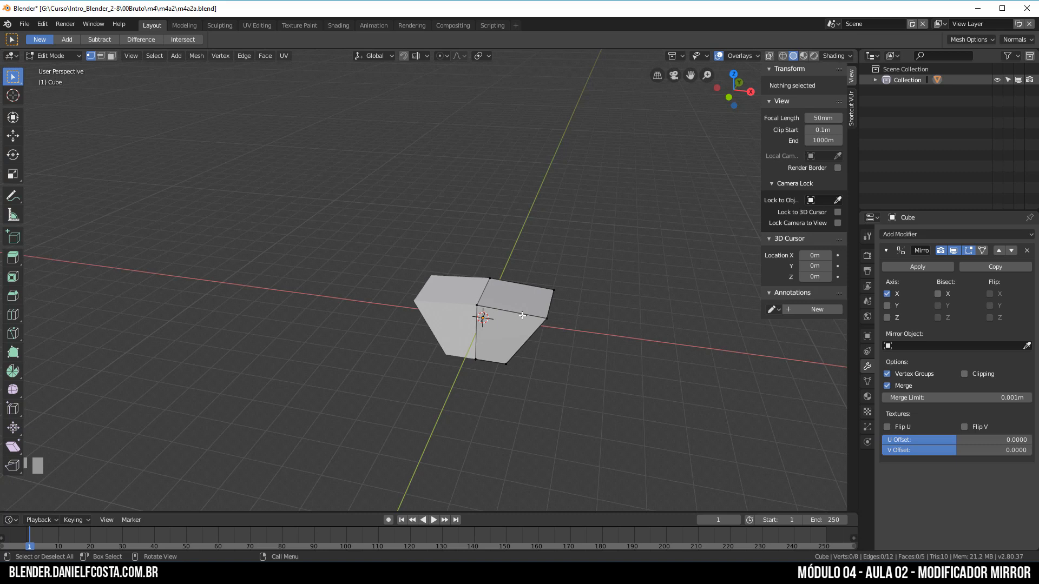
Step: Try to move the front top vertex on the mirror seam along X with Clipping off
{"action": "middle_click_drag", "start_coordinate": [557, 343], "coordinate": [499, 320]}
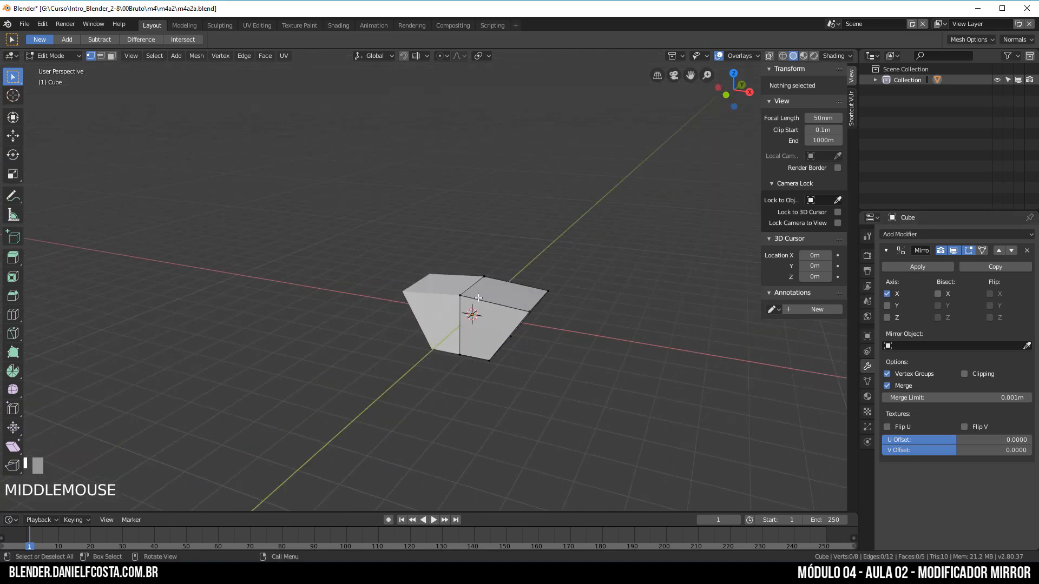
{"action": "left_click", "coordinate": [461, 293]}
{"action": "middle_click_drag", "start_coordinate": [481, 300], "coordinate": [490, 305]}
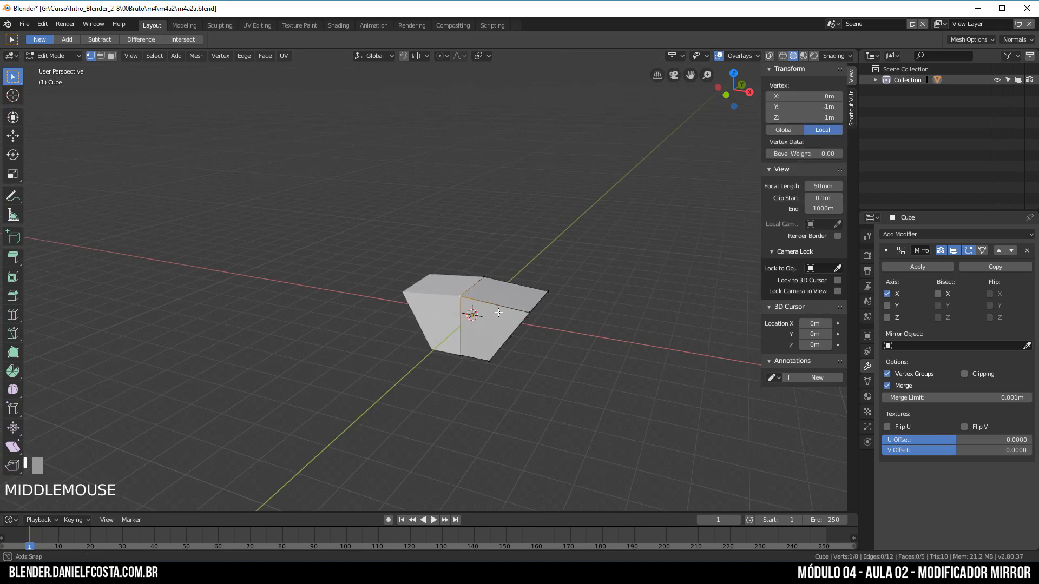
{"action": "key", "text": "g"}
{"action": "key", "text": "x"}
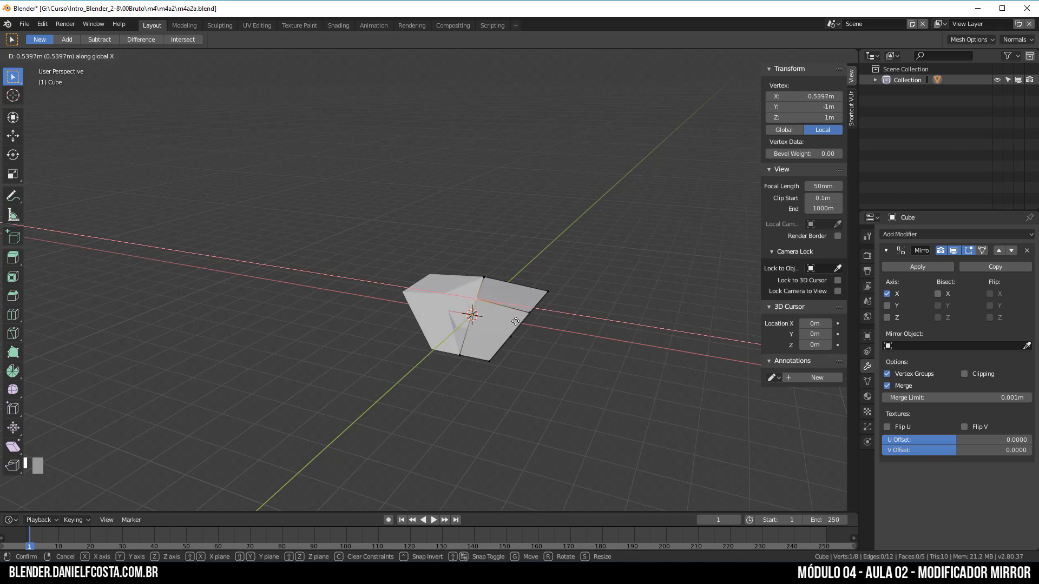
{"action": "key", "text": "Escape"}
Step: Turn on the Mirror modifier's Clipping and try to move the front top vertex on the mirror seam
{"action": "left_click", "coordinate": [979, 373]}
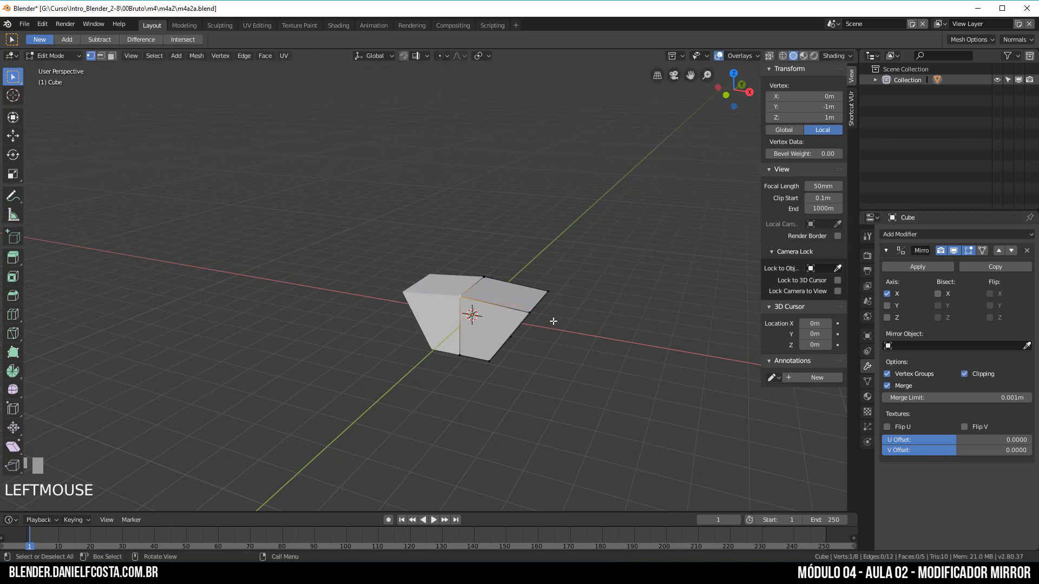
{"action": "key", "text": "g"}
{"action": "key", "text": "Escape"}
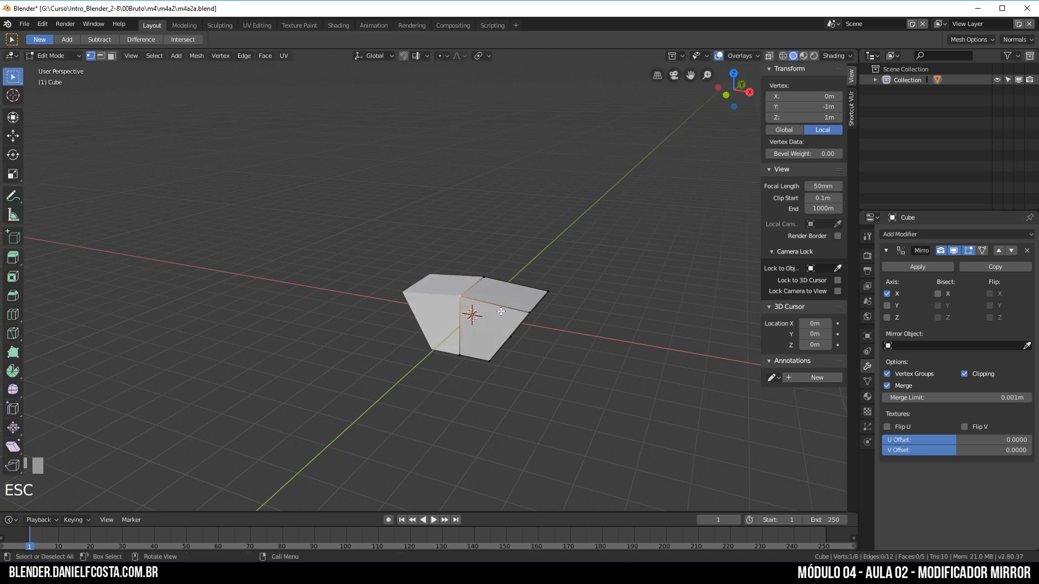
{"action": "middle_click_drag", "start_coordinate": [501, 311], "coordinate": [563, 352]}
{"action": "key", "text": "g"}
{"action": "key", "text": "Escape"}
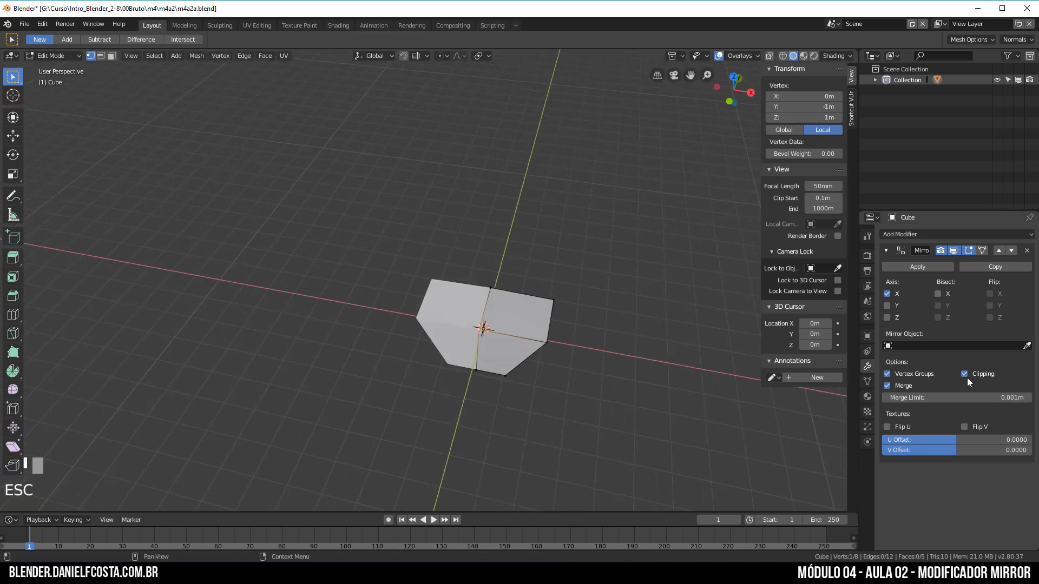
Step: Turn off Clipping and move the back top seam vertex to about X 0.67 m, Y 1.19 m, Z 1.01 m
{"action": "left_click", "coordinate": [494, 285]}
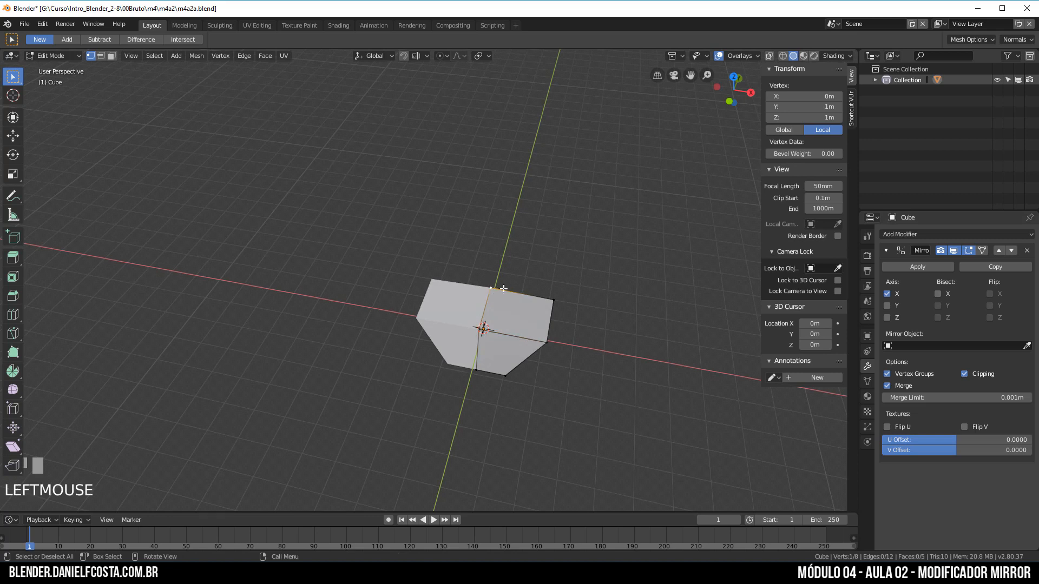
{"action": "left_click", "coordinate": [964, 374]}
{"action": "key", "text": "g"}
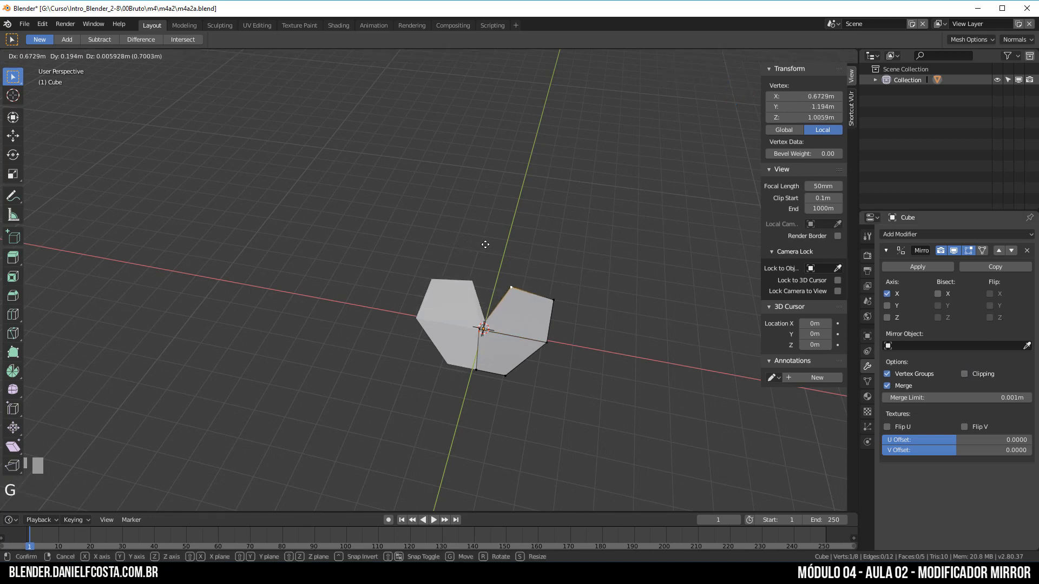
{"action": "left_click", "coordinate": [485, 244]}
Step: Turn Clipping on again and try to move the front top vertex that still lies on the mirror seam
{"action": "left_click", "coordinate": [988, 377]}
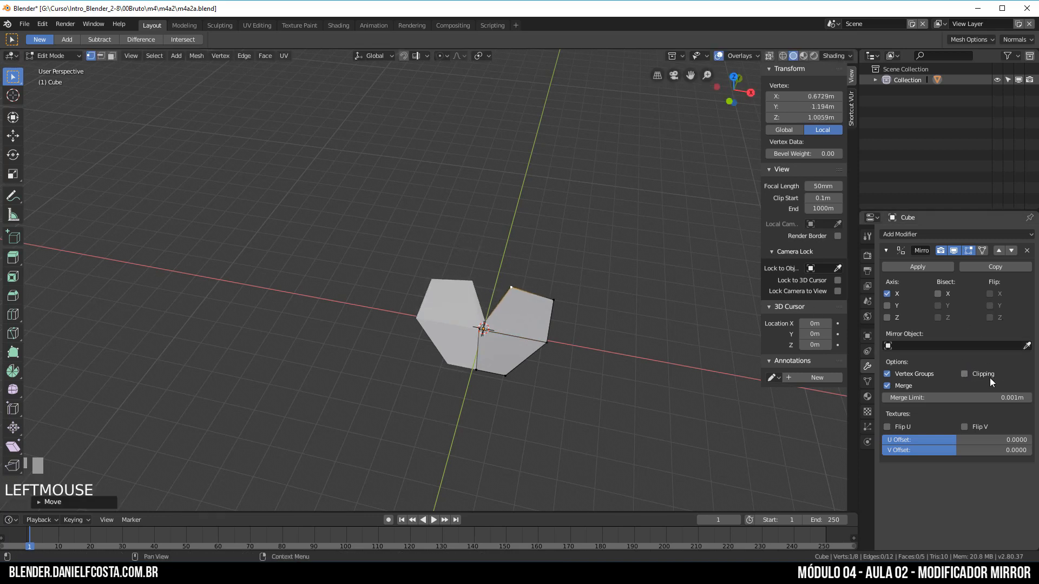
{"action": "left_click", "coordinate": [480, 332]}
{"action": "key", "text": "g"}
{"action": "right_click", "coordinate": [493, 337]}
{"action": "middle_click_drag", "start_coordinate": [495, 313], "coordinate": [472, 290]}
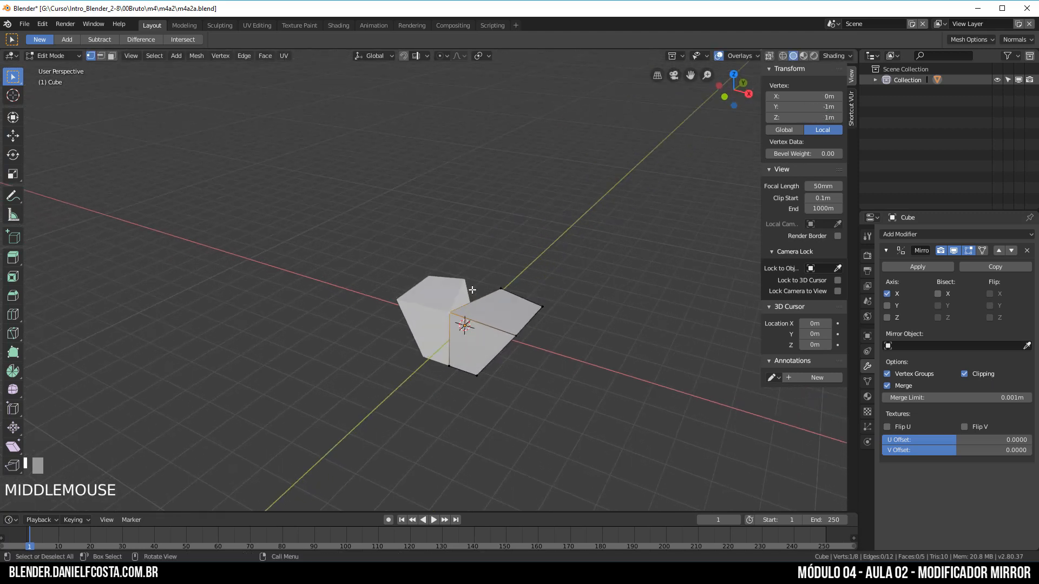
Step: Move the detached back top vertex farther outward to about X 1.49 m, Y 1.64 m, Z 0.88 m
{"action": "left_click", "coordinate": [506, 295]}
{"action": "key", "text": "g"}
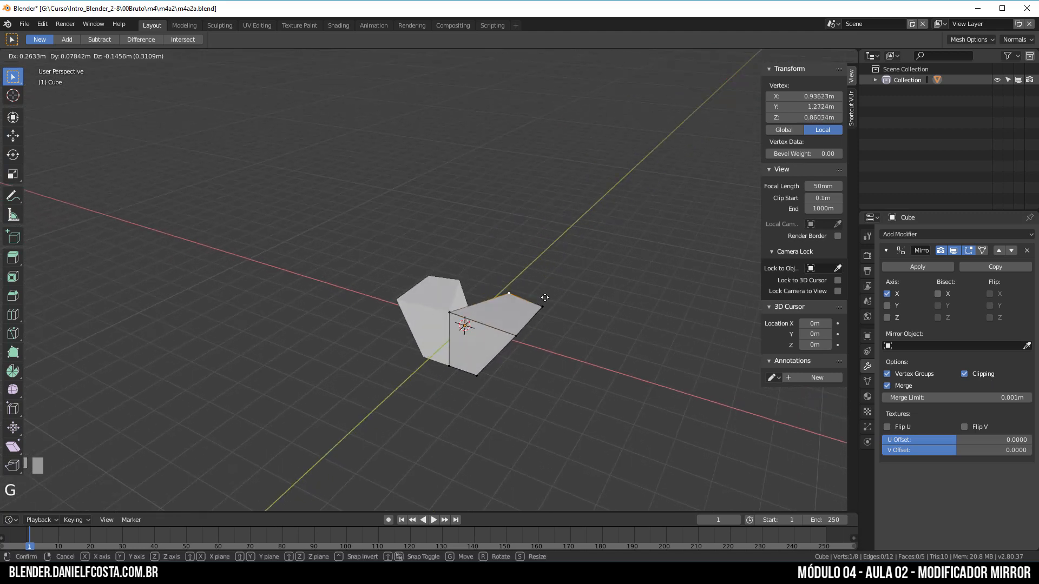
{"action": "left_click", "coordinate": [547, 299]}
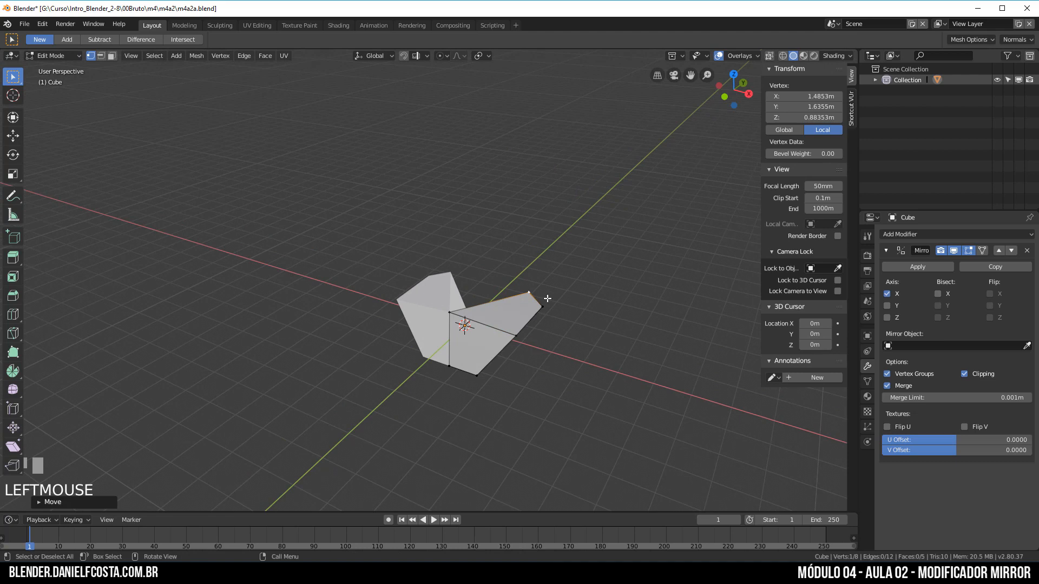
Step: Turn off Clipping and move the entire half mesh across the origin along X to a median of about -2.49 m
{"action": "left_click", "coordinate": [965, 374]}
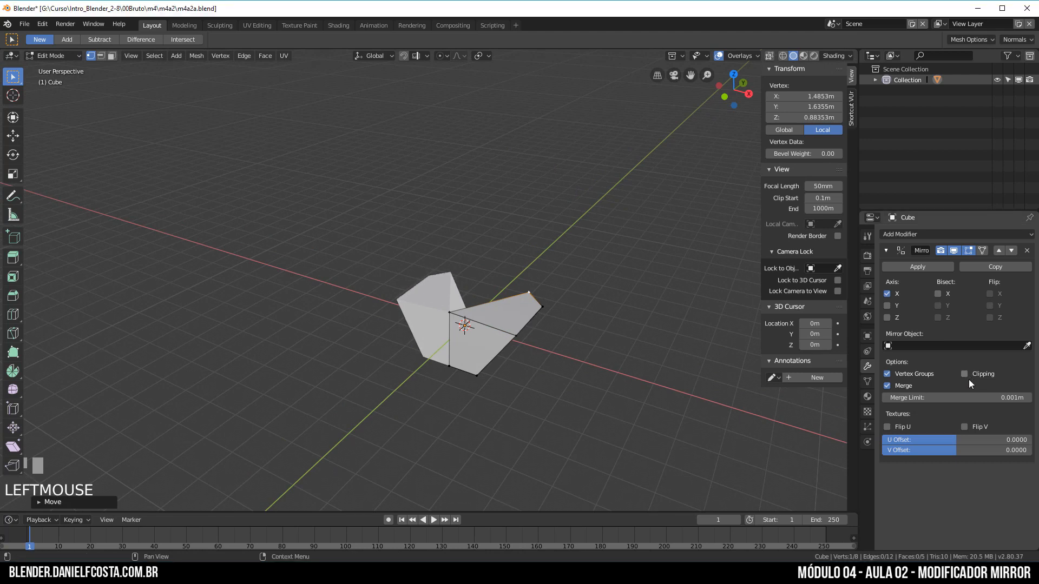
{"action": "key", "text": "a"}
{"action": "key", "text": "g"}
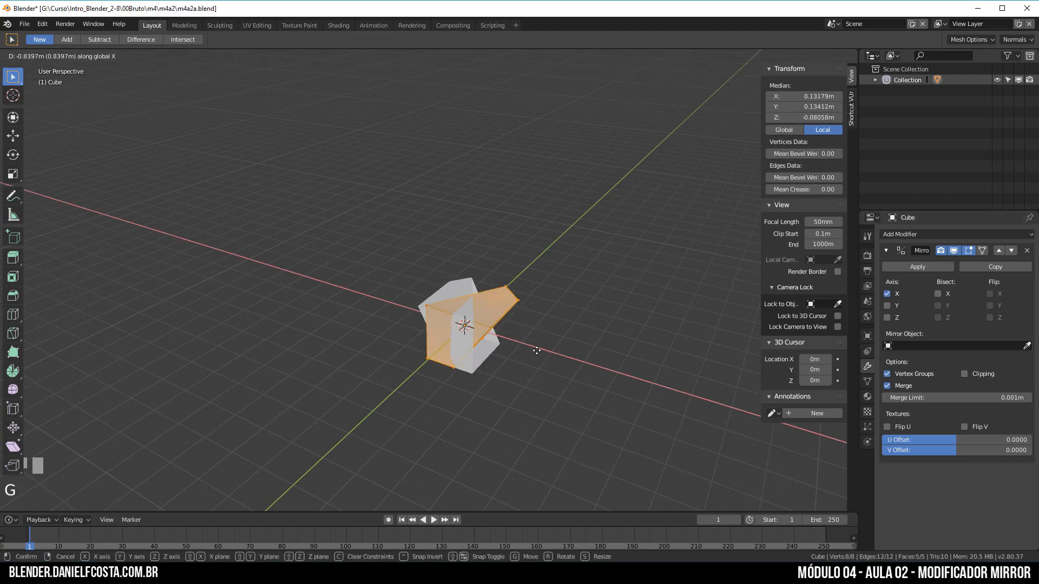
{"action": "left_click", "coordinate": [521, 343]}
{"action": "middle_click_drag", "start_coordinate": [521, 342], "coordinate": [555, 312]}
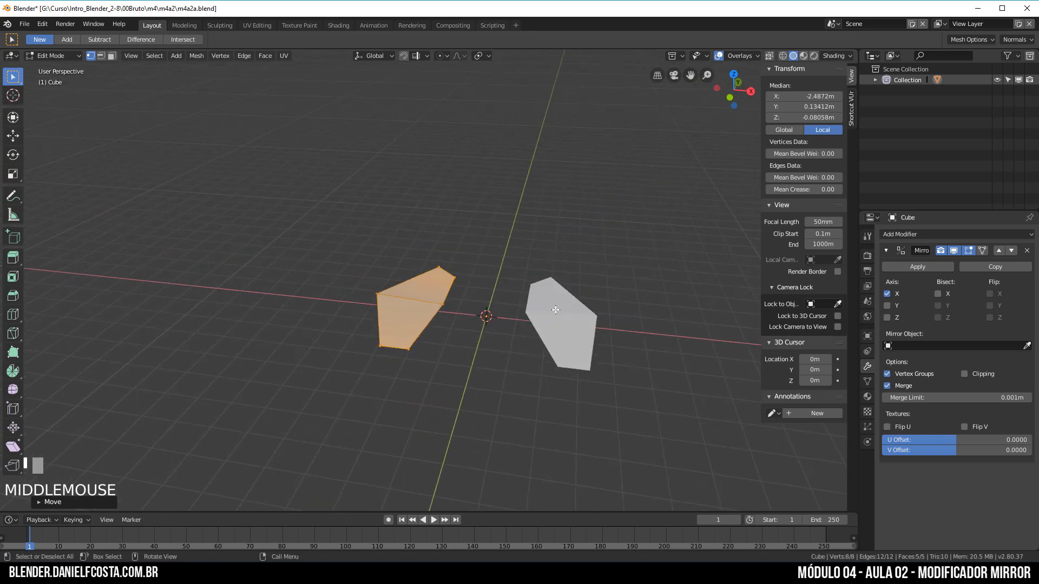
{"action": "key", "text": "Tab"}
{"action": "key", "text": "Tab"}
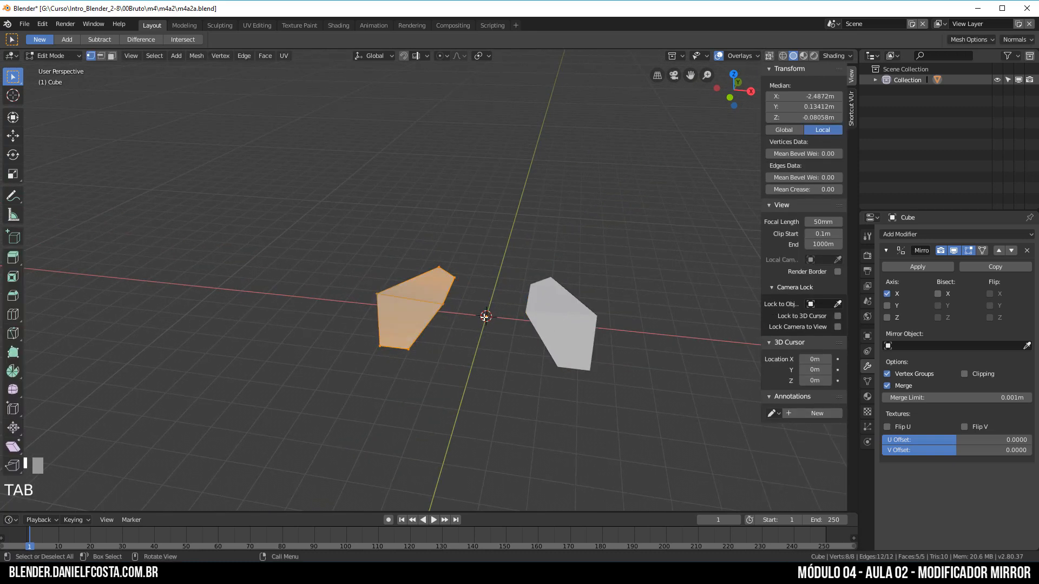
Step: Duplicate the short outer top edge of the half mesh, place it across the mirror plane and extrude it into a separate face
{"action": "left_click", "coordinate": [450, 311]}
{"action": "left_click", "coordinate": [467, 279], "text": "shift"}
{"action": "key", "text": "shift+d"}
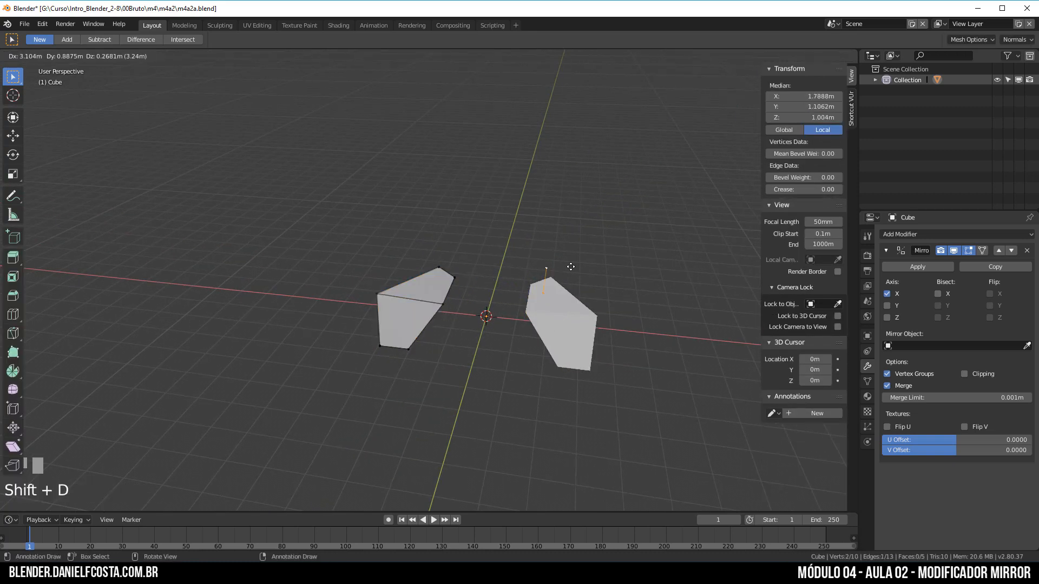
{"action": "left_click", "coordinate": [603, 249]}
{"action": "key", "text": "e"}
{"action": "left_click", "coordinate": [578, 260]}
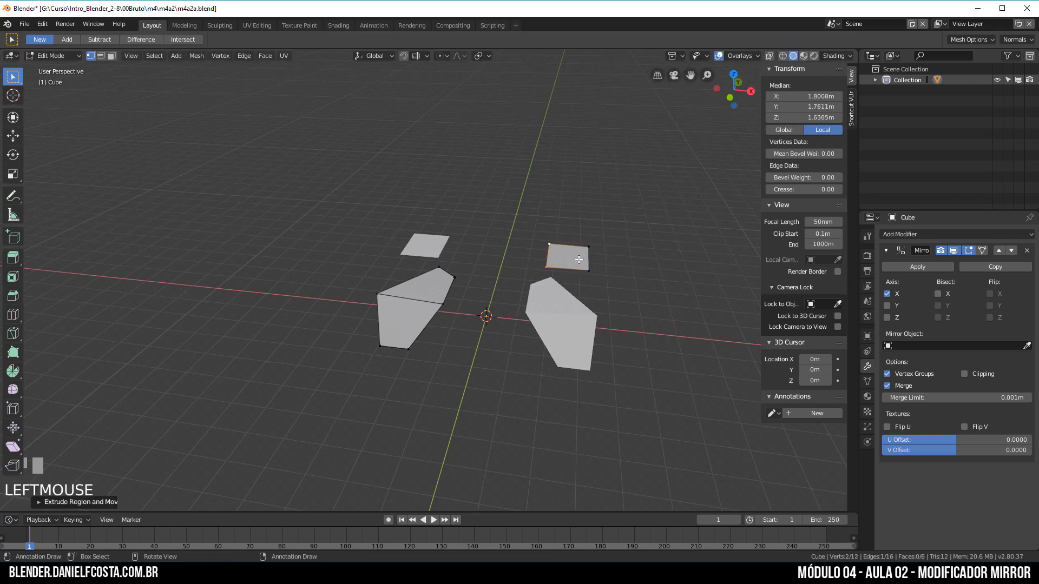
Step: Try to move a corner vertex of the new face and the front outer top vertex of the half mesh
{"action": "left_click", "coordinate": [588, 270]}
{"action": "key", "text": "g"}
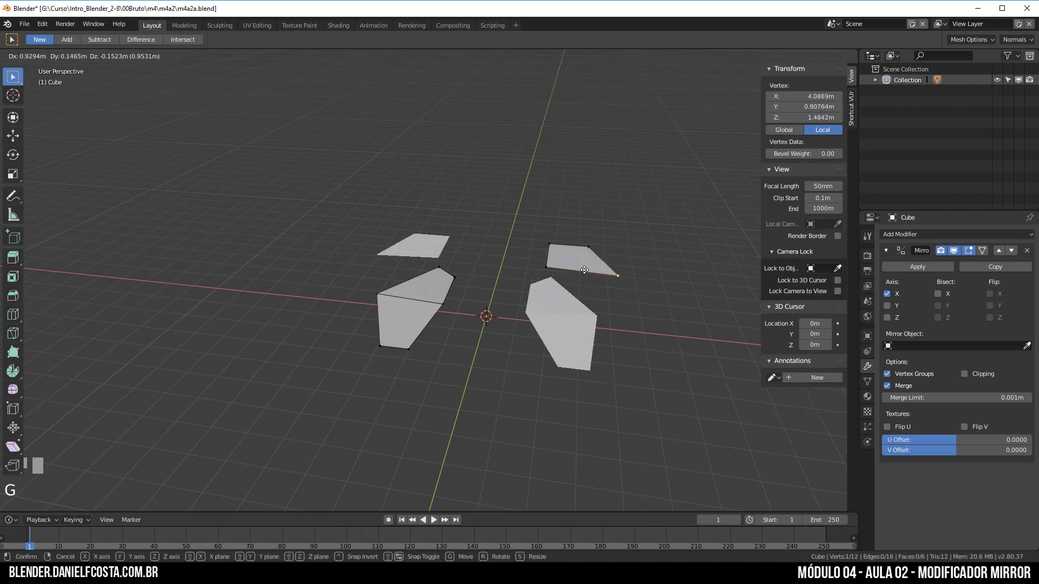
{"action": "key", "text": "Escape"}
{"action": "left_click", "coordinate": [447, 306]}
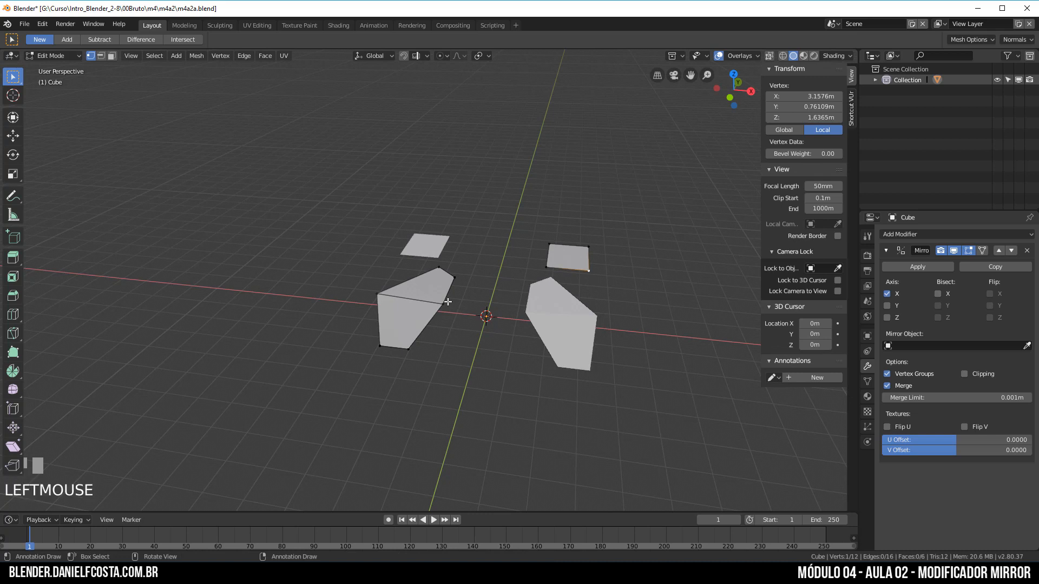
{"action": "key", "text": "g"}
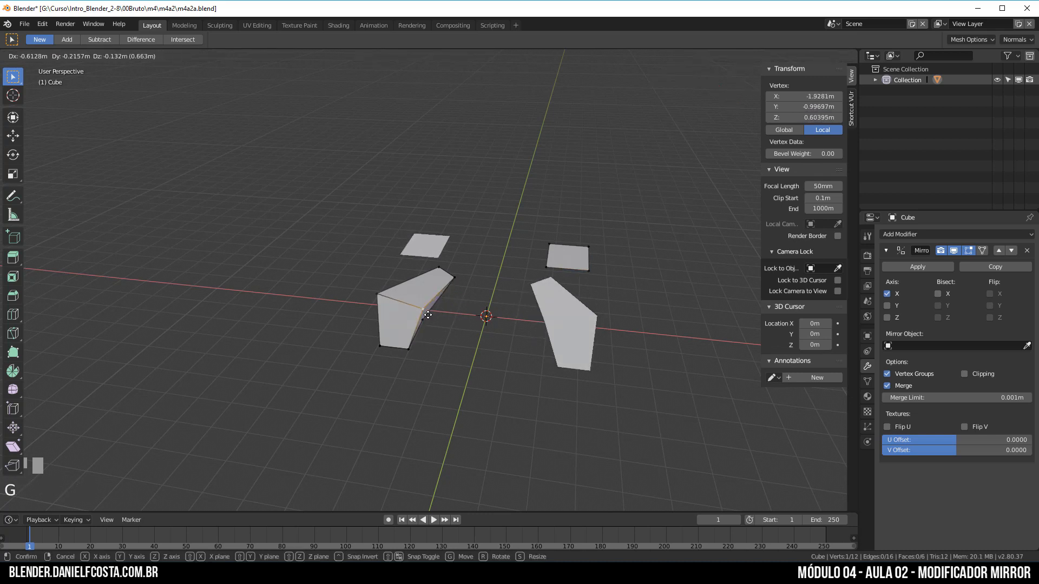
{"action": "key", "text": "Escape"}
Step: Select the linked half mesh and move it along X to the other side, to a median of about 2.03 m
{"action": "left_click", "coordinate": [440, 305]}
{"action": "key", "text": "ctrl+l"}
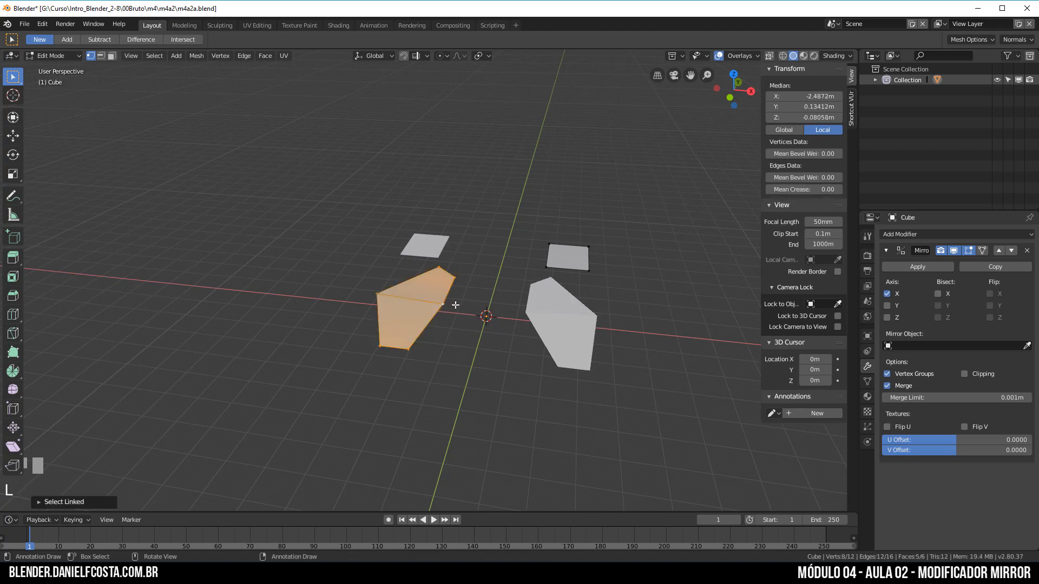
{"action": "key", "text": "g"}
{"action": "key", "text": "x"}
{"action": "left_click", "coordinate": [587, 327]}
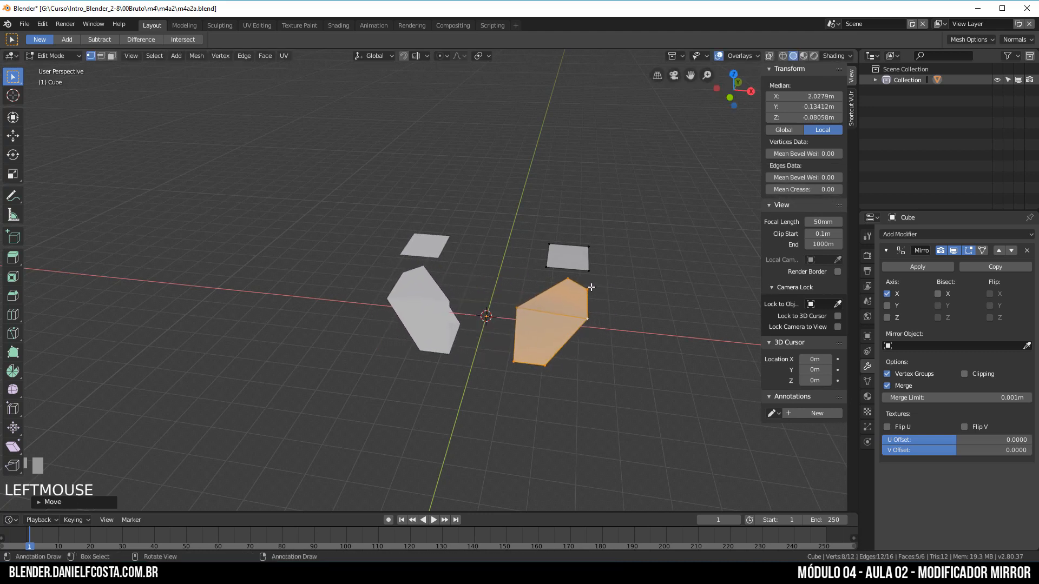
Step: Select the separate extruded face as linked geometry and delete its vertices
{"action": "left_click", "coordinate": [588, 276]}
{"action": "key", "text": "l"}
{"action": "key", "text": "Delete"}
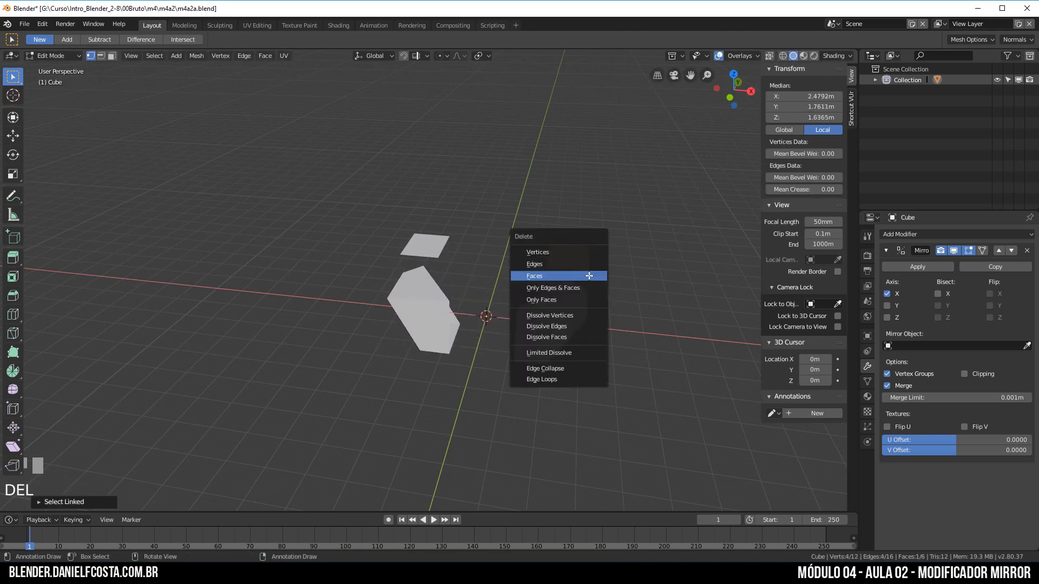
{"action": "left_click", "coordinate": [563, 249]}
{"action": "middle_click_drag", "start_coordinate": [569, 317], "coordinate": [559, 311]}
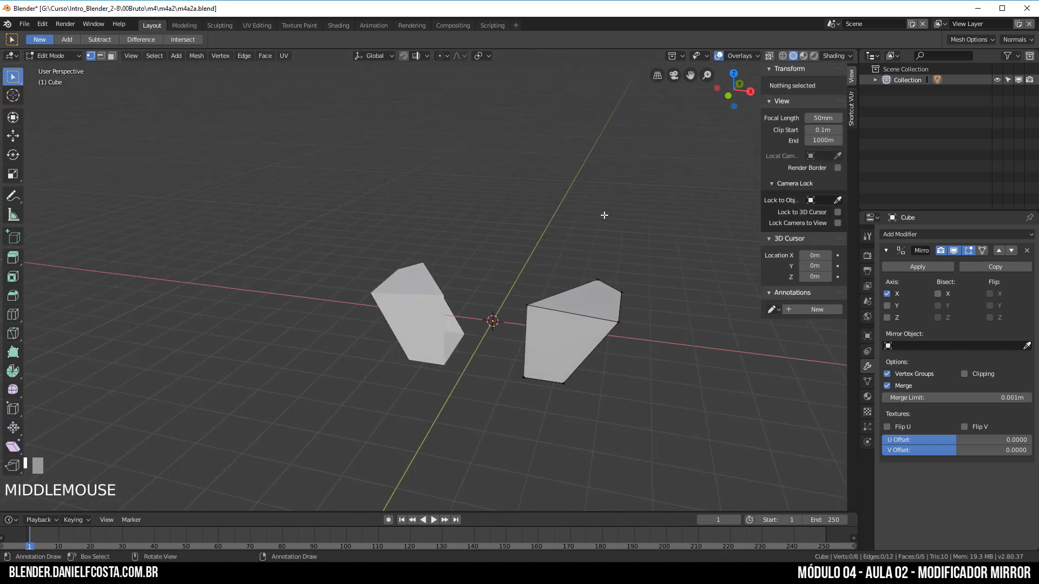
{"action": "middle_click_drag", "start_coordinate": [622, 373], "coordinate": [632, 391]}
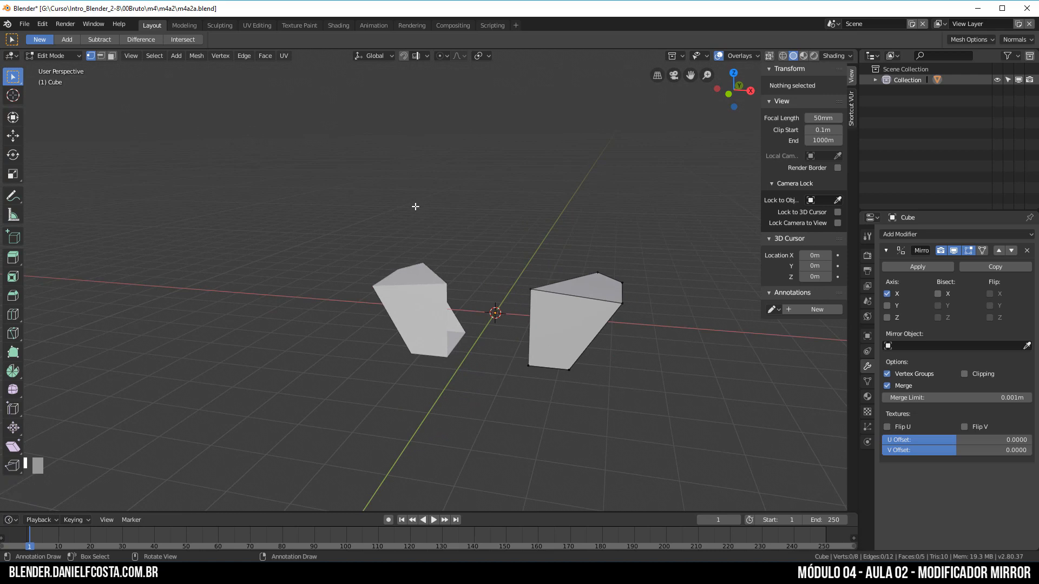
{"action": "middle_click_drag", "start_coordinate": [415, 206], "coordinate": [583, 277]}
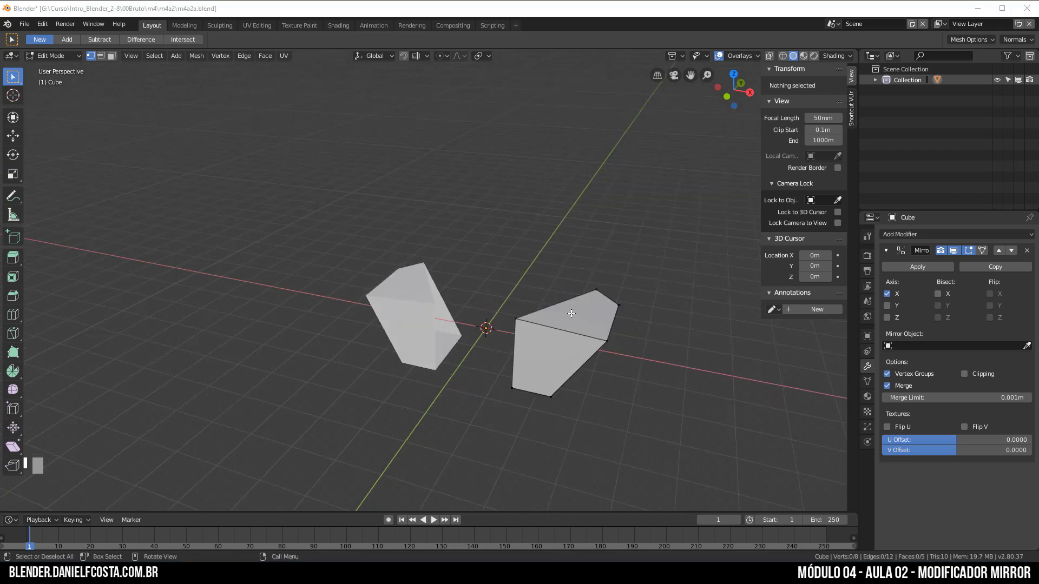
Step: Return to Object Mode, delete the mirrored object and add a new cube at the origin
{"action": "left_click", "coordinate": [518, 326]}
{"action": "key", "text": "Tab"}
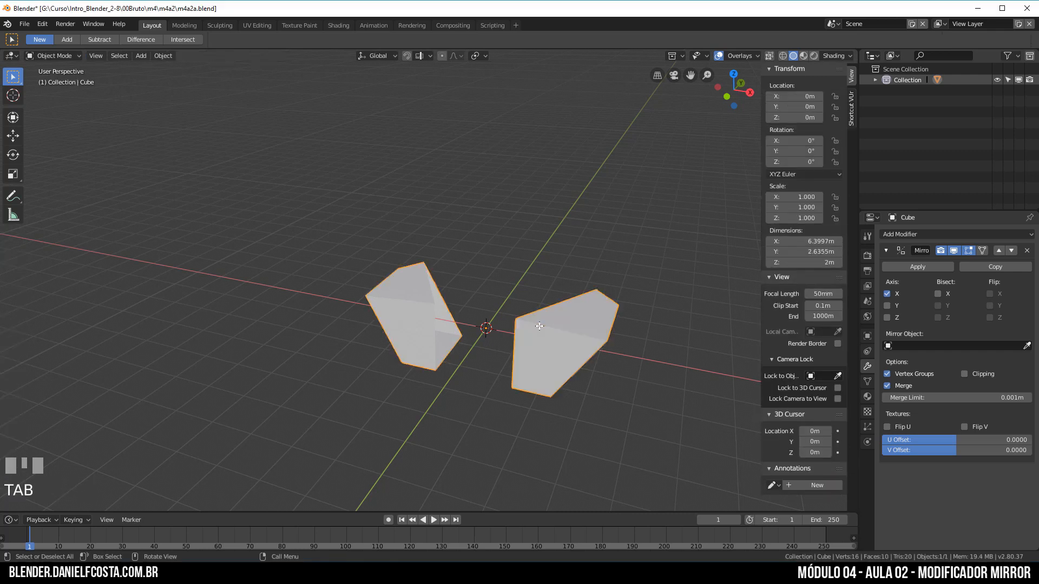
{"action": "key", "text": "Delete"}
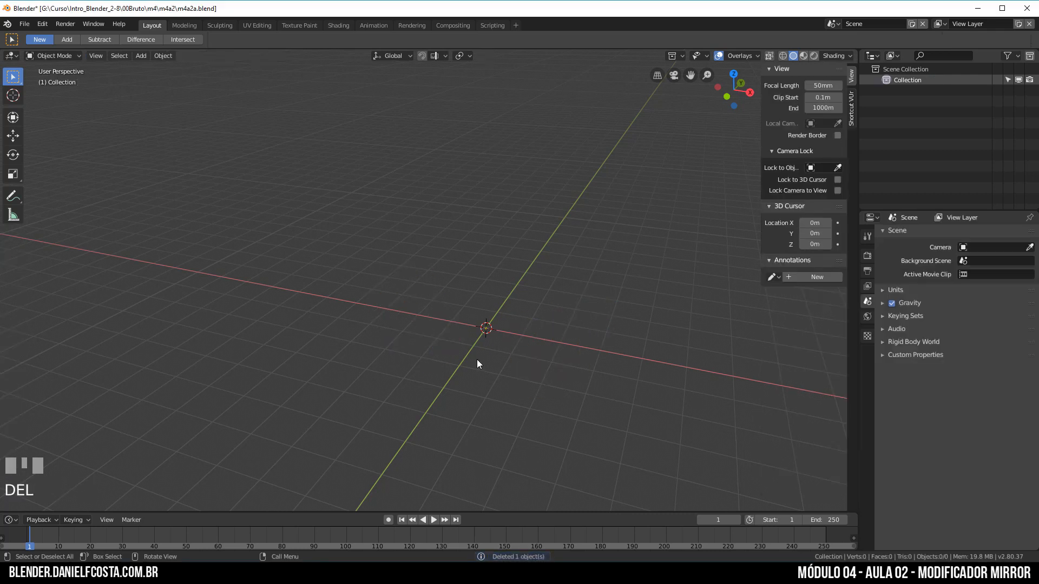
{"action": "key", "text": "shift+a"}
{"action": "mouse_move", "coordinate": [432, 335]}
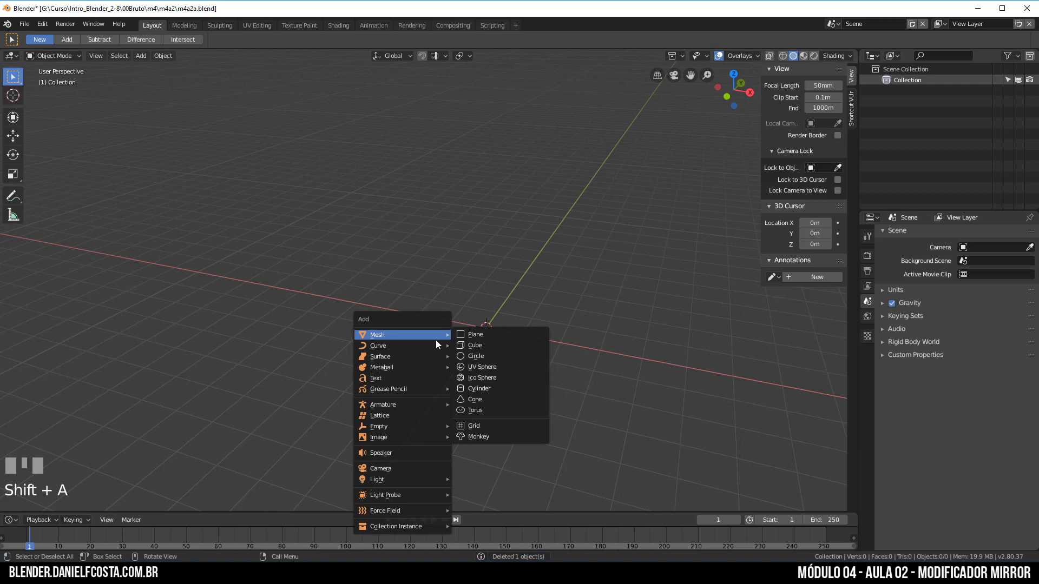
{"action": "left_click", "coordinate": [462, 350]}
{"action": "scroll", "coordinate": [490, 357], "scroll_direction": "down", "scroll_amount": 3}
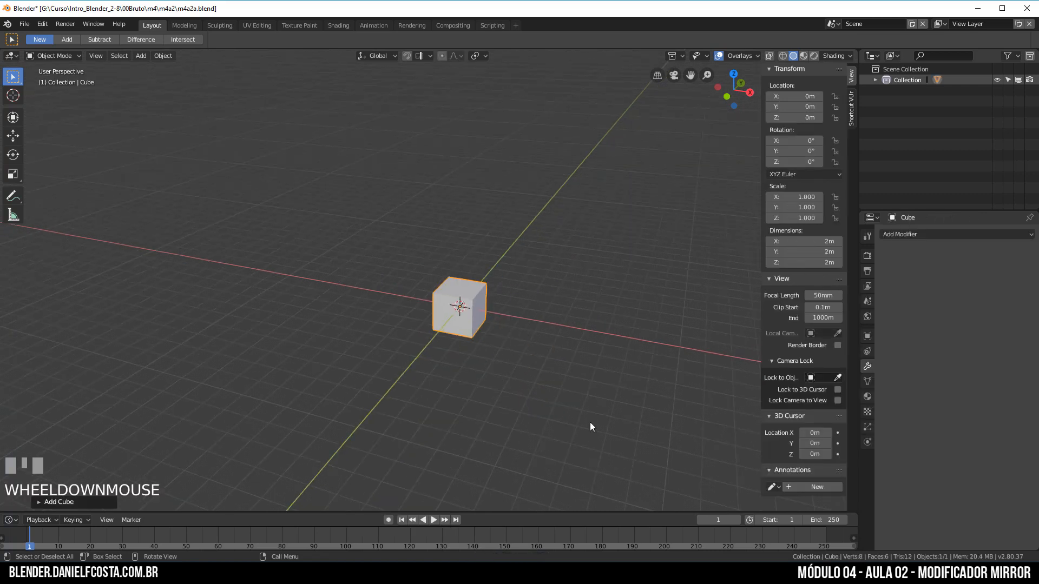
Step: Scale the new cube on Z to about 0.566 and move it to about X 5.00 m, Y 2.81 m, Z 1.17 m
{"action": "key", "text": "s"}
{"action": "key", "text": "z"}
{"action": "left_click", "coordinate": [533, 371]}
{"action": "key", "text": "g"}
{"action": "left_click", "coordinate": [612, 307]}
Step: Rotate the cube freely to about -66°, 44°, -69° and enlarge it along X to scales of about 2.64, 2.48 and 2.58
{"action": "key", "text": "r"}
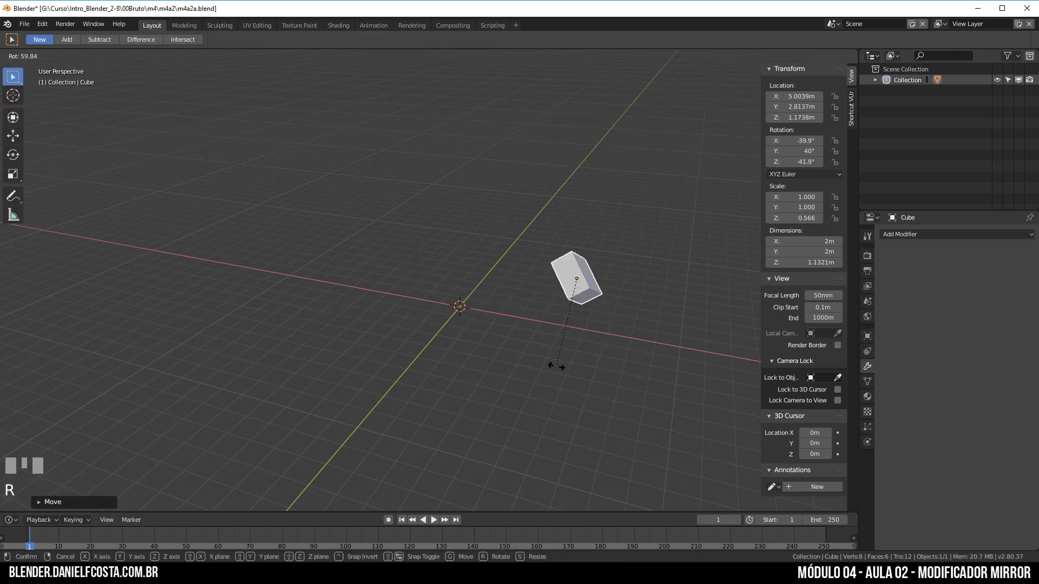
{"action": "left_click", "coordinate": [560, 369]}
{"action": "key", "text": "s"}
{"action": "key", "text": "x"}
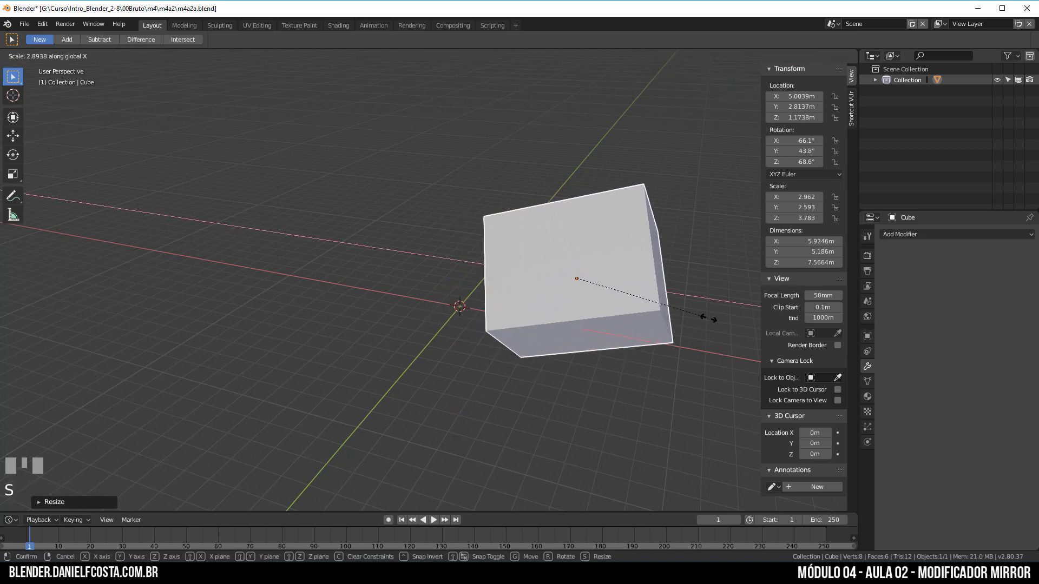
{"action": "left_click", "coordinate": [666, 304]}
Step: Rotate the cube to about -86.6°, 40.2°, -89.6° and shrink it along global X until its Z scale is about 1.27
{"action": "key", "text": "r"}
{"action": "left_click", "coordinate": [596, 332]}
{"action": "key", "text": "r"}
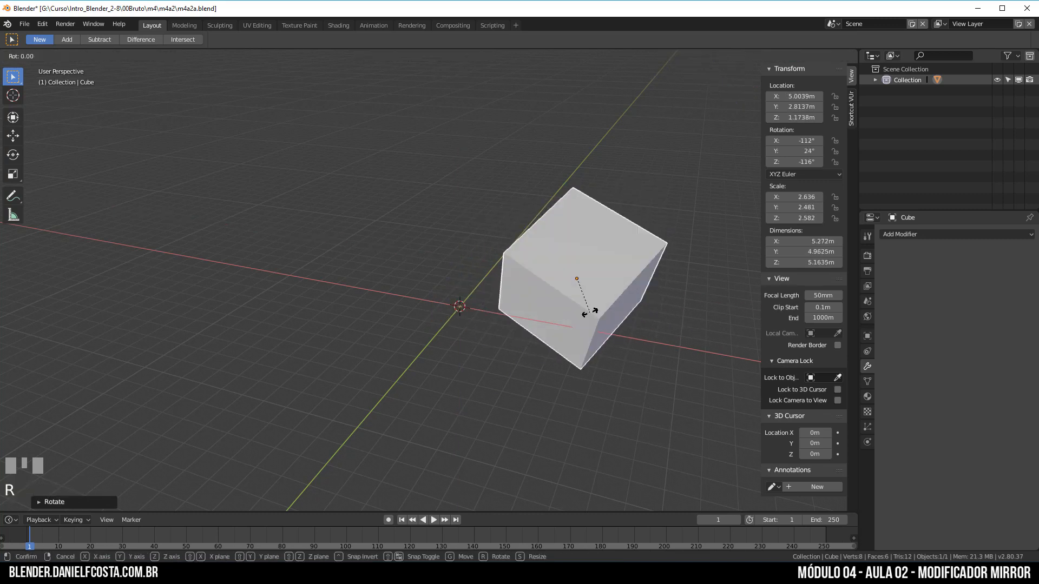
{"action": "left_click", "coordinate": [587, 288]}
{"action": "key", "text": "s"}
{"action": "key", "text": "x"}
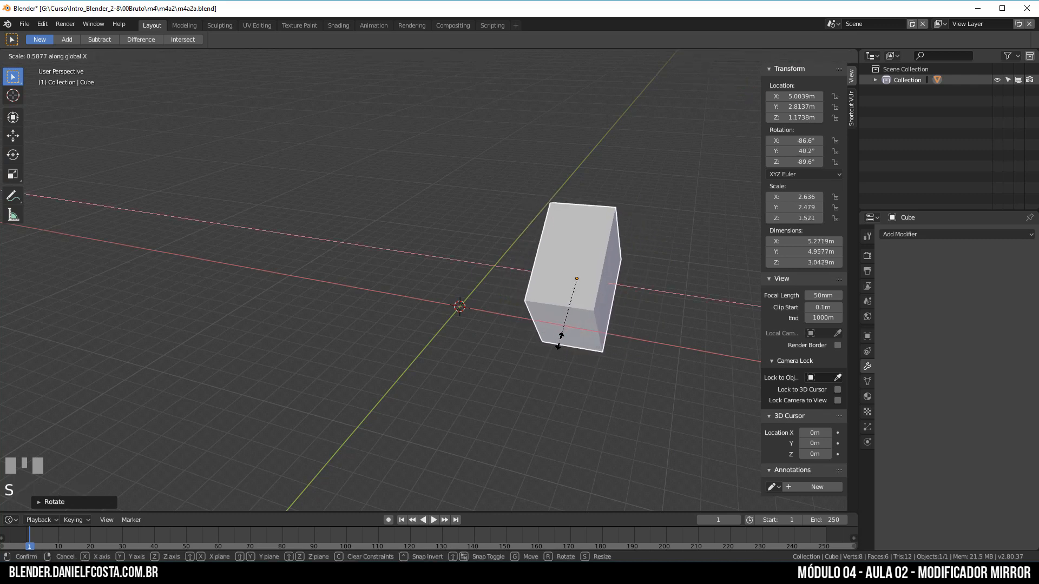
{"action": "left_click", "coordinate": [562, 330]}
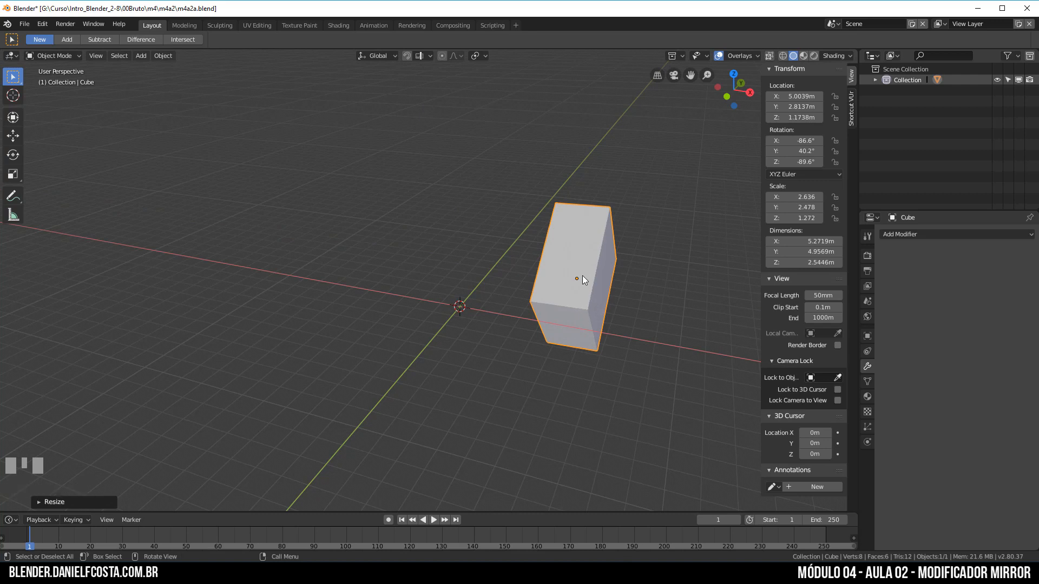
Step: Enter Edit Mode on the rotated and scaled cube and add a Mirror modifier
{"action": "key", "text": "Tab"}
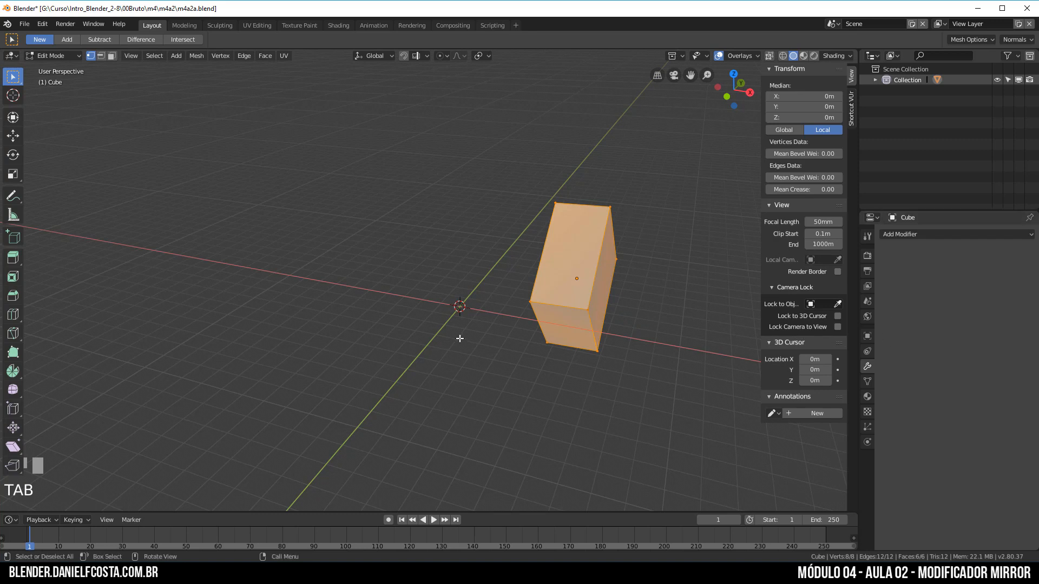
{"action": "left_click", "coordinate": [907, 236]}
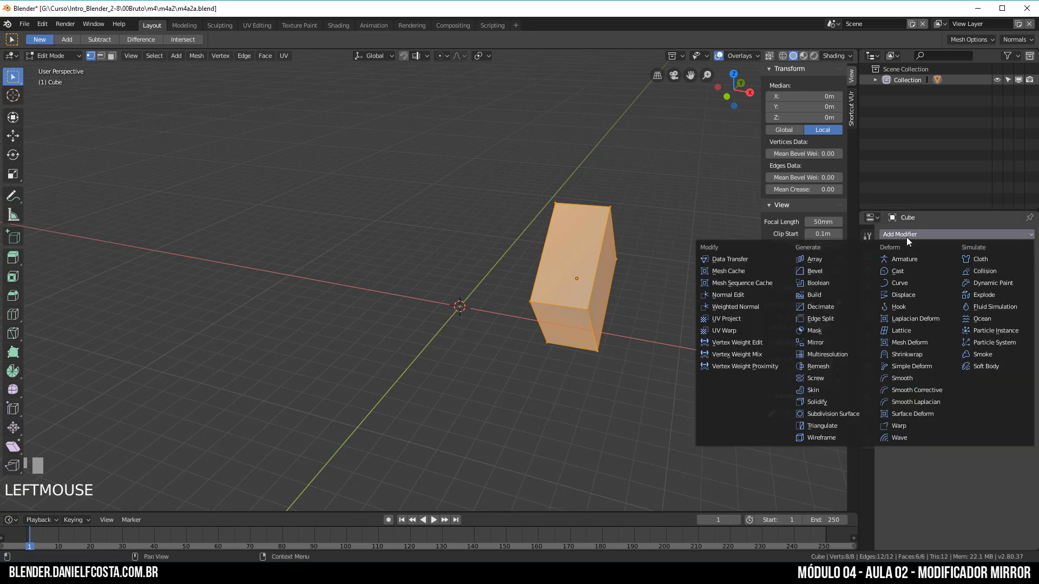
{"action": "left_click", "coordinate": [828, 342]}
Step: Move the whole mesh along global X and Z to a local median of about X 1.00, Y 1.28, Z 0.95 m and inspect the mirrored copy
{"action": "middle_click_drag", "start_coordinate": [578, 274], "coordinate": [484, 250]}
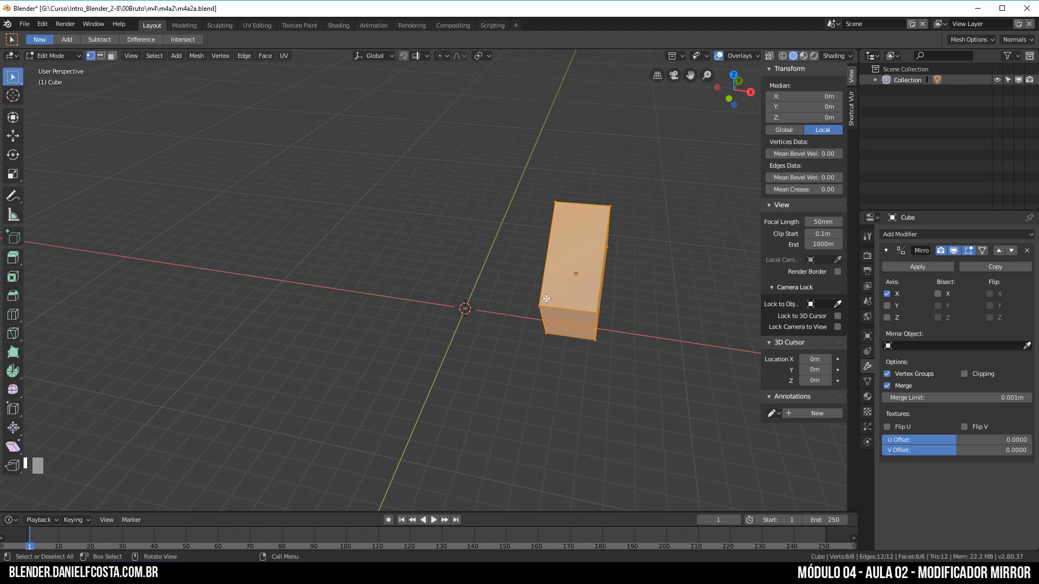
{"action": "key", "text": "g"}
{"action": "key", "text": "x"}
{"action": "middle_click_drag", "start_coordinate": [576, 304], "coordinate": [573, 238]}
{"action": "key", "text": "g"}
{"action": "key", "text": "z"}
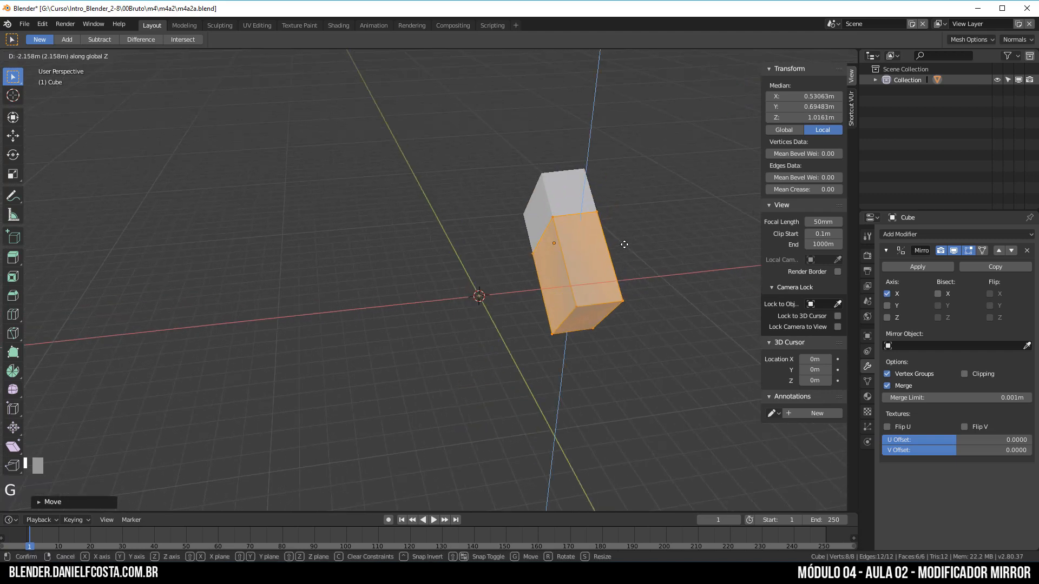
{"action": "left_click", "coordinate": [621, 264]}
{"action": "middle_click_drag", "start_coordinate": [621, 264], "coordinate": [530, 219]}
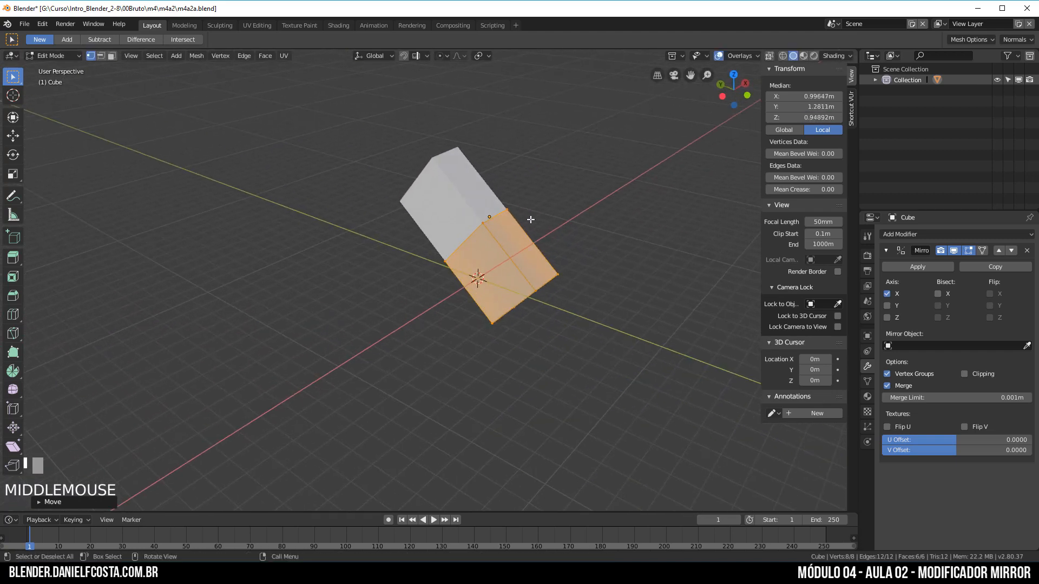
{"action": "key", "text": "Tab"}
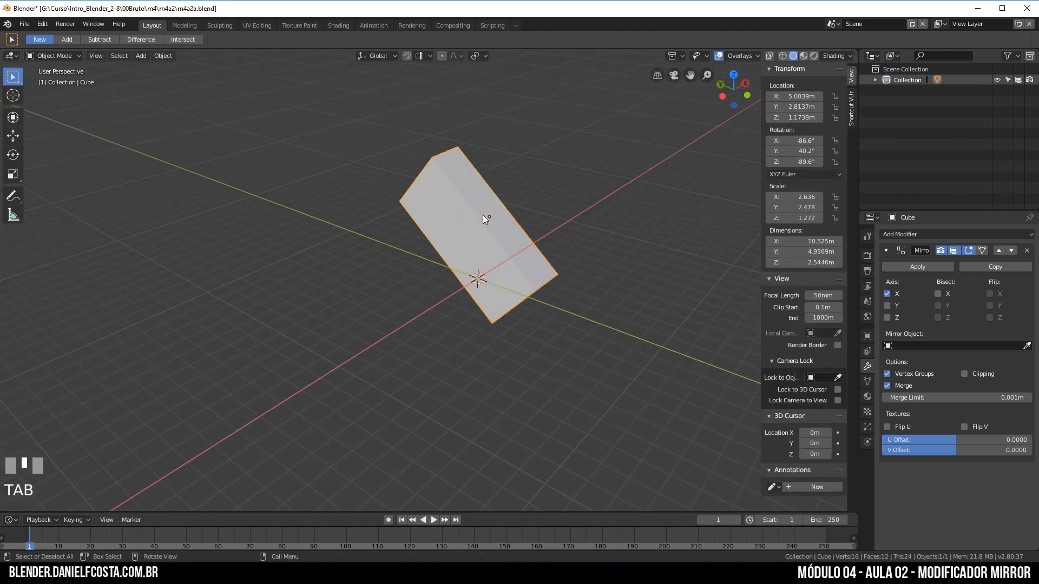
{"action": "key", "text": "Tab"}
{"action": "middle_click_drag", "start_coordinate": [570, 292], "coordinate": [517, 273]}
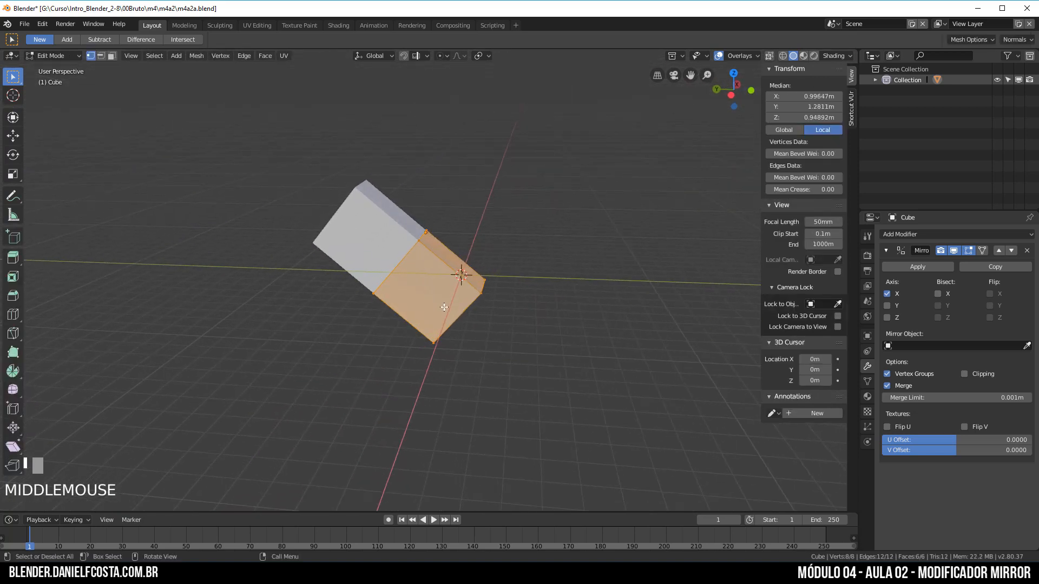
Step: Delete the mirrored cube in Object Mode and replace it with a new default cube at the origin
{"action": "key", "text": "Tab"}
{"action": "key", "text": "Delete"}
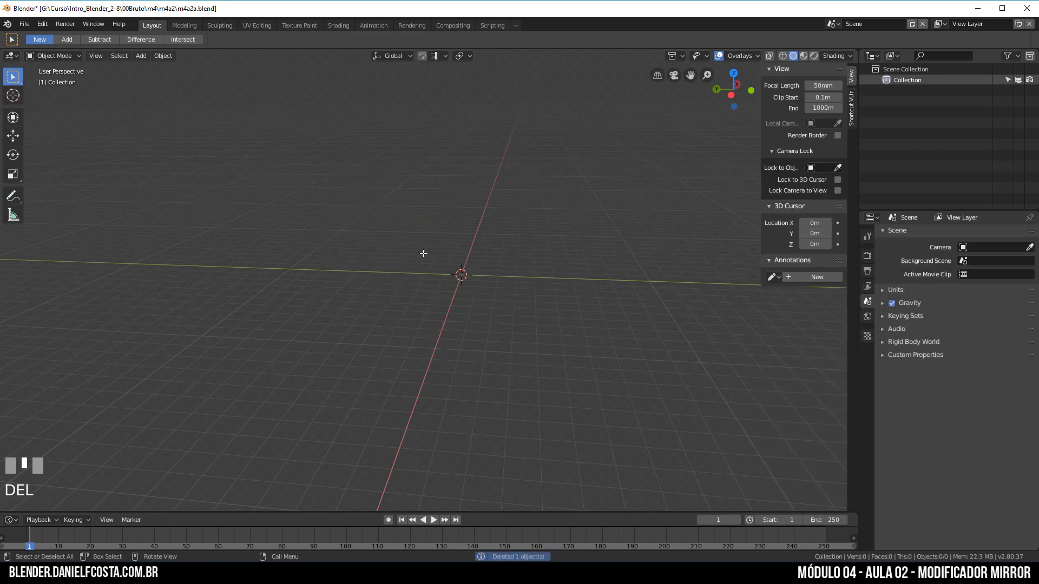
{"action": "key", "text": "shift+a"}
{"action": "mouse_move", "coordinate": [495, 323]}
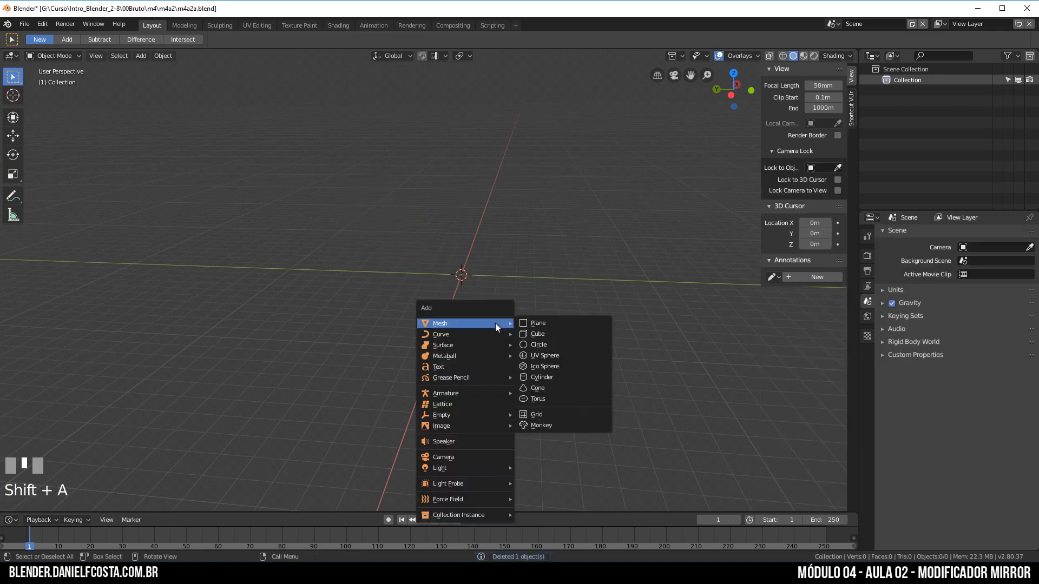
{"action": "left_click", "coordinate": [520, 335]}
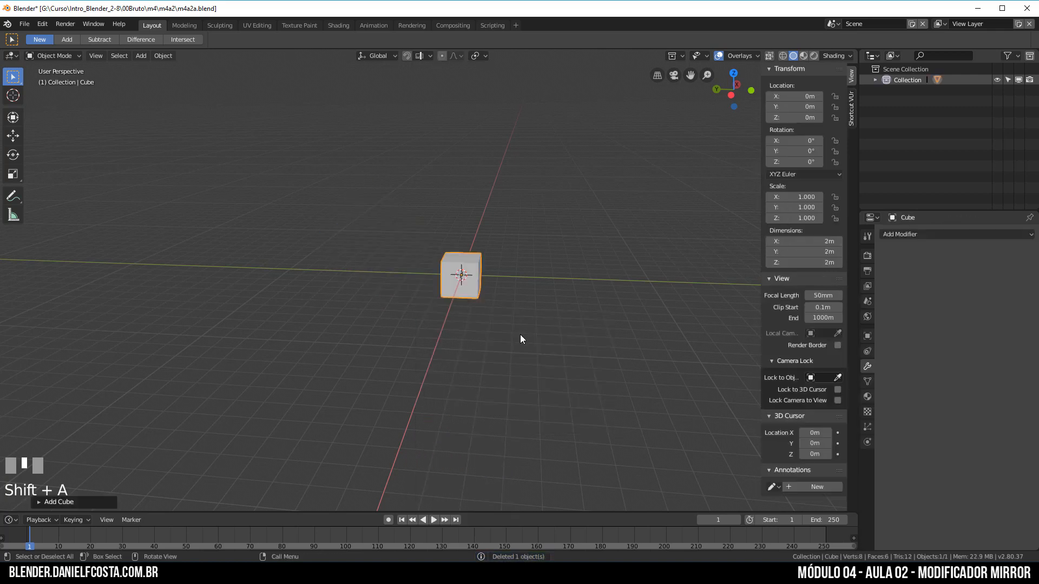
Step: Turn on the Axis viewport display for the new cube and inspect its local axes
{"action": "left_click", "coordinate": [867, 336]}
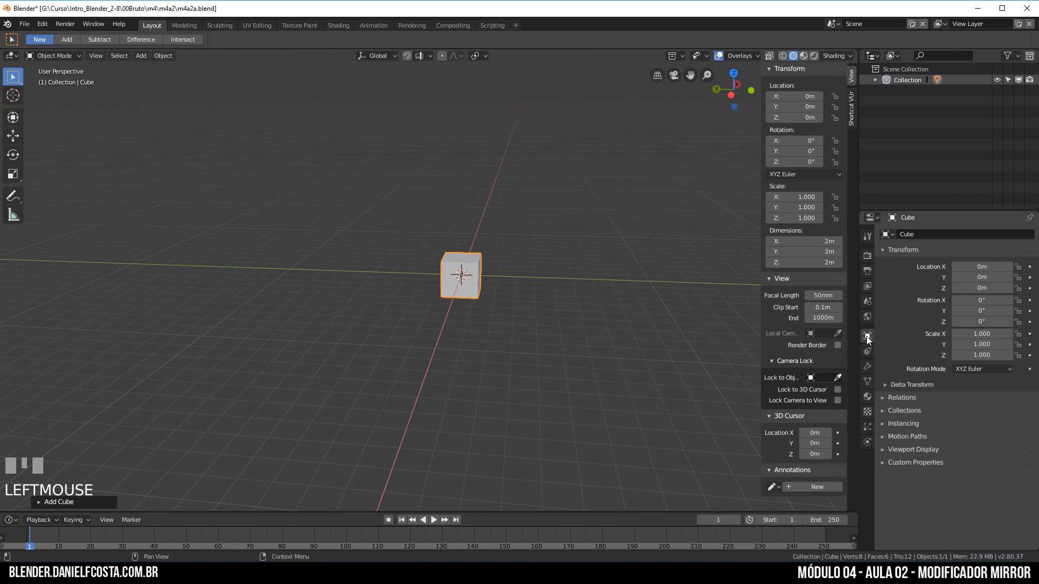
{"action": "left_click", "coordinate": [916, 450]}
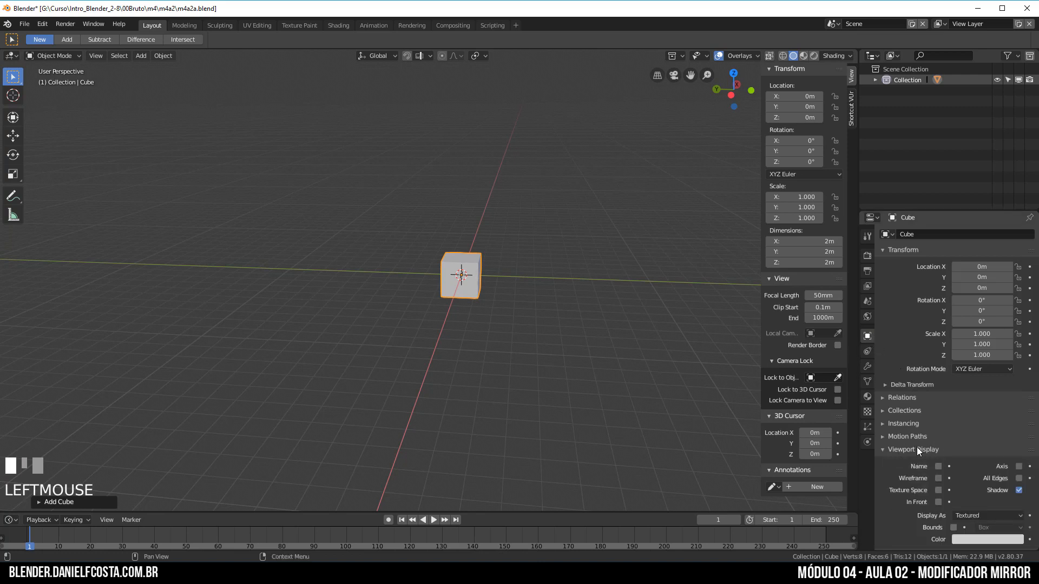
{"action": "left_click", "coordinate": [1019, 466]}
{"action": "middle_click_drag", "start_coordinate": [595, 335], "coordinate": [556, 341]}
{"action": "scroll", "coordinate": [544, 355], "scroll_direction": "up", "scroll_amount": 4}
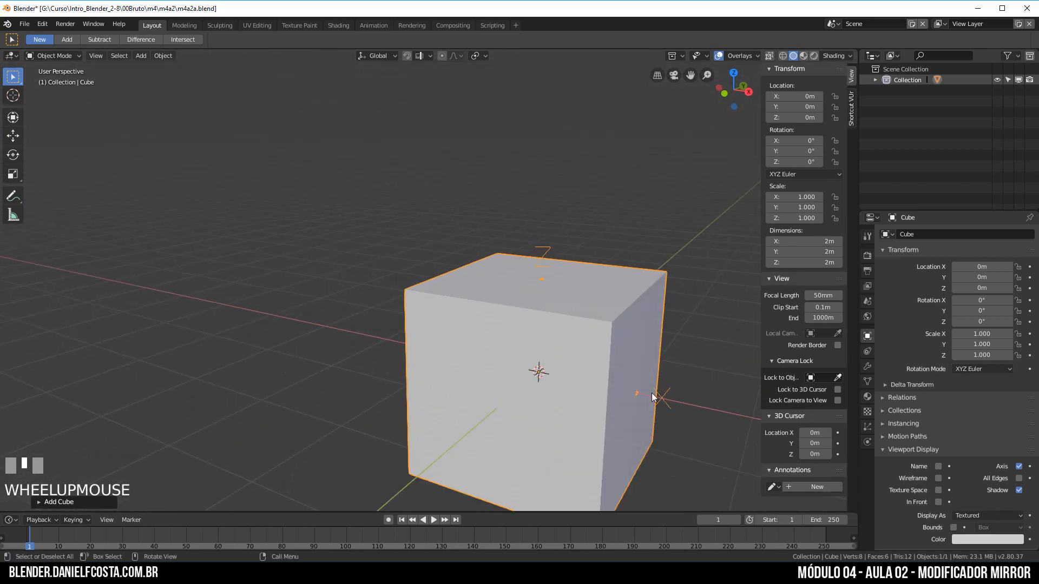
{"action": "middle_click_drag", "start_coordinate": [653, 397], "coordinate": [546, 326], "text": "shift"}
{"action": "scroll", "coordinate": [573, 326], "scroll_direction": "down", "scroll_amount": 3}
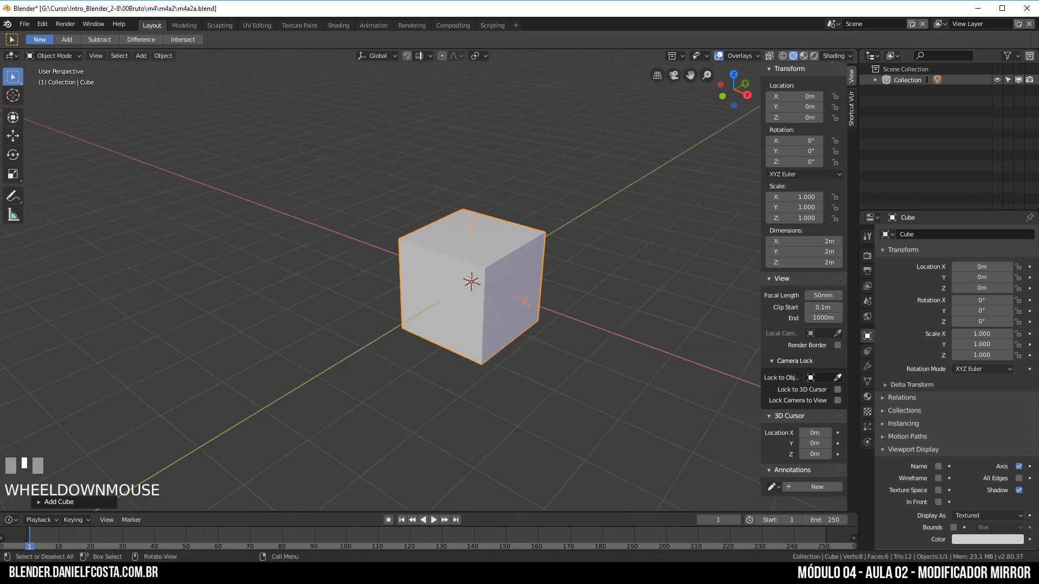
Step: Rotate the cube freely to about -25.6°, 20.4°, -22.1° and scale it uniformly to about 1.82
{"action": "key", "text": "r"}
{"action": "left_click", "coordinate": [588, 333]}
{"action": "key", "text": "s"}
{"action": "left_click", "coordinate": [684, 371]}
{"action": "key", "text": "x"}
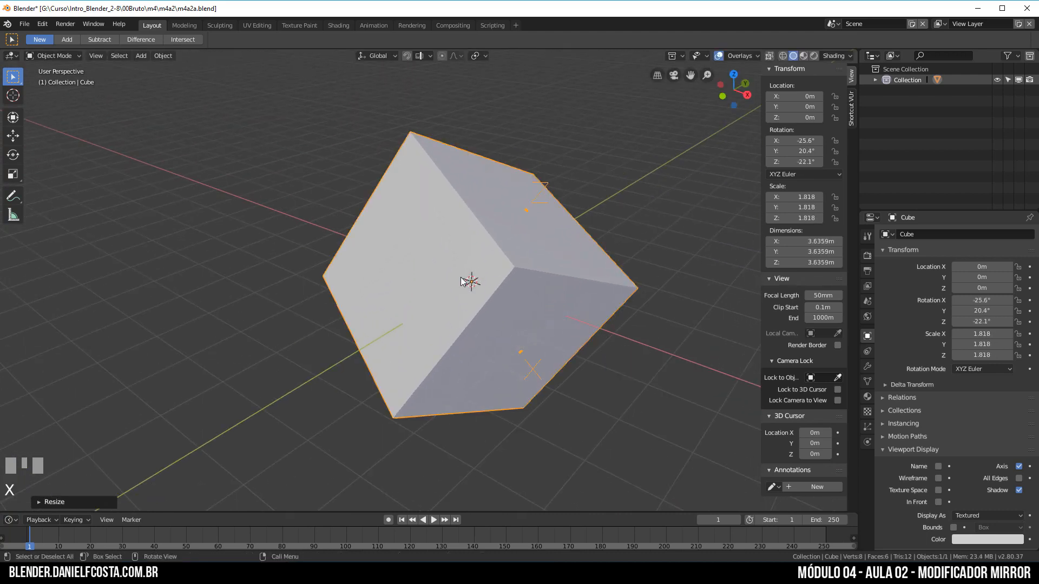
Step: Rotate the cube to about -58.7°, 27.1°, -52.4°, enlarge it uniformly and shrink it along global X to scales of about 3.27, 3.83 and 2.24
{"action": "key", "text": "r"}
{"action": "left_click", "coordinate": [556, 332]}
{"action": "key", "text": "s"}
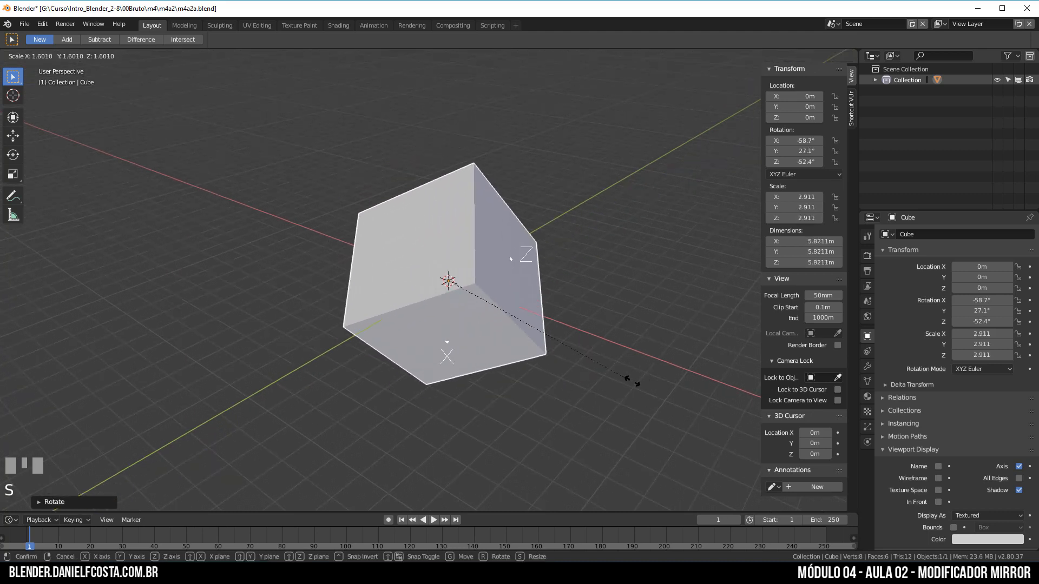
{"action": "left_click", "coordinate": [663, 381]}
{"action": "scroll", "coordinate": [602, 331], "scroll_direction": "down", "scroll_amount": 2}
{"action": "key", "text": "s"}
{"action": "key", "text": "x"}
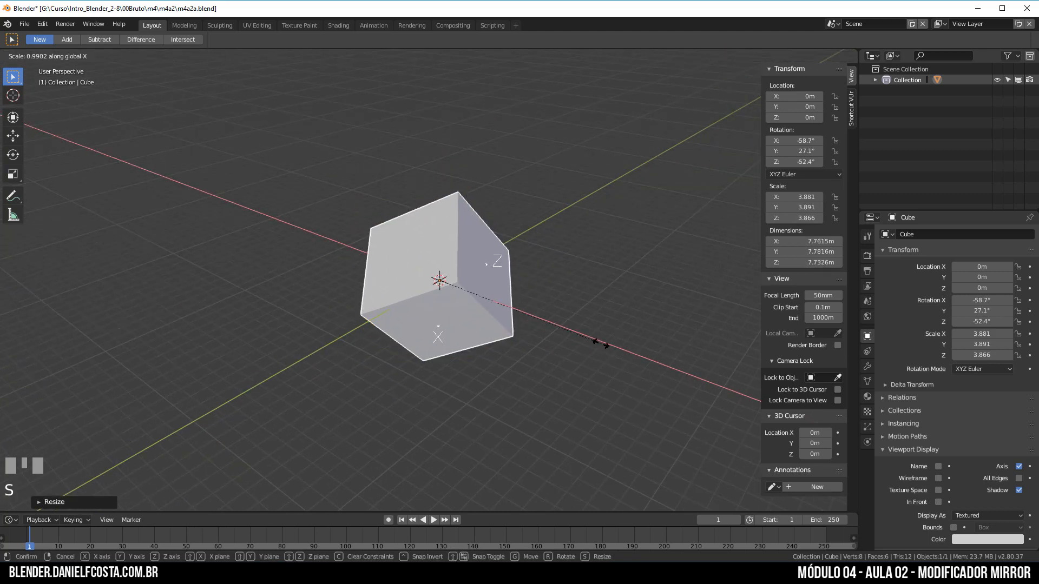
{"action": "left_click", "coordinate": [475, 309]}
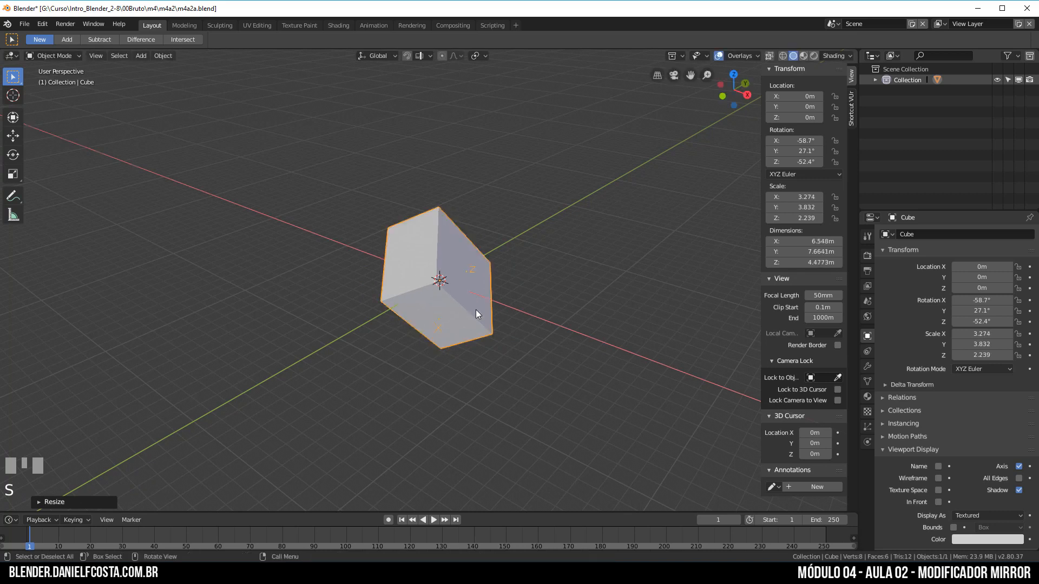
Step: Rotate the cube to about -105°, 5.93°, -94.3° and move it to about X 9.09 m, Y 8.66 m, Z 1.26 m
{"action": "key", "text": "r"}
{"action": "left_click", "coordinate": [469, 344]}
{"action": "key", "text": "g"}
{"action": "left_click", "coordinate": [637, 320]}
Step: Examine the transformed cube in Edit Mode, comparing its local axes with the world axes, and return to Object Mode
{"action": "middle_click_drag", "start_coordinate": [649, 316], "coordinate": [462, 333], "text": "shift"}
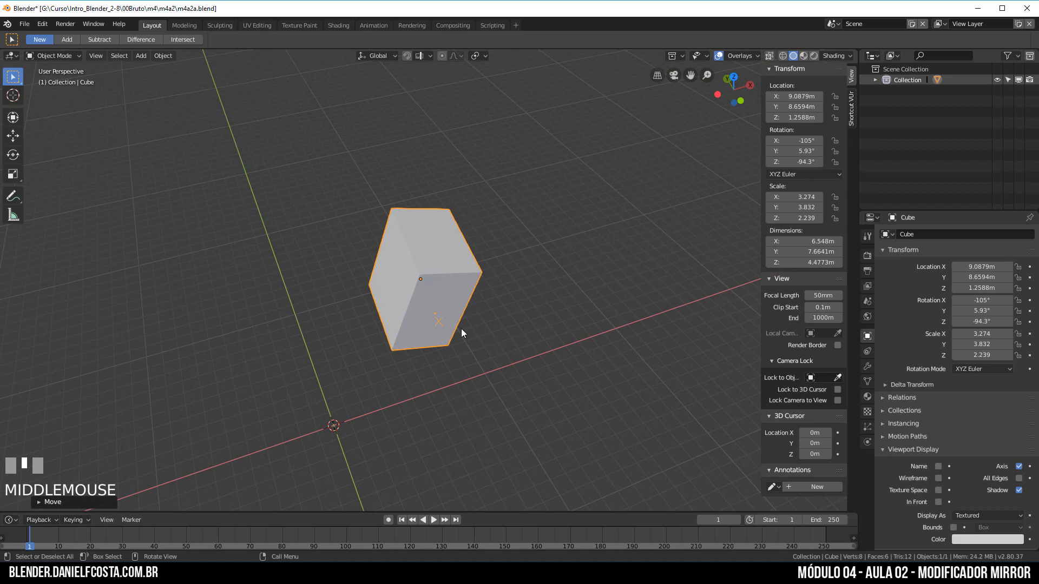
{"action": "key", "text": "Tab"}
{"action": "middle_click_drag", "start_coordinate": [540, 327], "coordinate": [430, 287]}
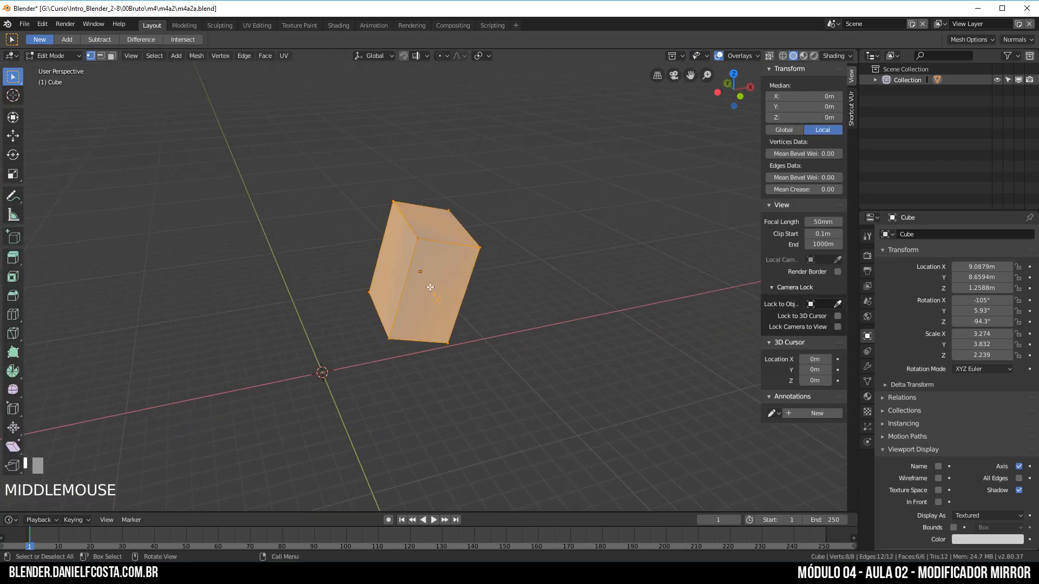
{"action": "scroll", "coordinate": [485, 306], "scroll_direction": "up", "scroll_amount": 2}
{"action": "scroll", "coordinate": [325, 391], "scroll_direction": "down", "scroll_amount": 3}
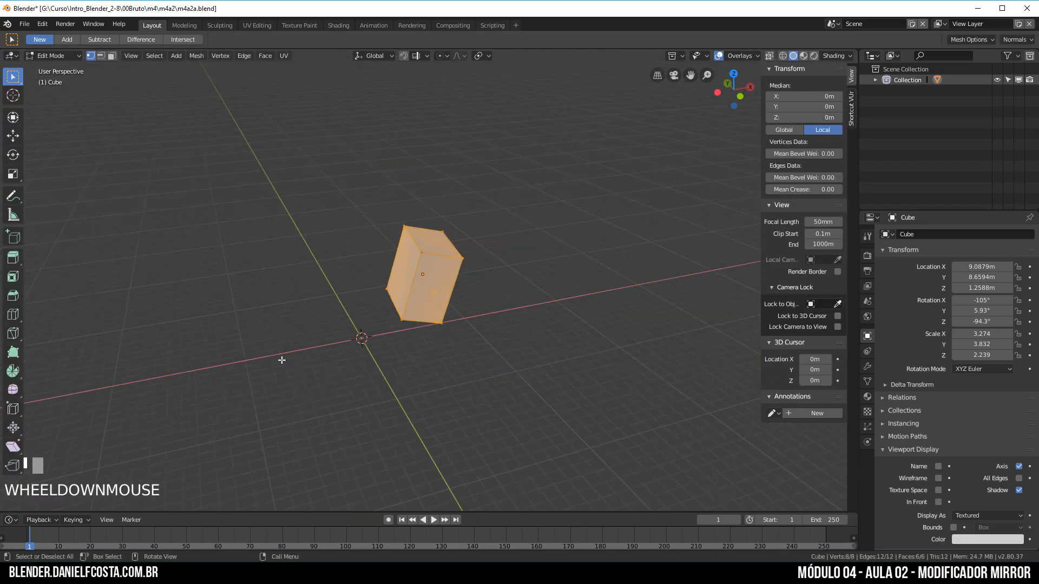
{"action": "middle_click_drag", "start_coordinate": [496, 309], "coordinate": [497, 343]}
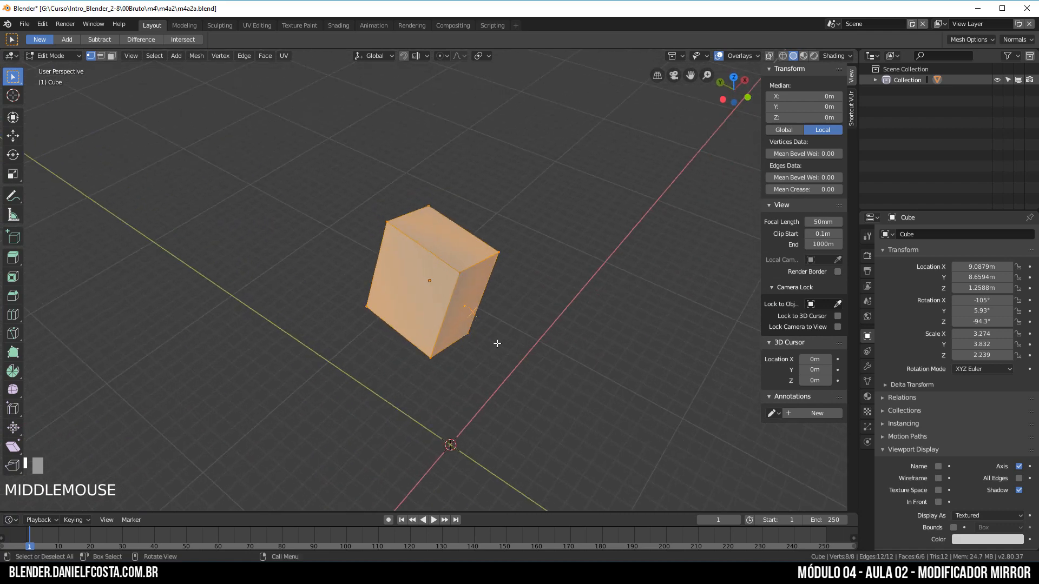
{"action": "key", "text": "Tab"}
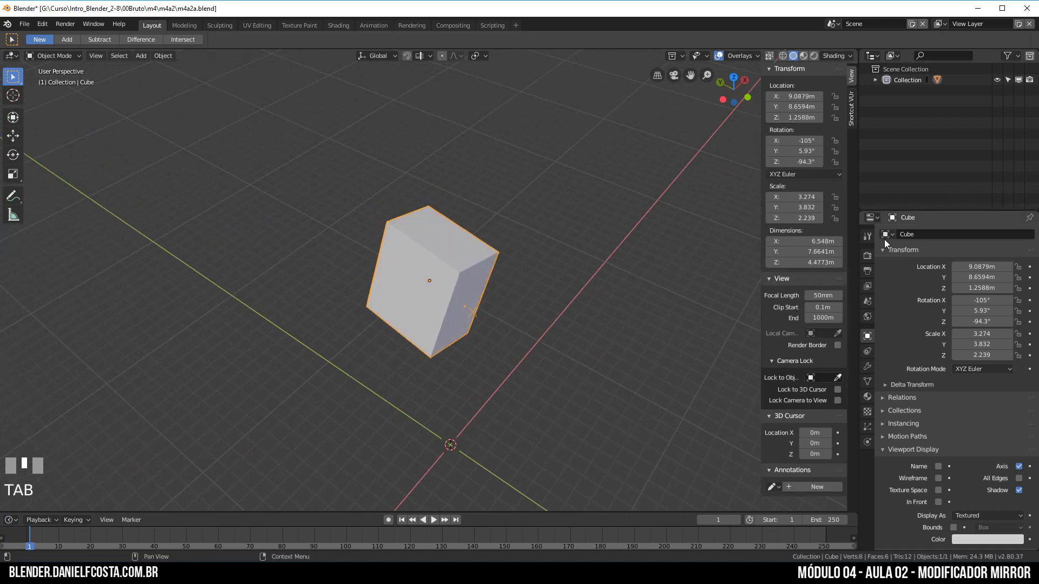
Step: Add a Mirror modifier to the transformed cube
{"action": "left_click", "coordinate": [868, 366]}
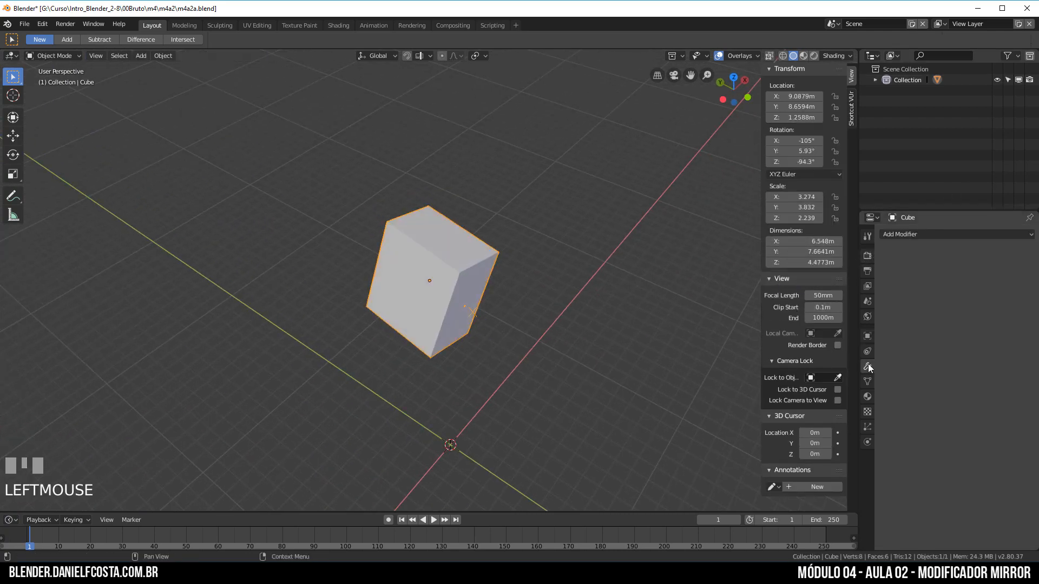
{"action": "left_click", "coordinate": [929, 235]}
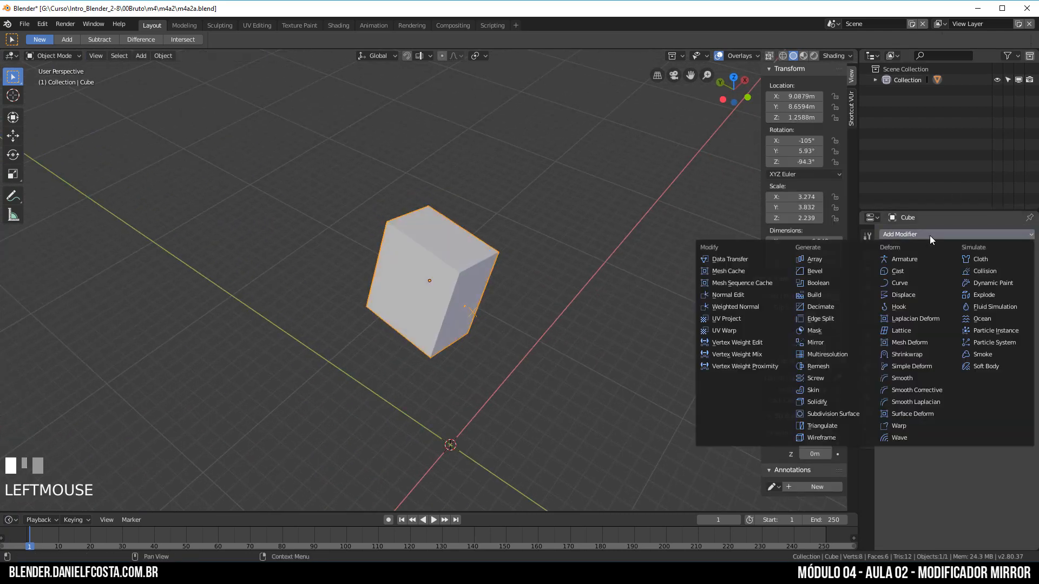
{"action": "left_click", "coordinate": [846, 341]}
Step: Move the whole mesh in Edit Mode to a local median of about X 2.28, Y -0.23, Z 0.15 m and inspect the mirrored pair in Object Mode
{"action": "key", "text": "Tab"}
{"action": "middle_click_drag", "start_coordinate": [486, 325], "coordinate": [473, 310]}
{"action": "key", "text": "g"}
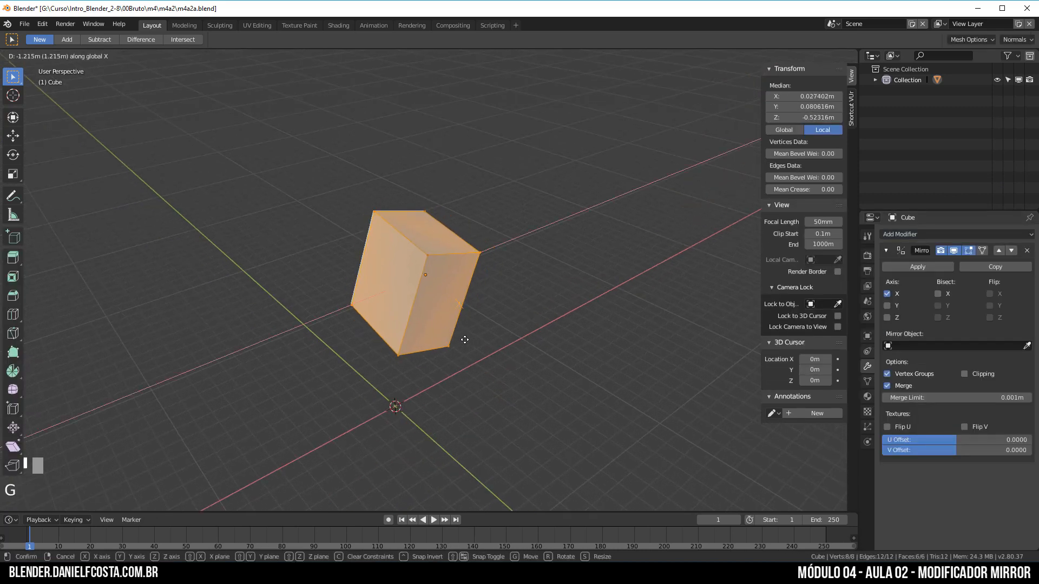
{"action": "left_click", "coordinate": [476, 365]}
{"action": "middle_click_drag", "start_coordinate": [477, 365], "coordinate": [504, 286]}
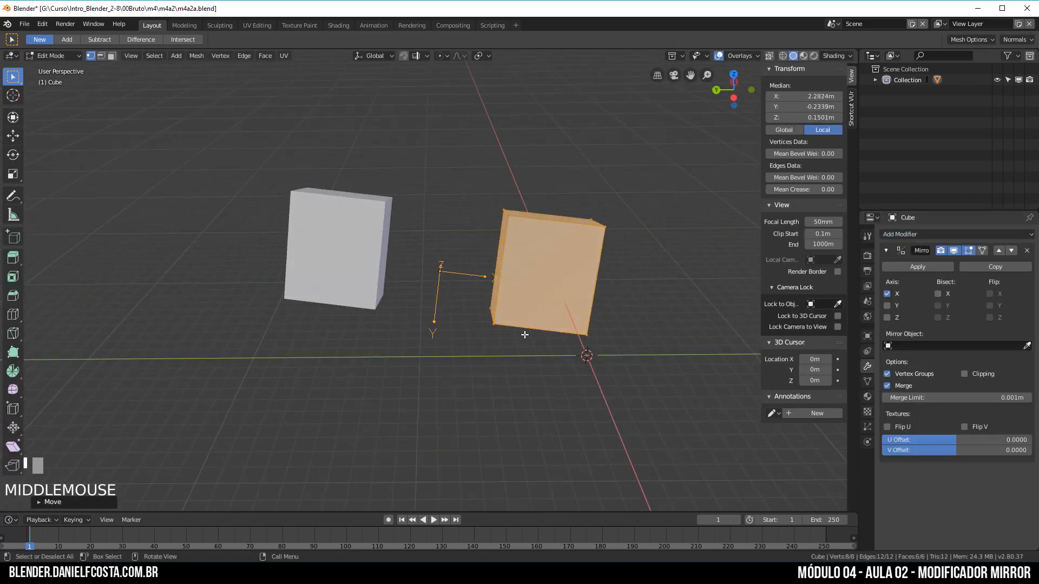
{"action": "key", "text": "Tab"}
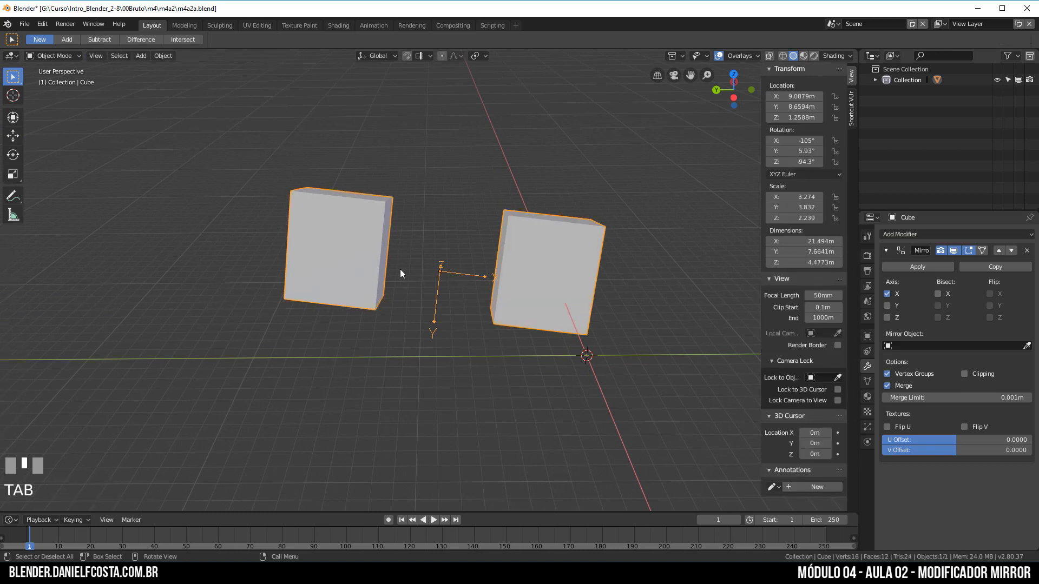
{"action": "middle_click_drag", "start_coordinate": [591, 294], "coordinate": [461, 290]}
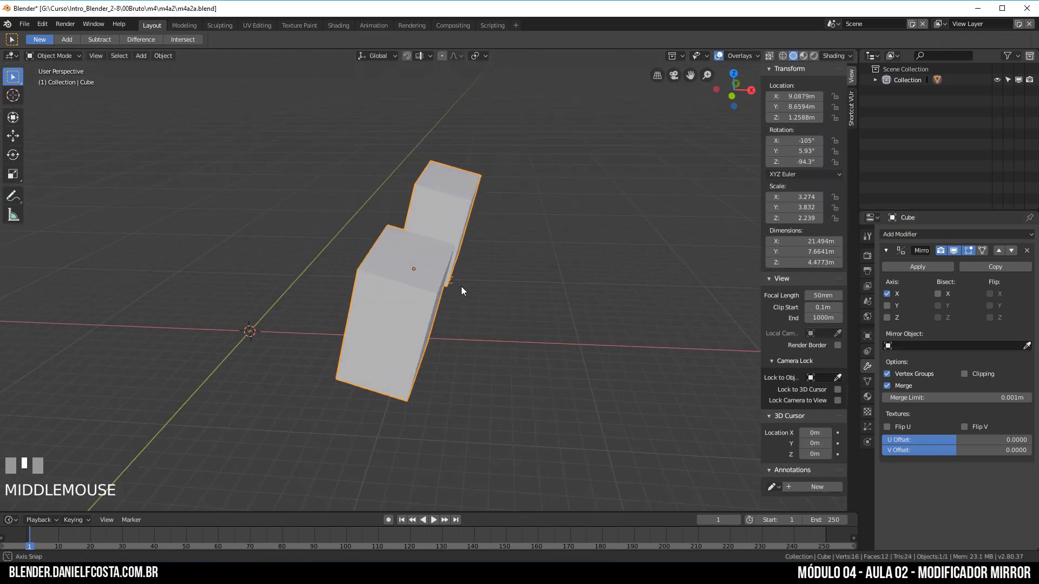
{"action": "scroll", "coordinate": [461, 294], "scroll_direction": "up", "scroll_amount": 1}
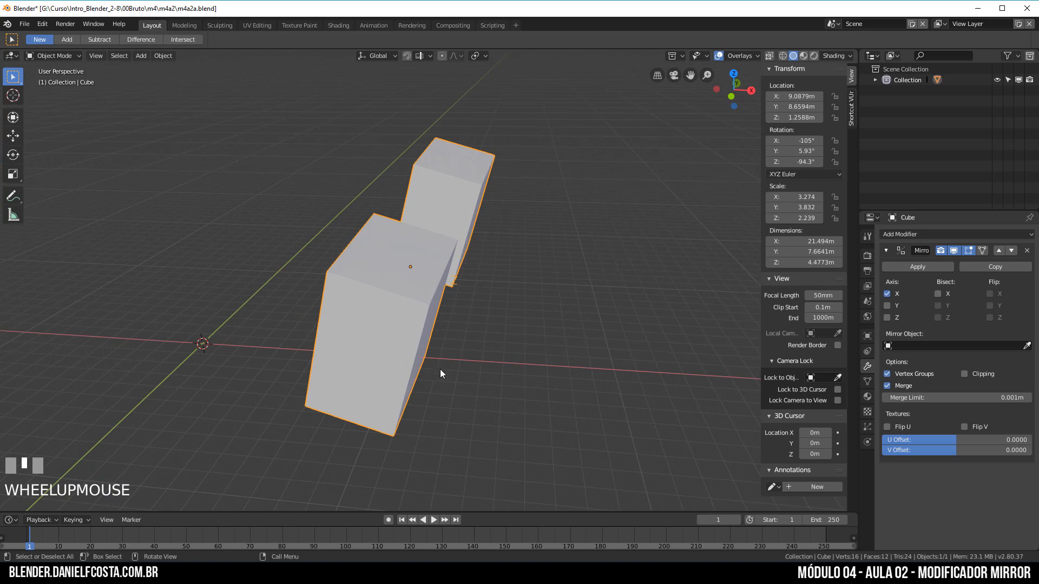
Step: Save the file and apply the cube's rotation
{"action": "key", "text": "shift+a"}
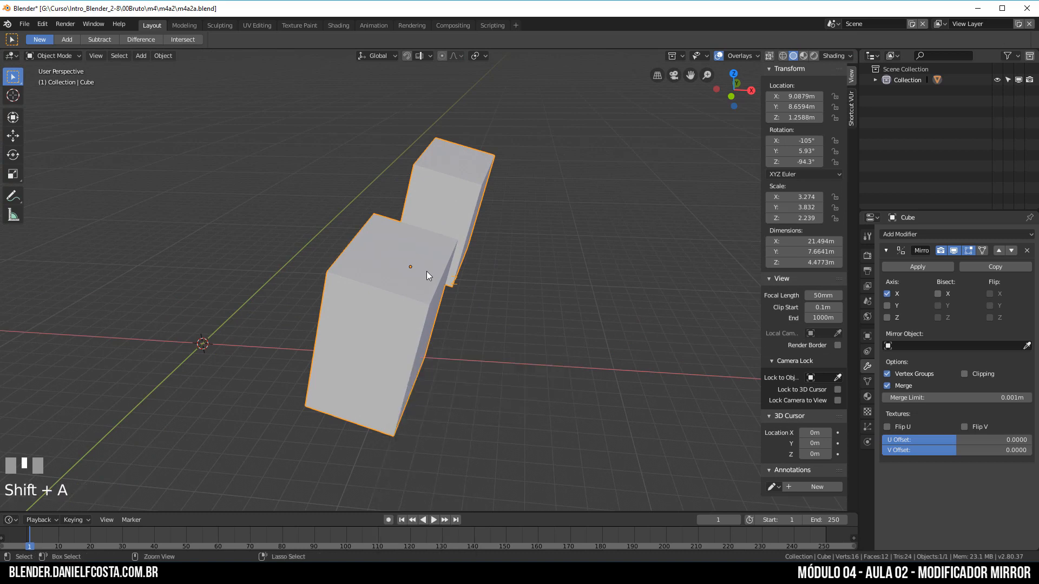
{"action": "key", "text": "ctrl+s"}
{"action": "key", "text": "ctrl+a"}
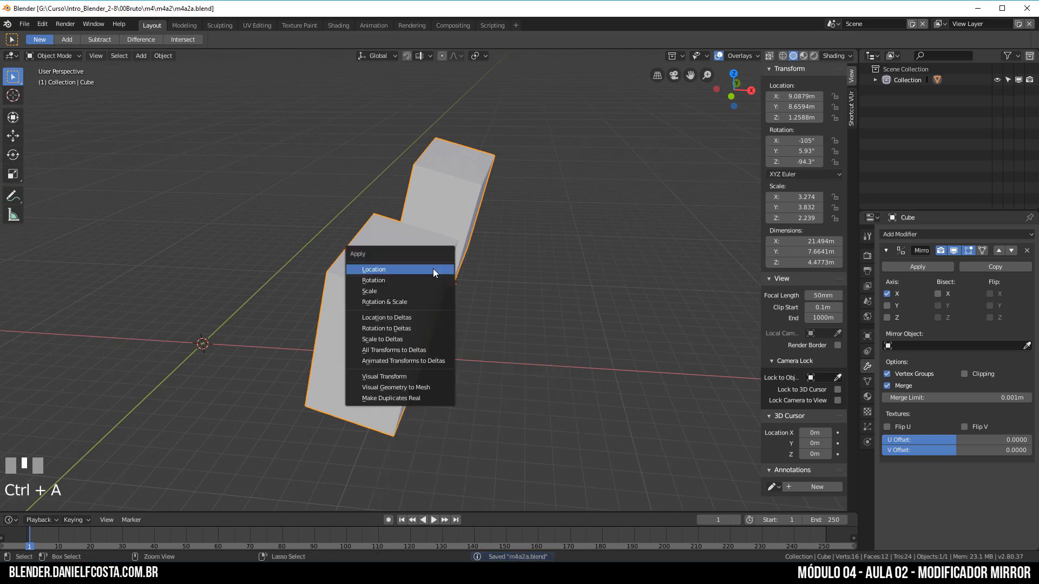
{"action": "left_click", "coordinate": [388, 279]}
Step: Move the whole mesh along X in Edit Mode to a local median X of about 2.35 m and inspect the mirrored copy
{"action": "key", "text": "Tab"}
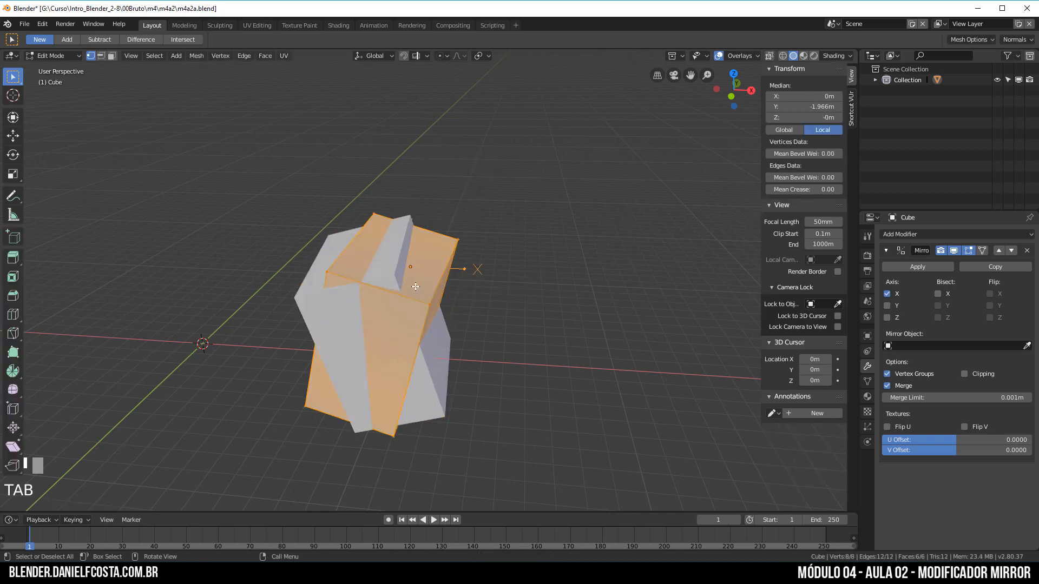
{"action": "key", "text": "g"}
{"action": "left_click", "coordinate": [506, 274]}
{"action": "middle_click_drag", "start_coordinate": [505, 274], "coordinate": [529, 189]}
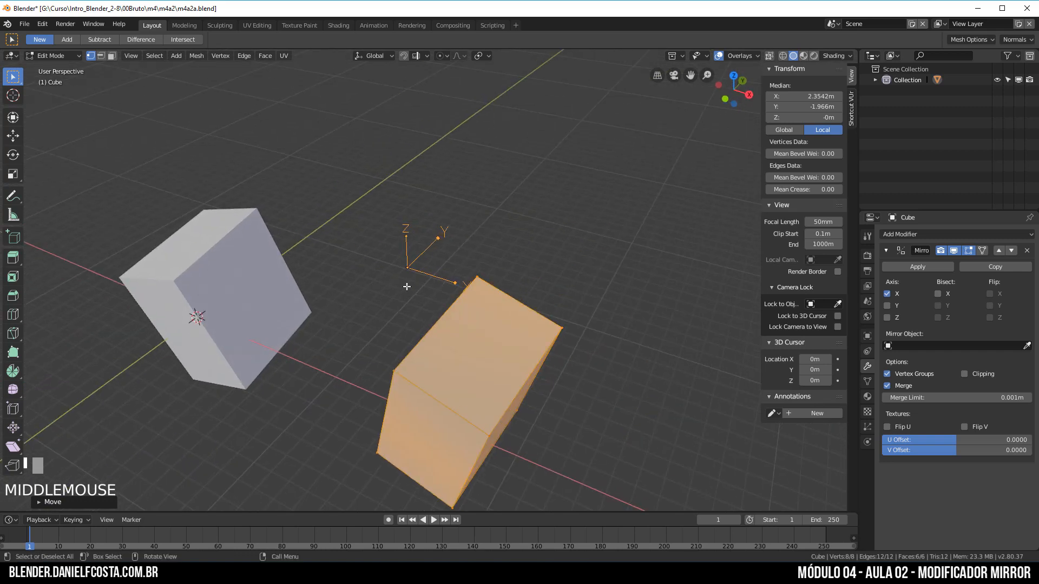
{"action": "middle_click_drag", "start_coordinate": [407, 286], "coordinate": [400, 139]}
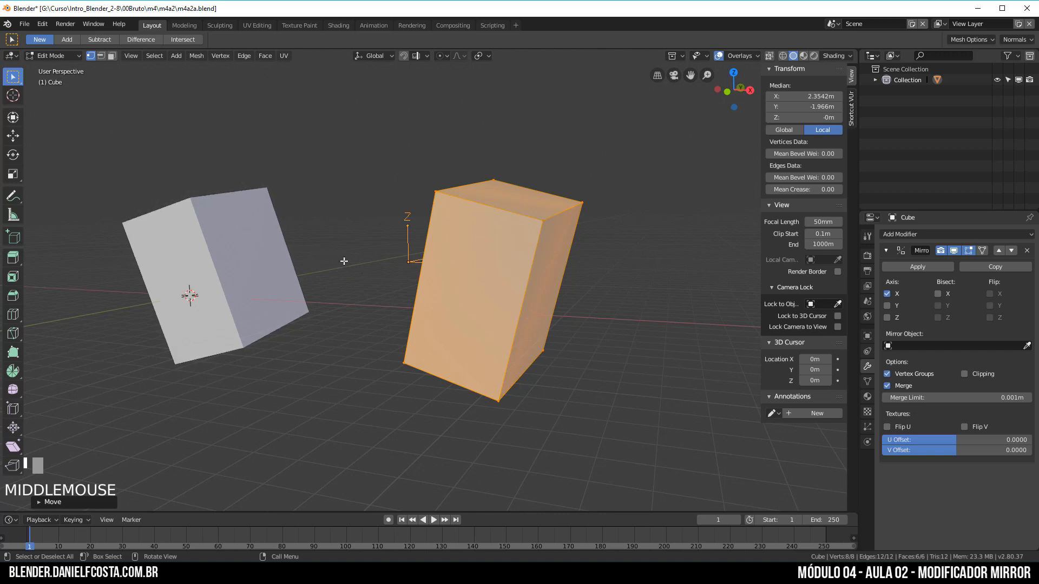
Step: Delete the existing mirrored cube and add a new mesh cube at the world origin
{"action": "middle_click_drag", "start_coordinate": [403, 240], "coordinate": [370, 283]}
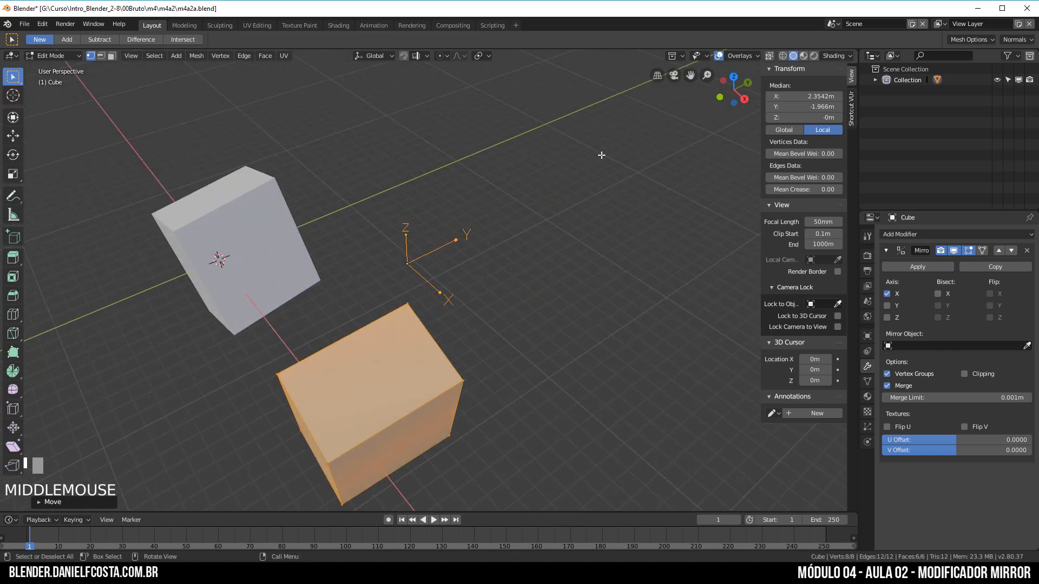
{"action": "middle_click_drag", "start_coordinate": [377, 380], "coordinate": [413, 383]}
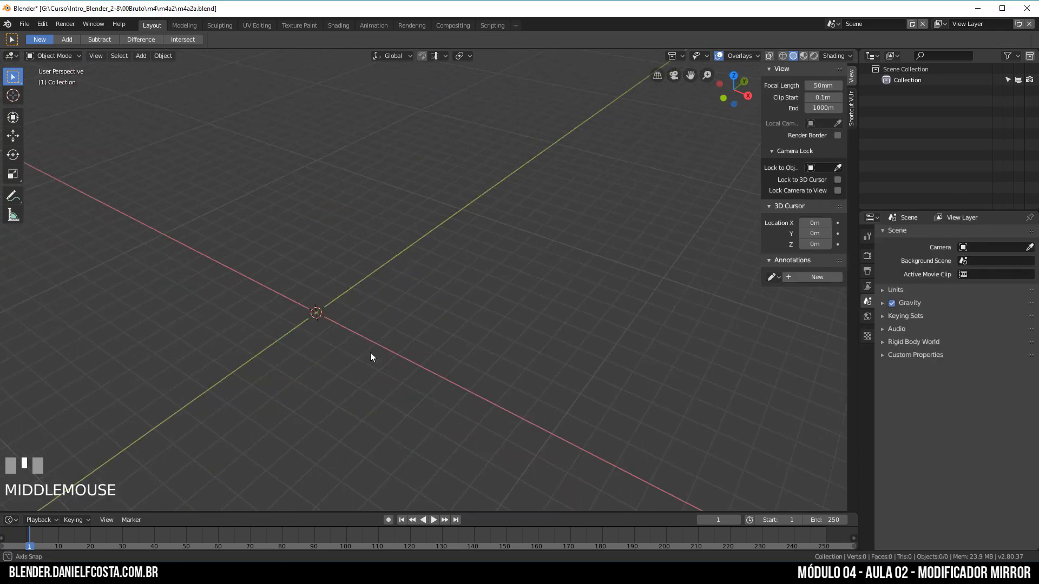
{"action": "middle_click_drag", "start_coordinate": [370, 352], "coordinate": [404, 352]}
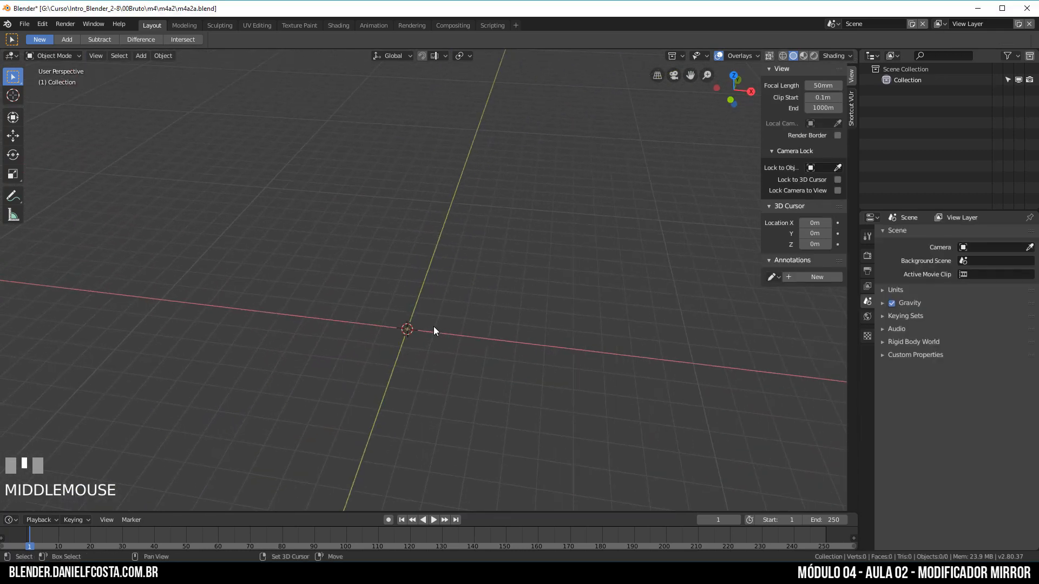
{"action": "key", "text": "shift+a"}
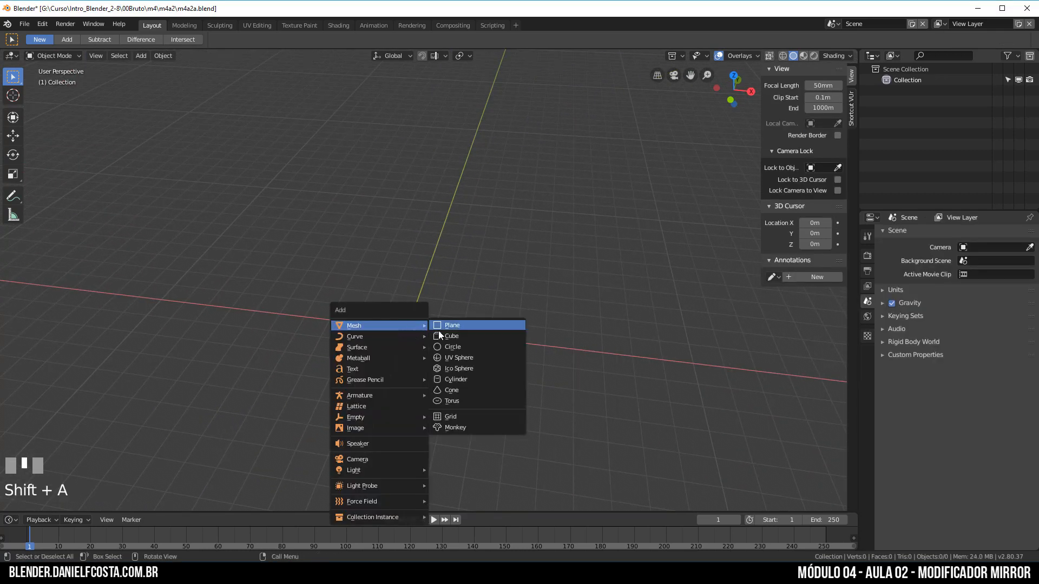
{"action": "left_click", "coordinate": [456, 340]}
{"action": "scroll", "coordinate": [379, 338], "scroll_direction": "up", "scroll_amount": 2}
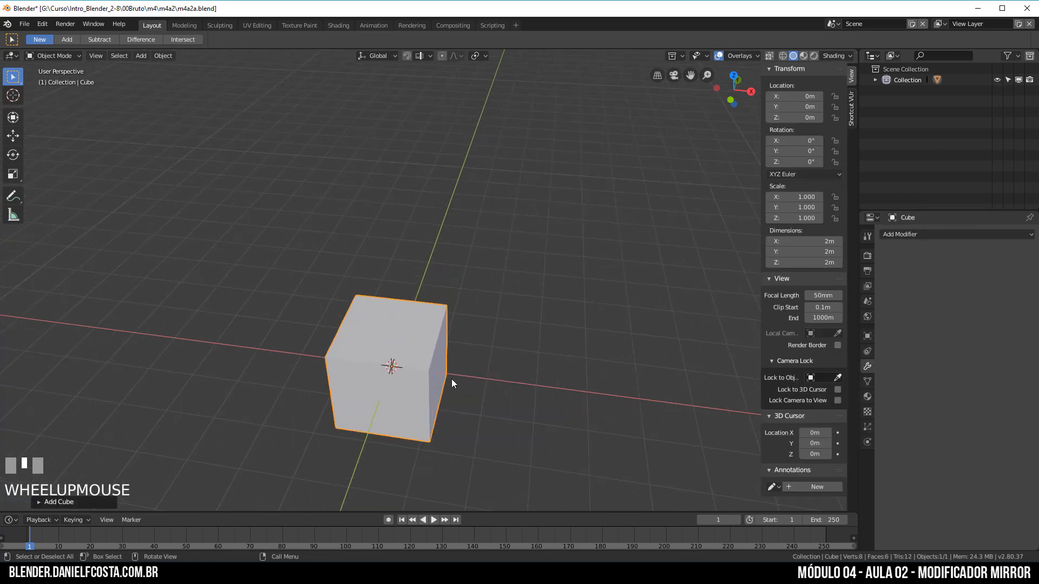
{"action": "scroll", "coordinate": [443, 390], "scroll_direction": "down", "scroll_amount": 2}
Step: Examine how the new cube is centred on the world origin in the front and perspective views
{"action": "key", "text": "g"}
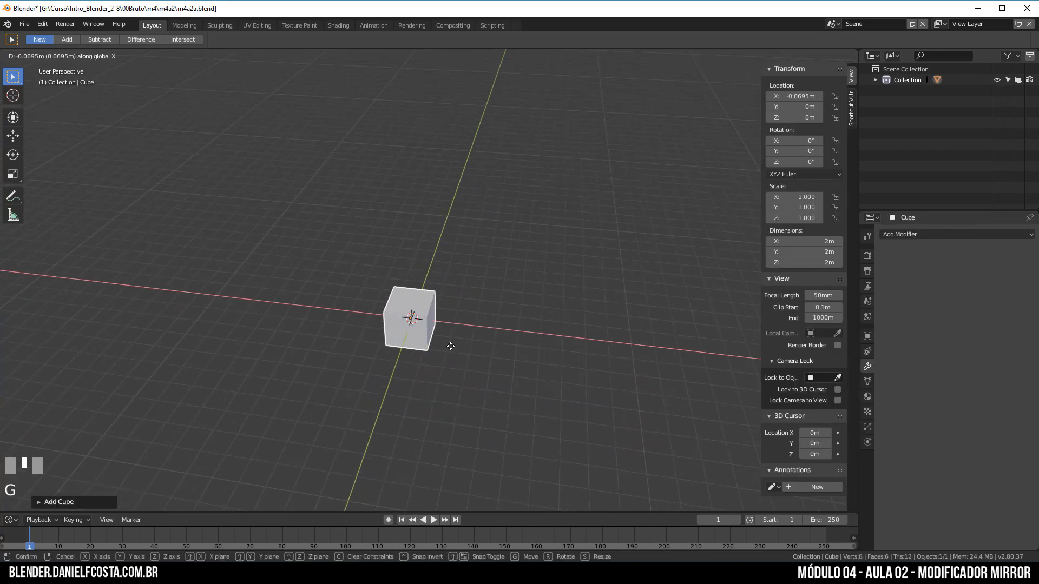
{"action": "key", "text": "Escape"}
{"action": "key", "text": "KP_3"}
{"action": "key", "text": "KP_1"}
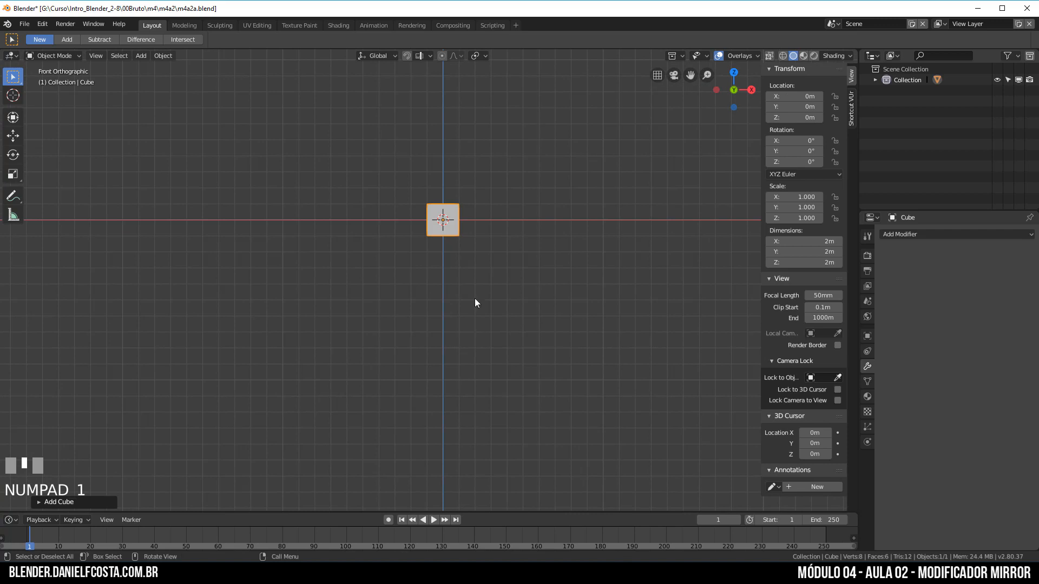
{"action": "middle_click_drag", "start_coordinate": [475, 301], "coordinate": [448, 355]}
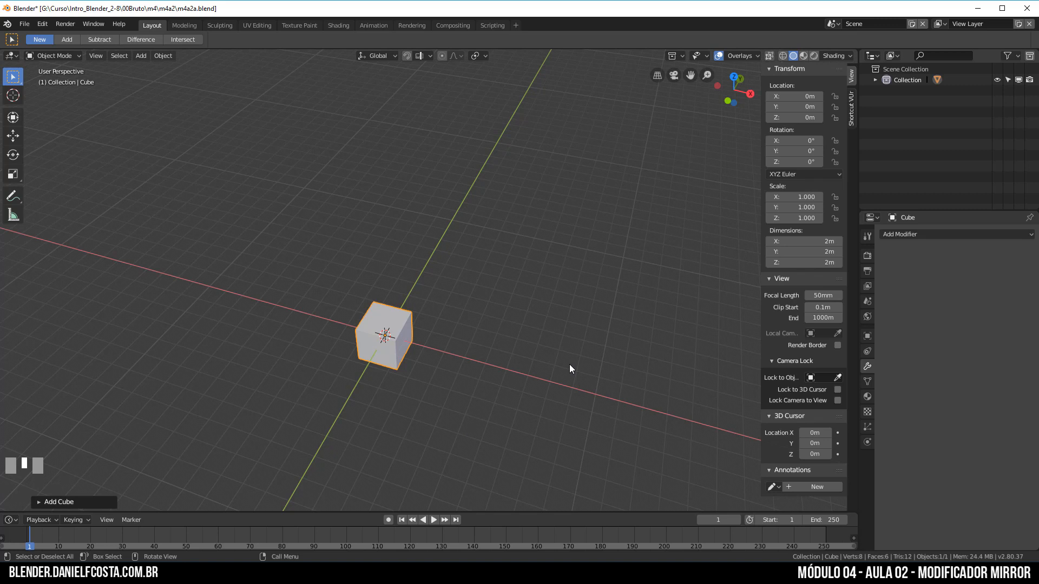
{"action": "scroll", "coordinate": [437, 379], "scroll_direction": "up", "scroll_amount": 1}
{"action": "middle_click_drag", "start_coordinate": [453, 376], "coordinate": [468, 356]}
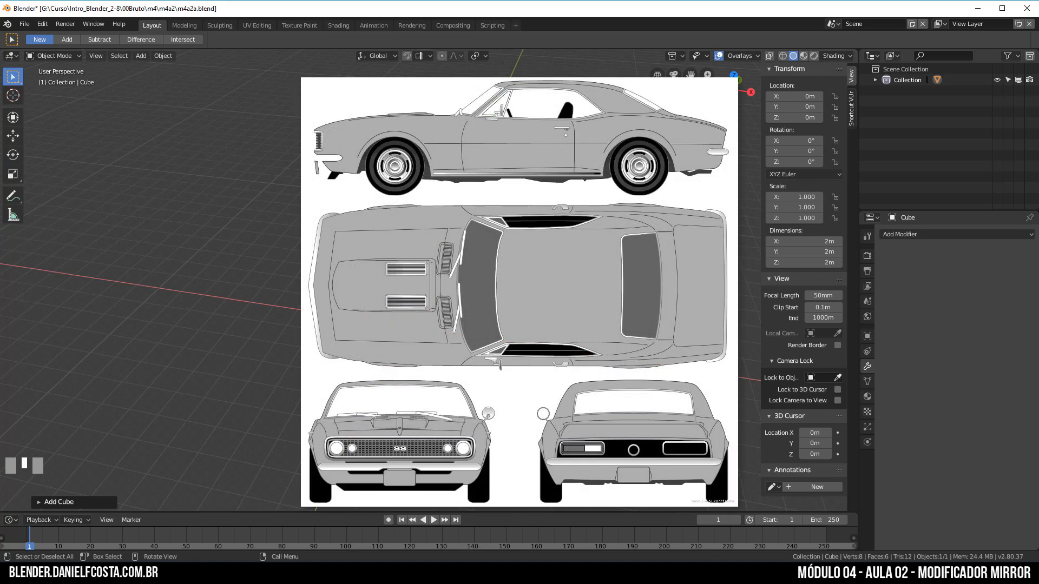
Step: Move the cube along X in Object Mode to a location of about 0.19 m
{"action": "scroll", "coordinate": [151, 292], "scroll_direction": "up", "scroll_amount": 1}
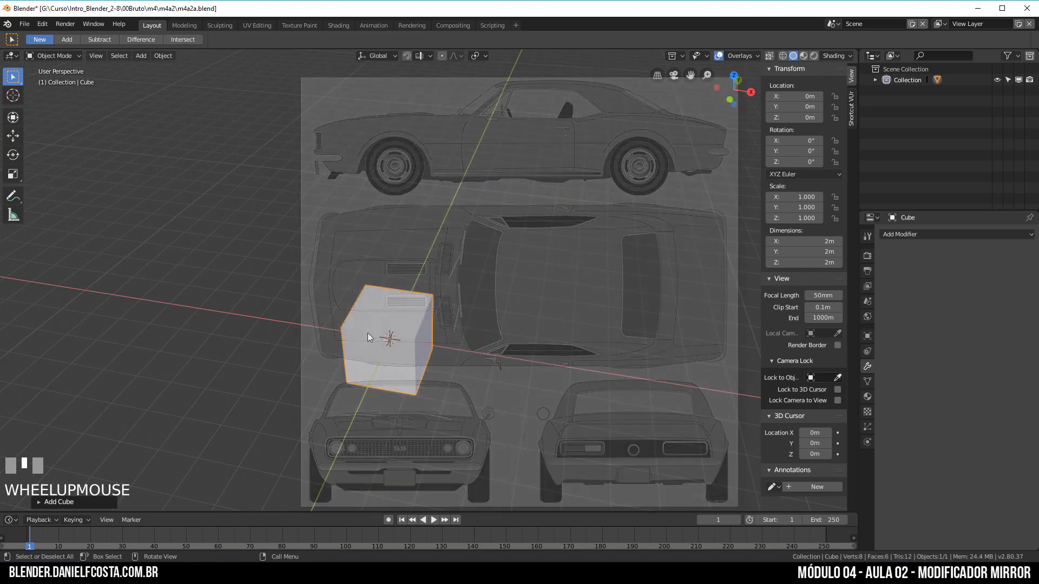
{"action": "middle_click_drag", "start_coordinate": [367, 332], "coordinate": [433, 354]}
{"action": "scroll", "coordinate": [446, 323], "scroll_direction": "up", "scroll_amount": 2}
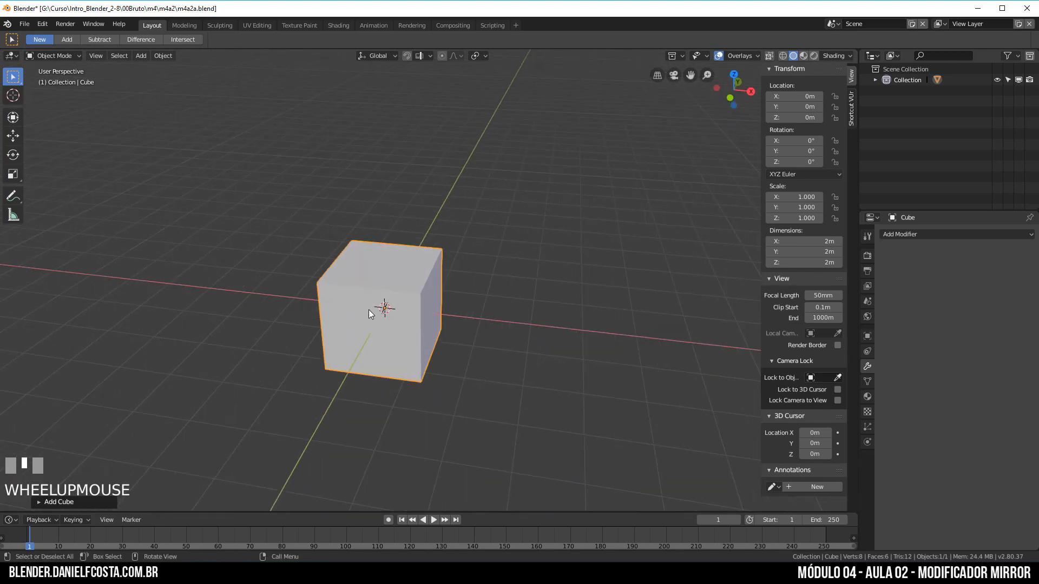
{"action": "key", "text": "g"}
{"action": "key", "text": "x"}
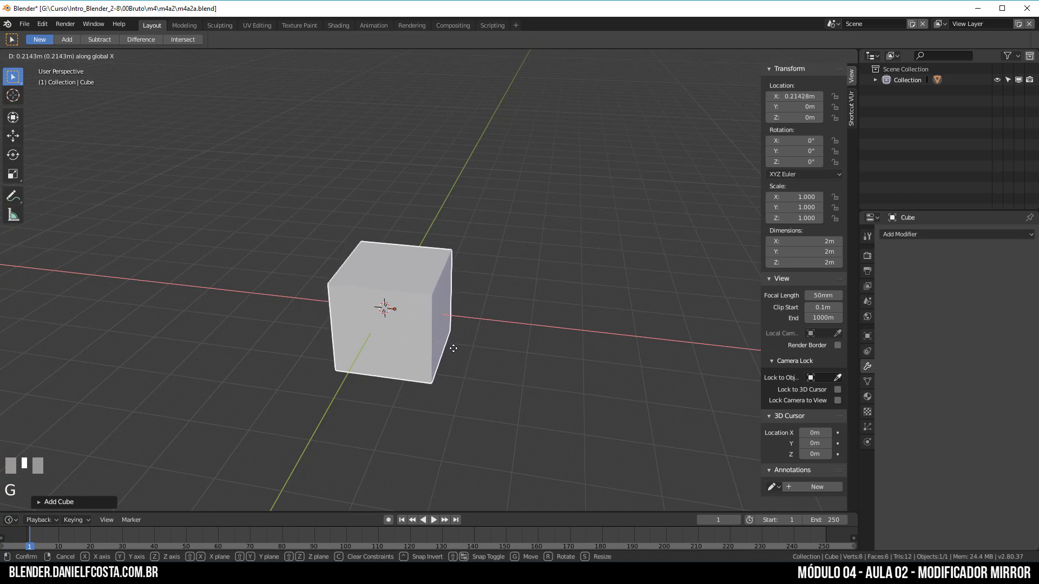
{"action": "left_click", "coordinate": [451, 350]}
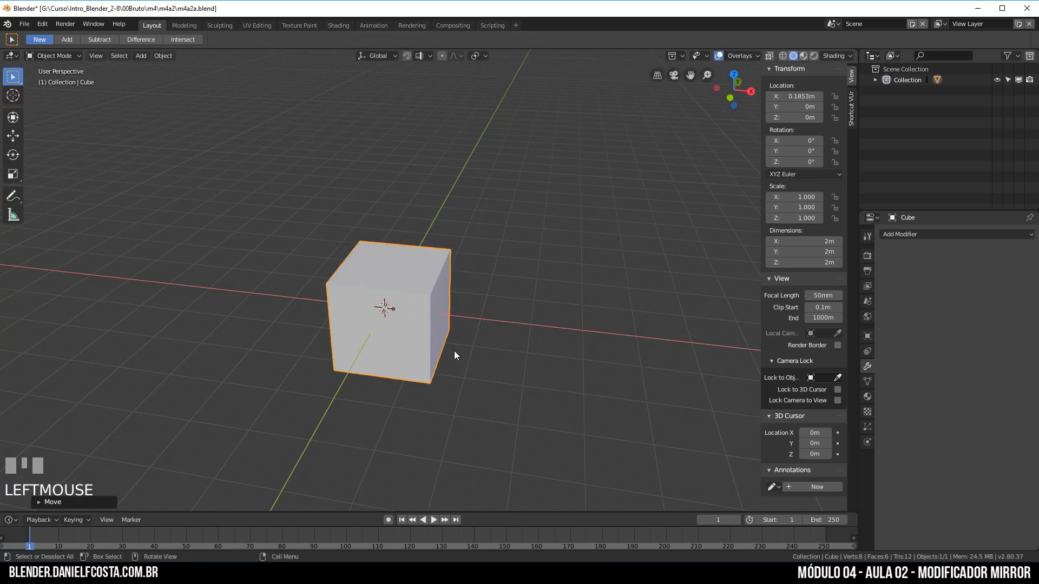
Step: Enter Edit Mode in the front view and add a Mirror modifier to the offset cube
{"action": "middle_click_drag", "start_coordinate": [481, 226], "coordinate": [534, 198]}
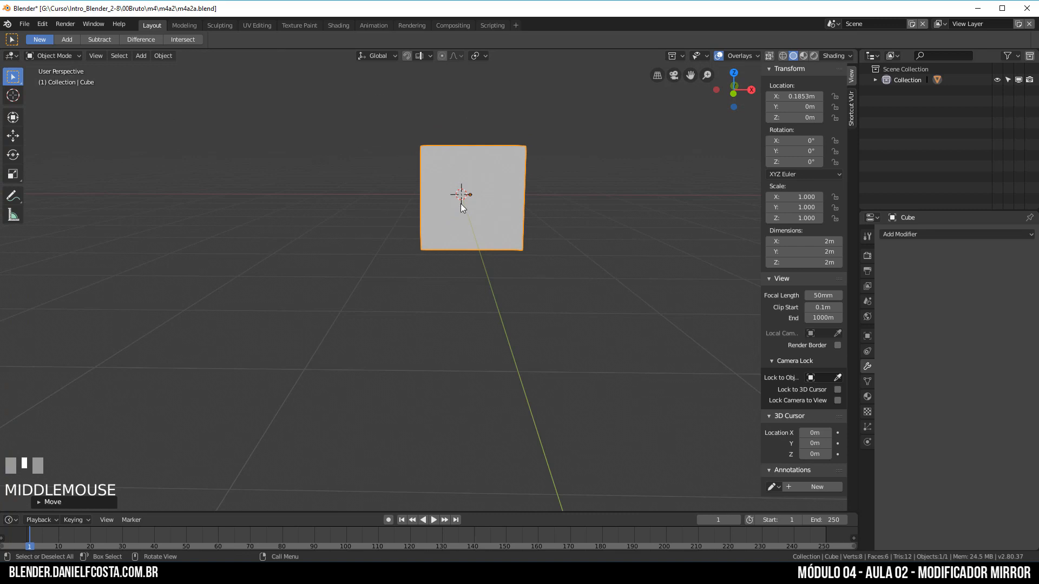
{"action": "key", "text": "KP_1"}
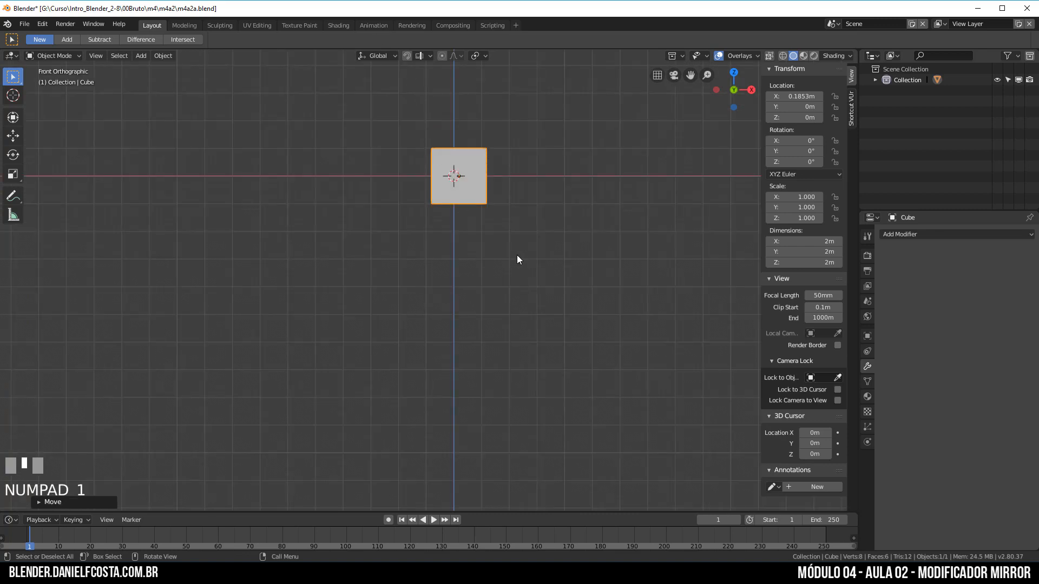
{"action": "key", "text": "Tab"}
{"action": "left_click", "coordinate": [931, 234]}
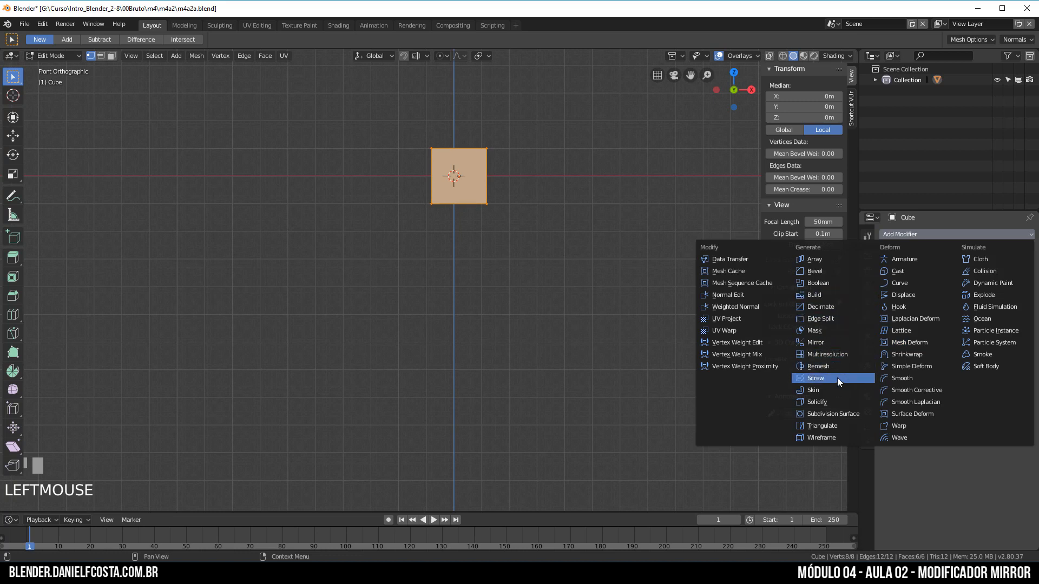
{"action": "left_click", "coordinate": [823, 343]}
Step: Move the whole mesh along X to a local median of about 1.43 m, separating it from its mirrored copy
{"action": "middle_click_drag", "start_coordinate": [487, 270], "coordinate": [390, 325], "text": "shift"}
{"action": "key", "text": "g"}
{"action": "key", "text": "x"}
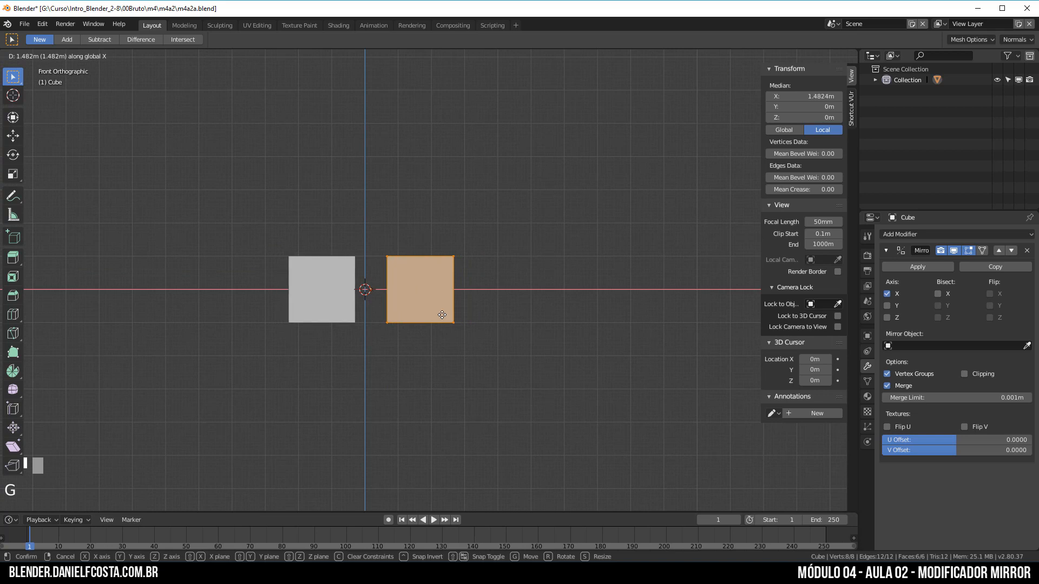
{"action": "left_click", "coordinate": [443, 309]}
{"action": "key", "text": "Tab"}
{"action": "key", "text": "Tab"}
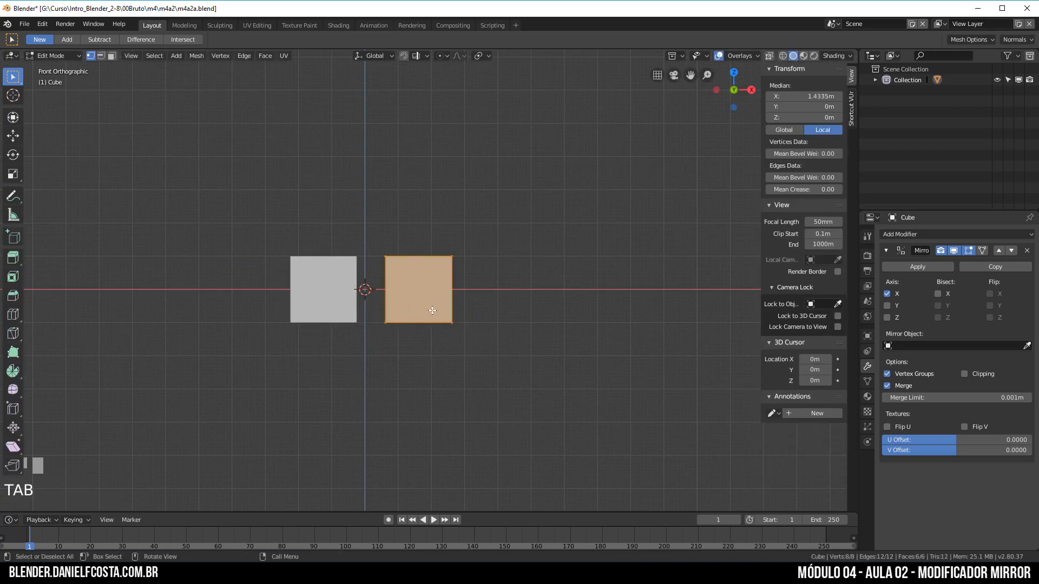
Step: Move the mesh along X to a local median of about 0.98 m, bringing both halves together, and return to Object Mode
{"action": "key", "text": "g"}
{"action": "key", "text": "x"}
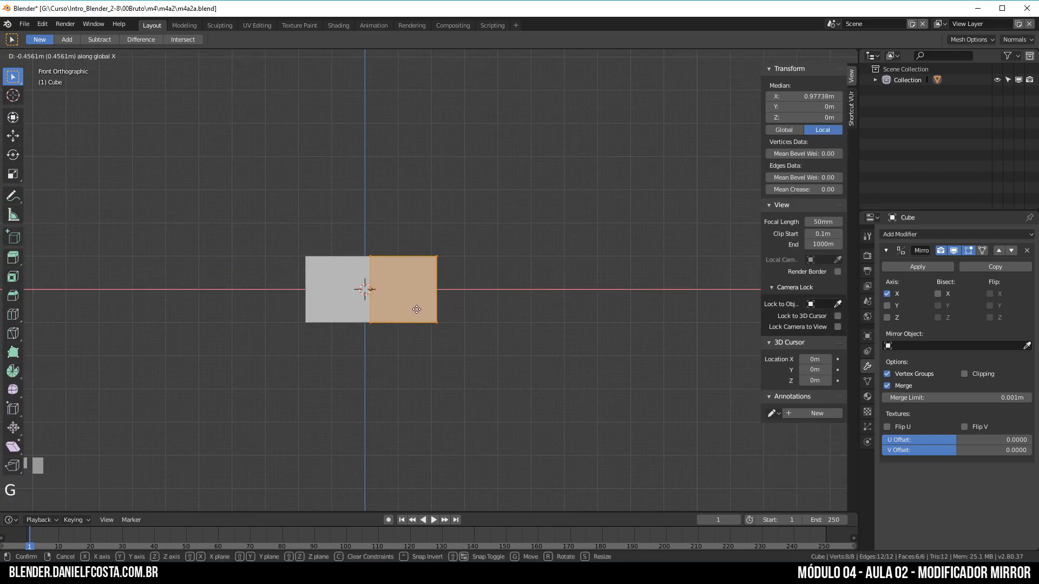
{"action": "left_click", "coordinate": [418, 308]}
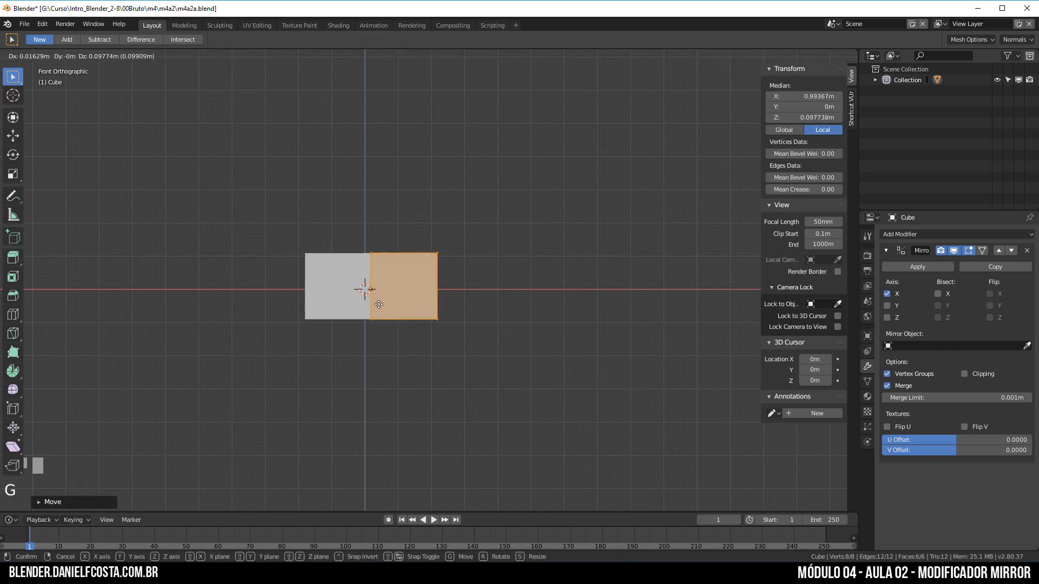
{"action": "key", "text": "Tab"}
{"action": "middle_click_drag", "start_coordinate": [407, 309], "coordinate": [392, 339]}
{"action": "scroll", "coordinate": [372, 372], "scroll_direction": "down", "scroll_amount": 4}
Step: Move the mirrored object along X to a location of about 0.96 m and inspect its origin and halves in Edit Mode
{"action": "key", "text": "g"}
{"action": "key", "text": "x"}
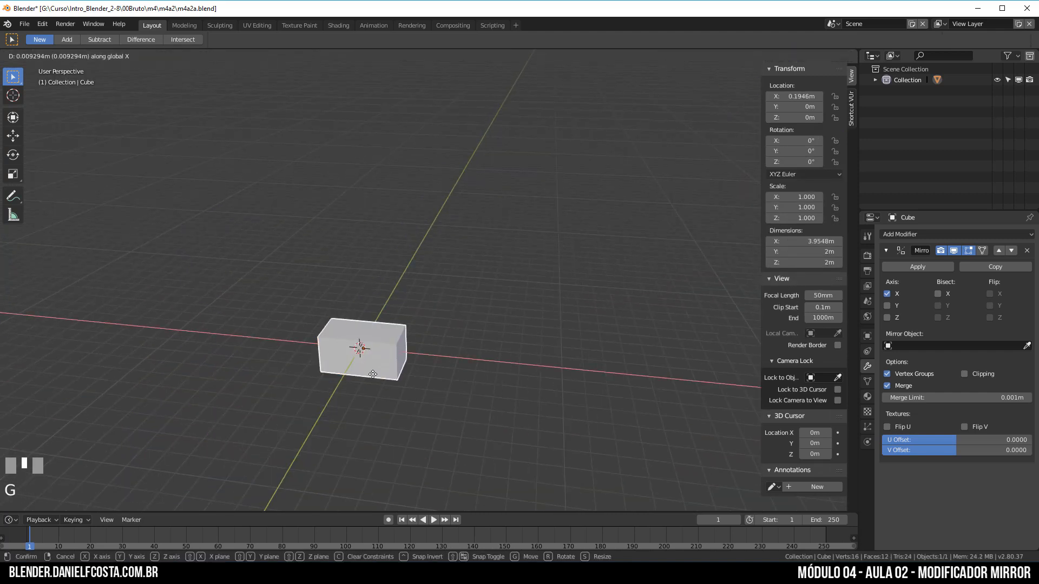
{"action": "left_click", "coordinate": [387, 375]}
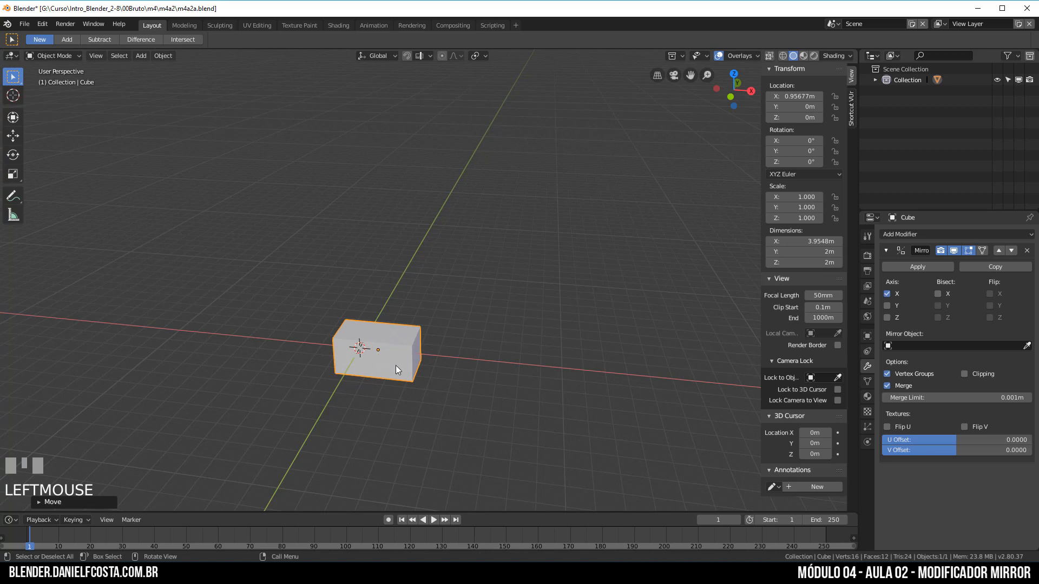
{"action": "key", "text": "Tab"}
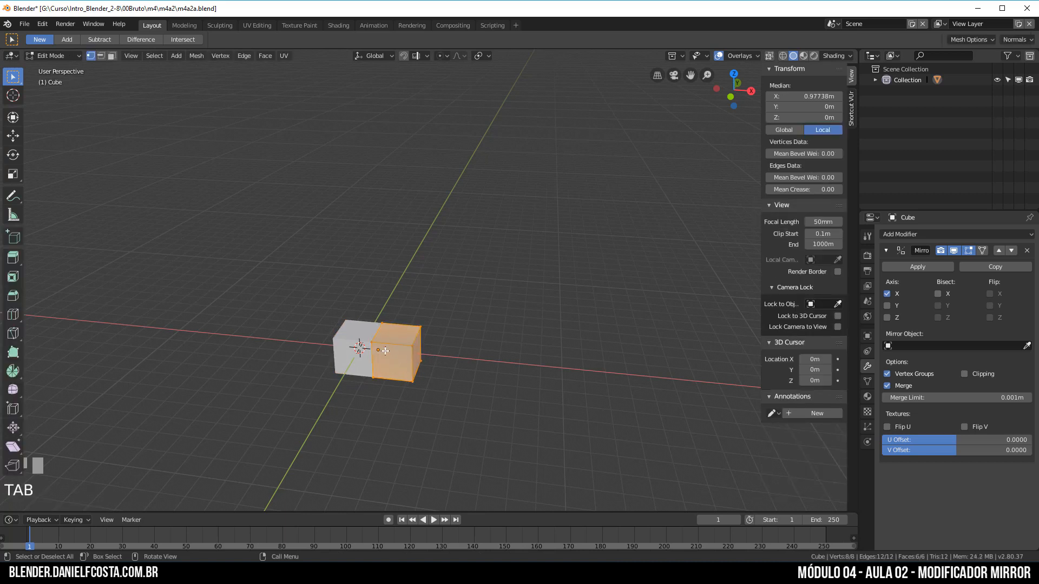
{"action": "key", "text": "Tab"}
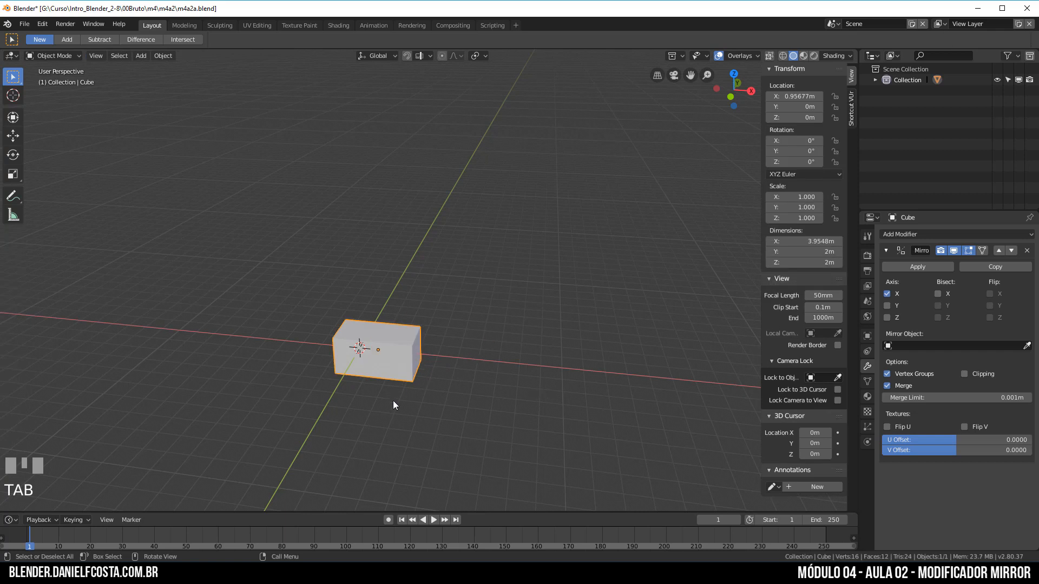
Step: Move the mirrored object back along X to about 0.18 m and select the mesh's upper front vertex at the mirror seam
{"action": "key", "text": "Tab"}
{"action": "key", "text": "Tab"}
{"action": "key", "text": "Tab"}
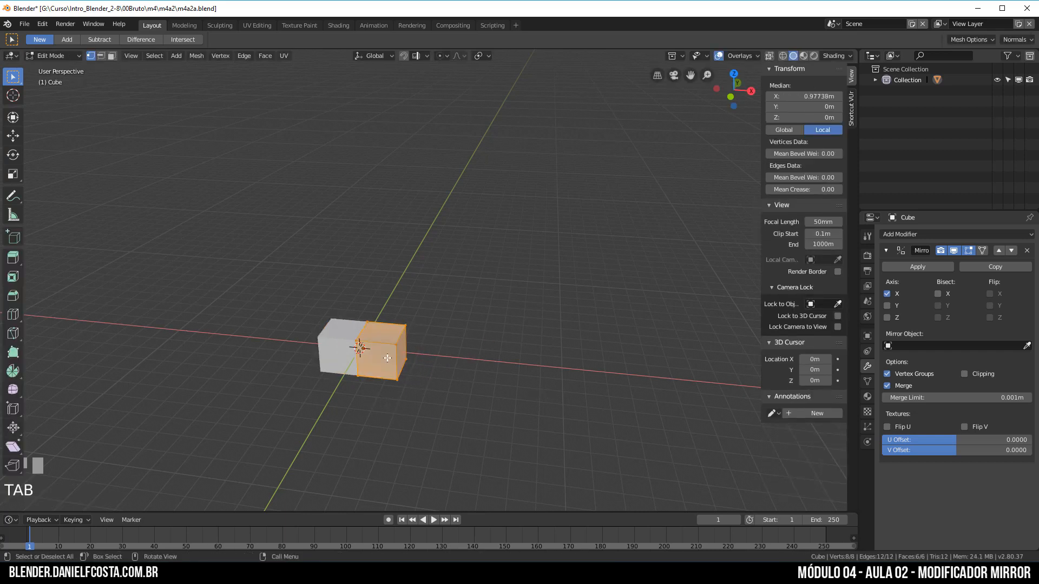
{"action": "left_click", "coordinate": [358, 343]}
{"action": "left_click", "coordinate": [372, 323], "text": "shift"}
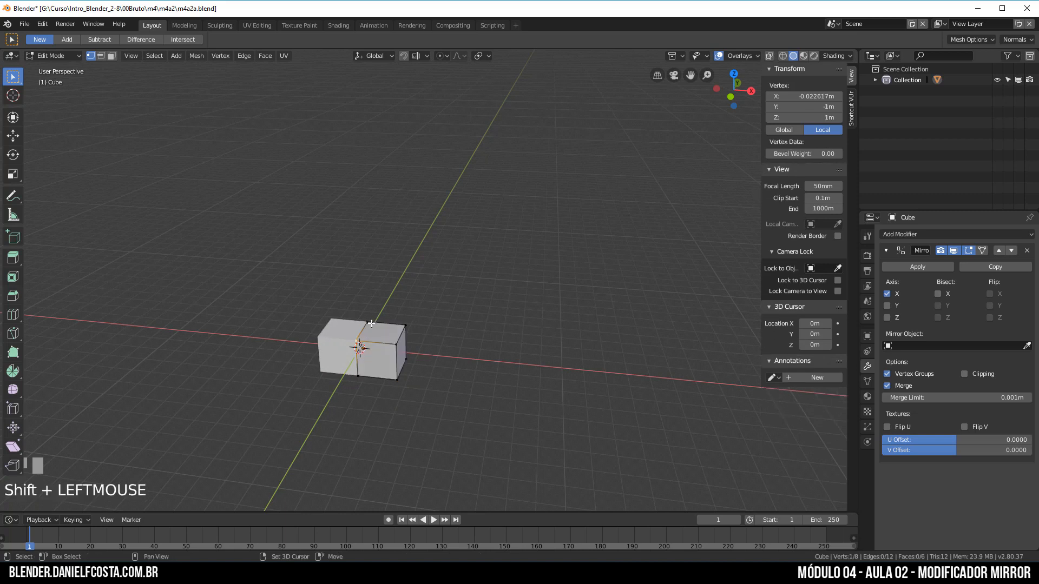
Step: Set the object's origin to the 3D cursor and inspect the spacing between the mirrored halves
{"action": "key", "text": "Tab"}
{"action": "right_click", "coordinate": [375, 350]}
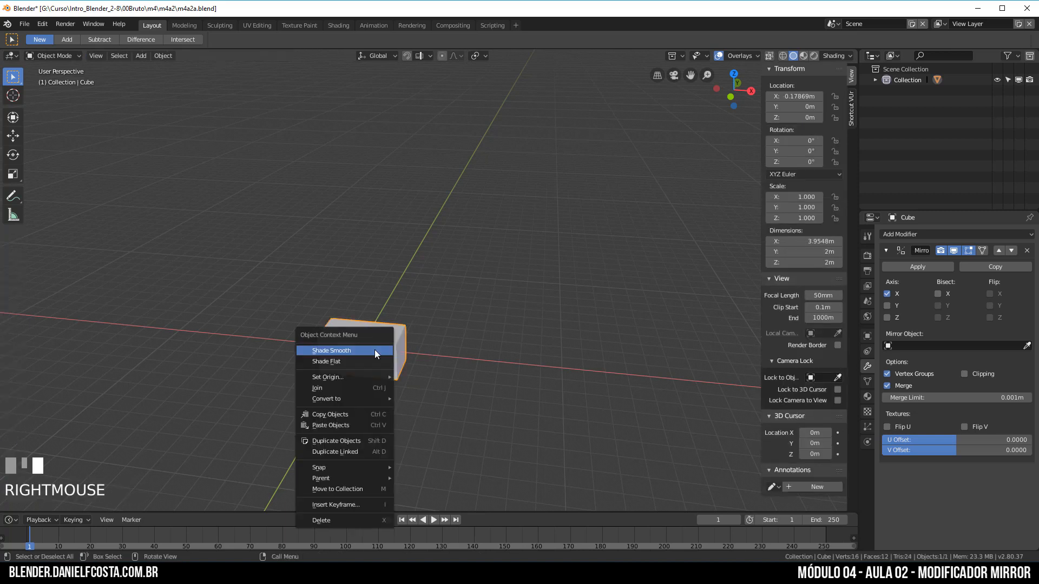
{"action": "mouse_move", "coordinate": [356, 378]}
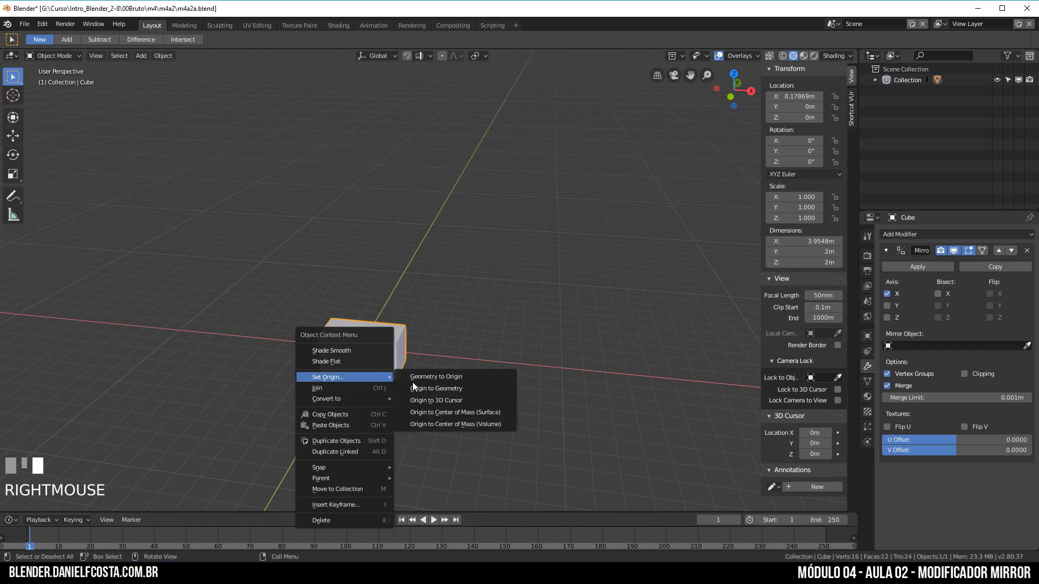
{"action": "left_click", "coordinate": [451, 399]}
{"action": "scroll", "coordinate": [348, 368], "scroll_direction": "up", "scroll_amount": 3}
{"action": "mouse_move", "coordinate": [348, 368]}
{"action": "middle_mouse_down"}
{"action": "mouse_move", "coordinate": [340, 381]}
{"action": "mouse_move", "coordinate": [354, 362]}
{"action": "middle_mouse_up"}
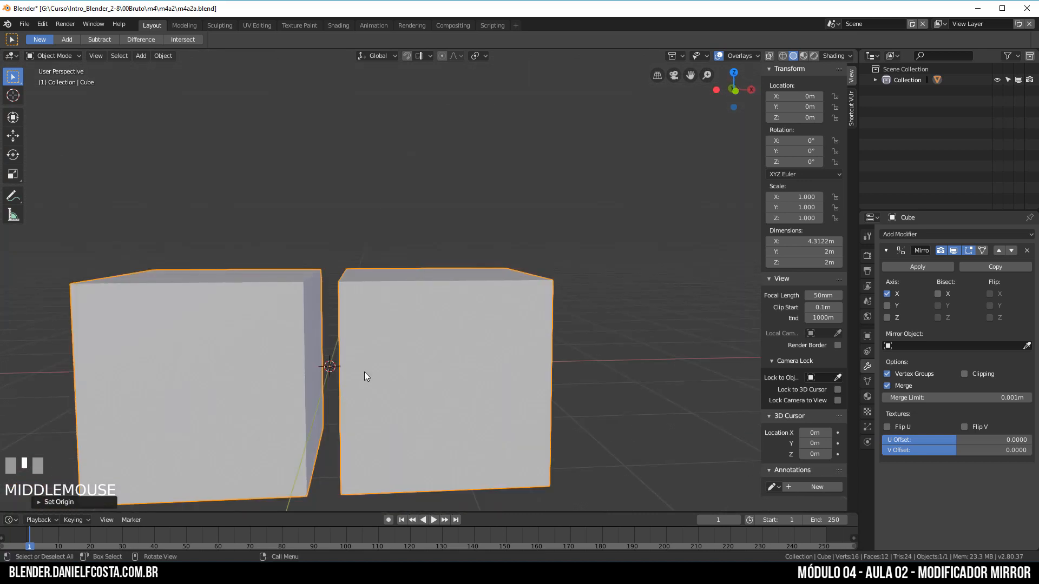
{"action": "scroll", "coordinate": [366, 374], "scroll_direction": "down", "scroll_amount": 2}
Step: Move the whole mesh along X in Edit Mode to a local median of about 1.37 m
{"action": "key", "text": "Tab"}
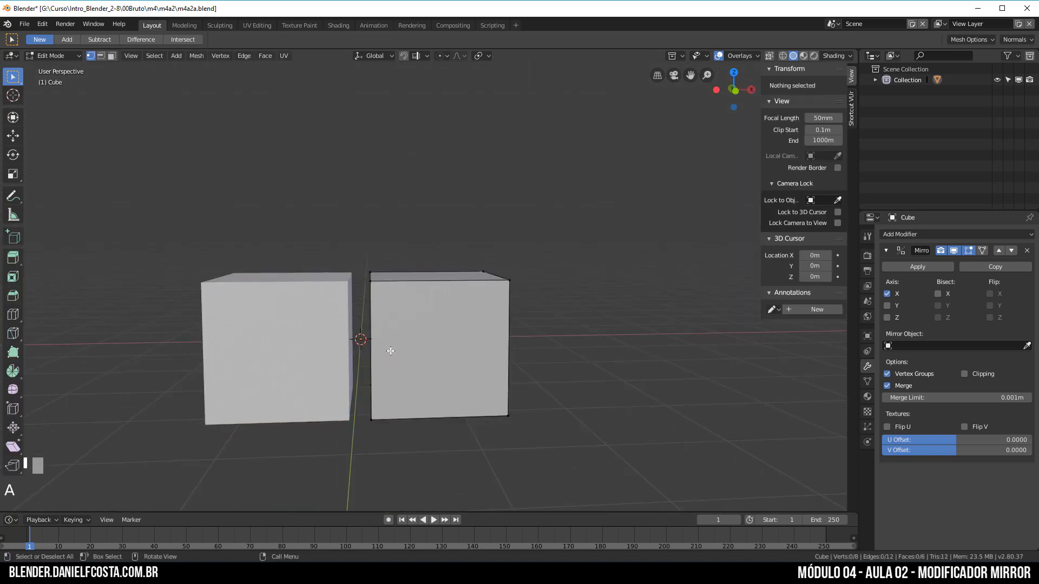
{"action": "key", "text": "a"}
{"action": "key", "text": "g"}
{"action": "key", "text": "x"}
{"action": "left_click", "coordinate": [463, 360]}
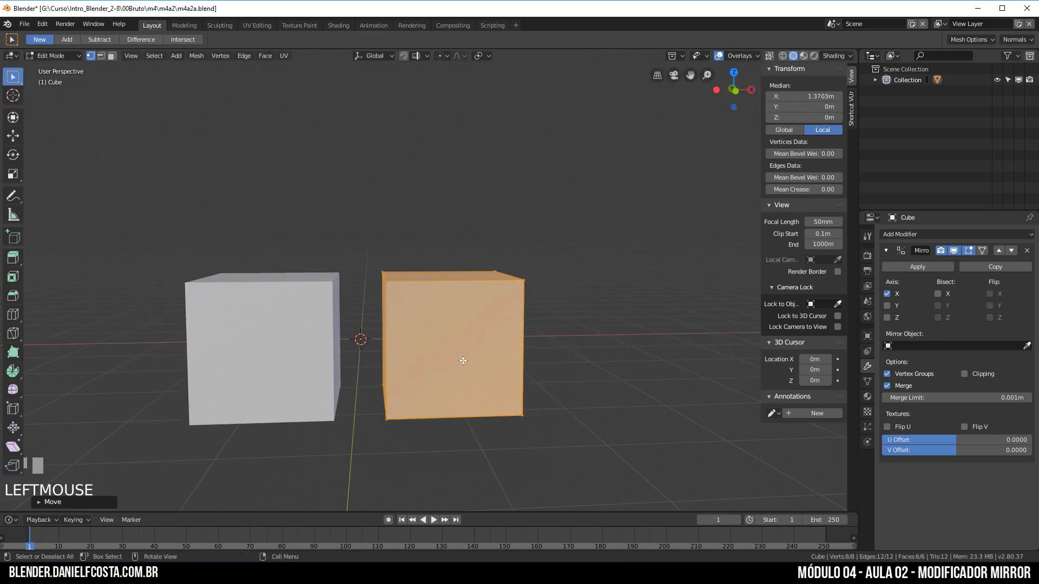
{"action": "middle_click_drag", "start_coordinate": [463, 360], "coordinate": [448, 383]}
{"action": "scroll", "coordinate": [439, 387], "scroll_direction": "down", "scroll_amount": 2}
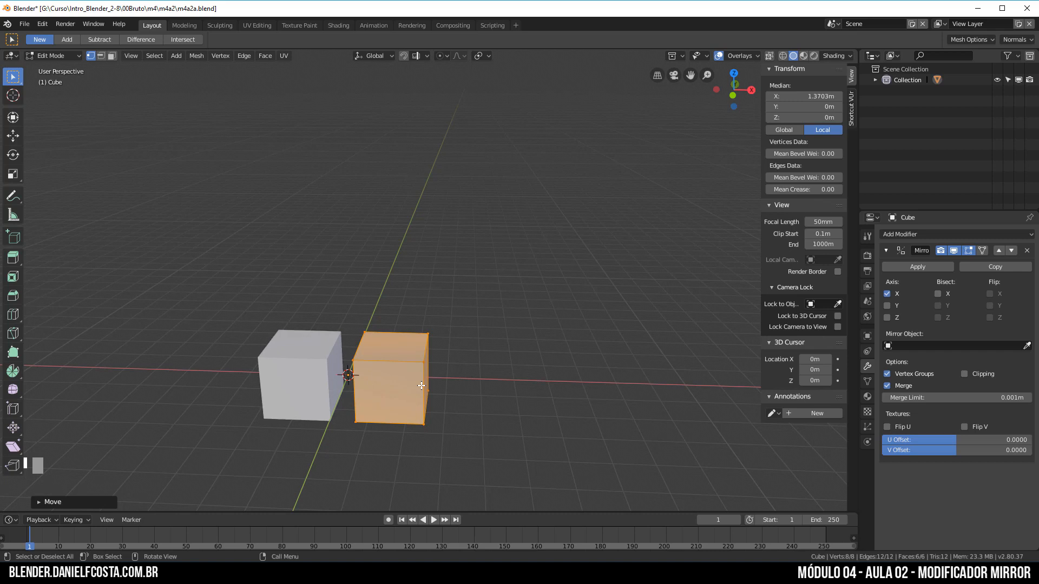
Step: Return to Object Mode and enable the cube's Axis display in the viewport
{"action": "key", "text": "Tab"}
{"action": "left_click", "coordinate": [867, 336]}
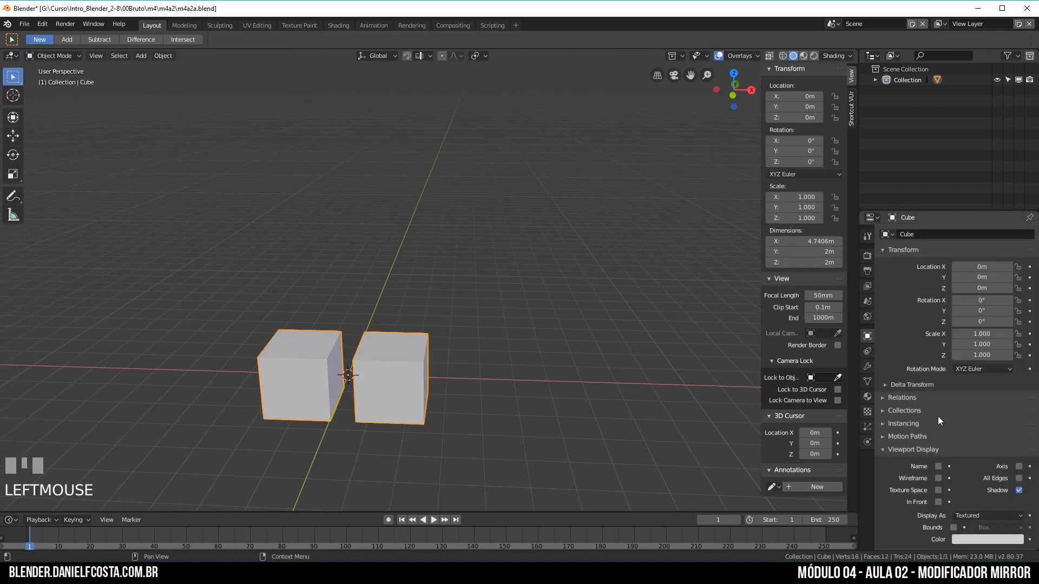
{"action": "left_click", "coordinate": [1019, 466]}
Step: Rotate the mirrored cube freely with the trackball rotation to about X -1.8°, Y 13°, Z 36.9°
{"action": "key", "text": "g"}
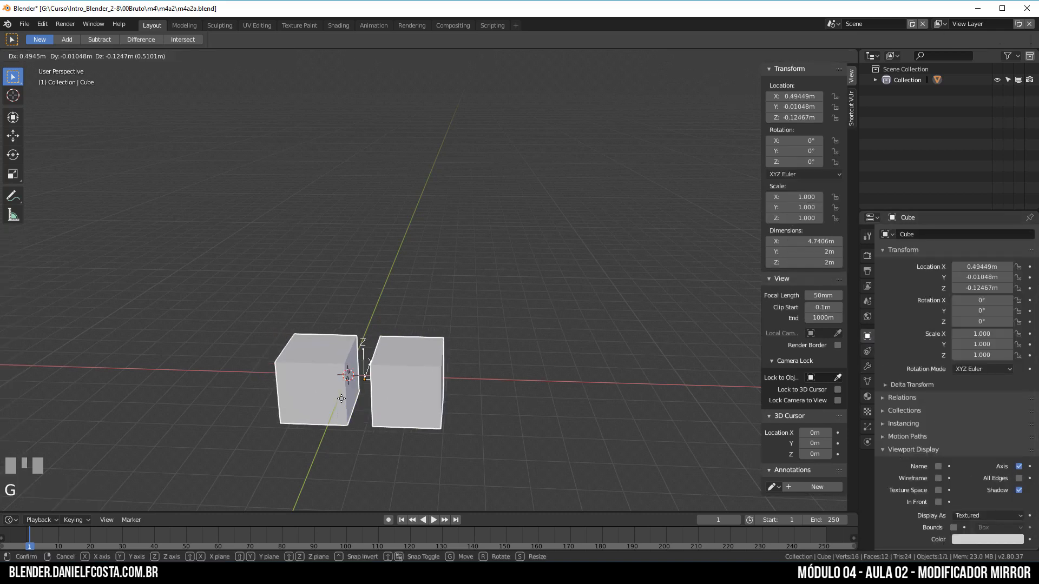
{"action": "key", "text": "Escape"}
{"action": "key", "text": "r"}
{"action": "key", "text": "r"}
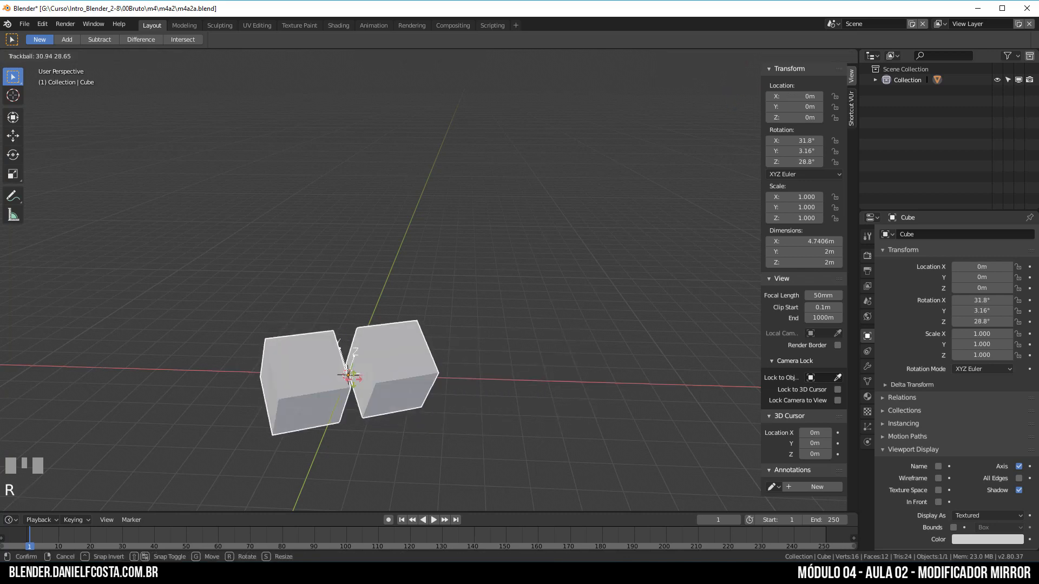
{"action": "left_click", "coordinate": [366, 345]}
Step: Try moving the cube's mesh in Edit Mode to test mirroring along the rotated local axes, and return to Object Mode
{"action": "key", "text": "Tab"}
{"action": "middle_click_drag", "start_coordinate": [447, 371], "coordinate": [366, 368]}
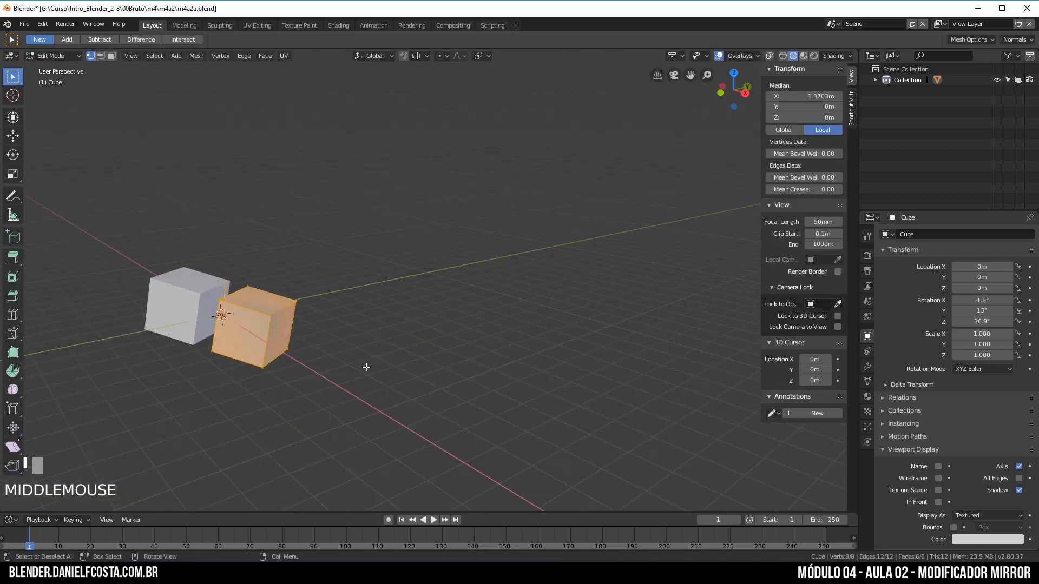
{"action": "key", "text": "g"}
{"action": "key", "text": "Escape"}
{"action": "key", "text": "Tab"}
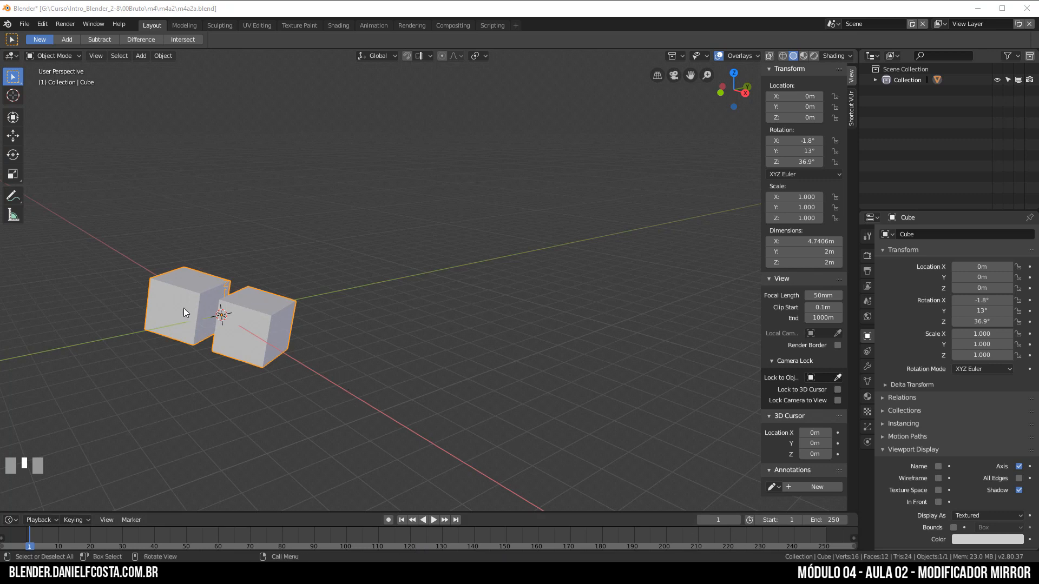
Step: Move the mirrored cube away from the world origin to about X 4.84 m, Y 6.03 m, Z 0.77 m
{"action": "left_click_drag", "start_coordinate": [238, 340], "coordinate": [486, 303]}
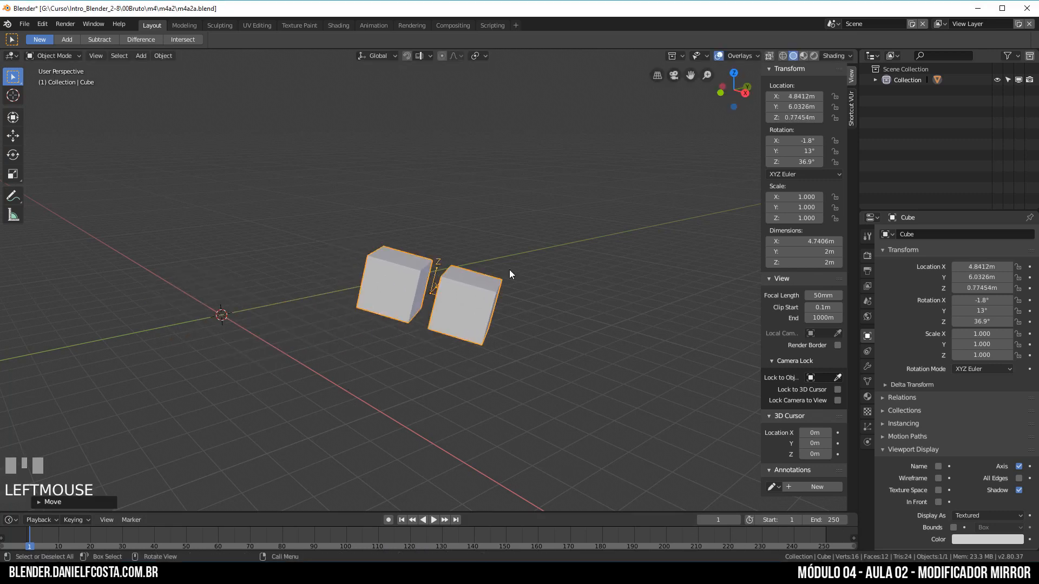
{"action": "key", "text": "Tab"}
{"action": "key", "text": "Tab"}
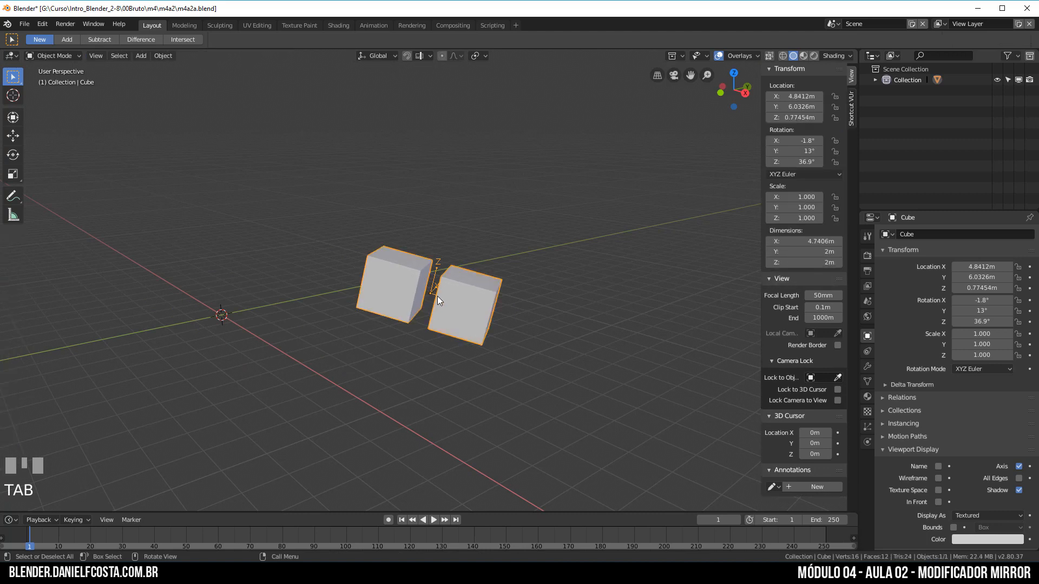
Step: Rotate the mirrored cube with the trackball rotation to about X 0.2°, Y 15.5°, Z 45.7°
{"action": "key", "text": "r"}
{"action": "key", "text": "r"}
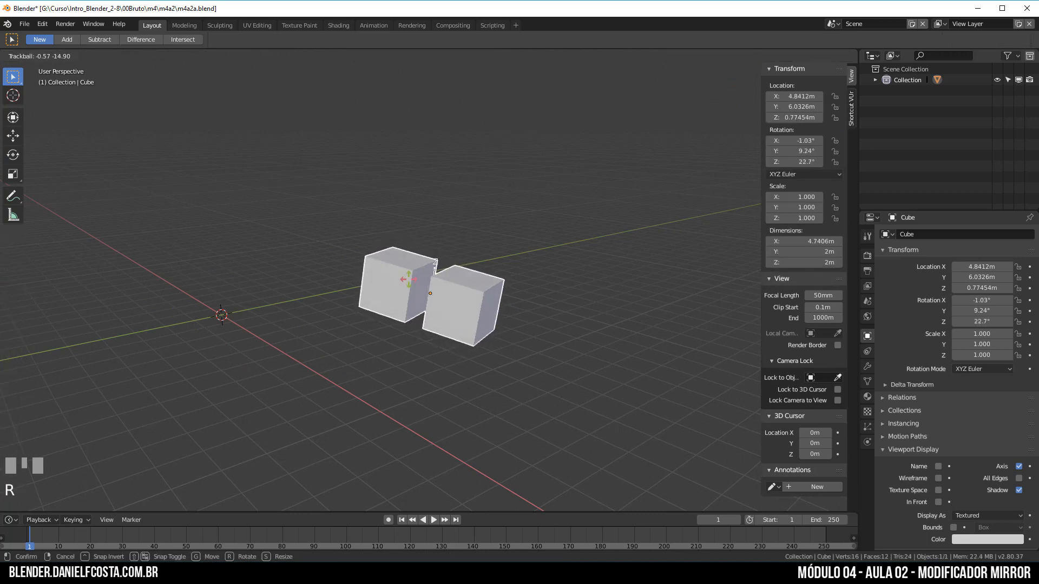
{"action": "left_click", "coordinate": [431, 286]}
{"action": "key", "text": "r"}
{"action": "key", "text": "r"}
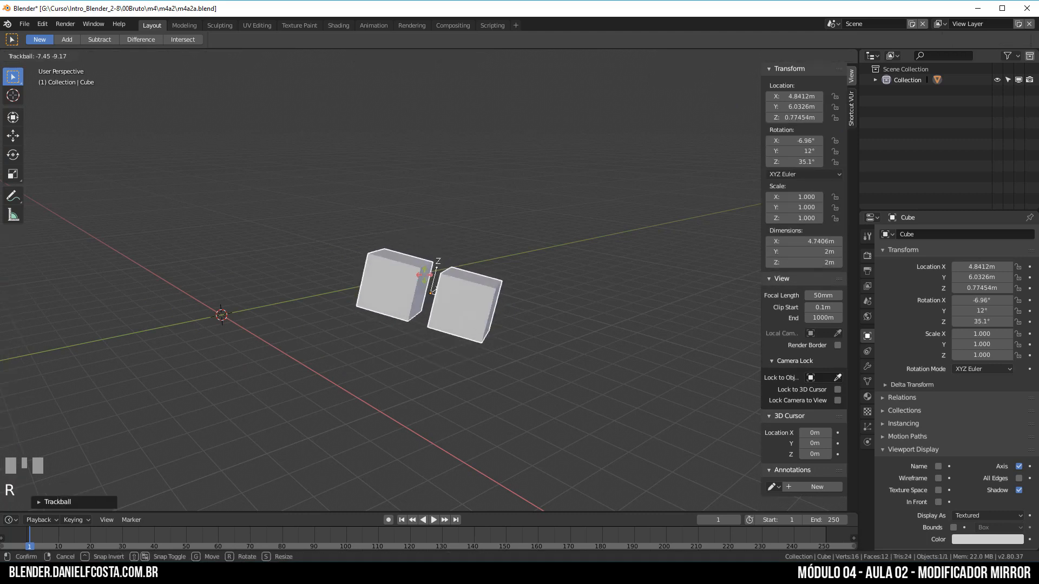
{"action": "key", "text": "Escape"}
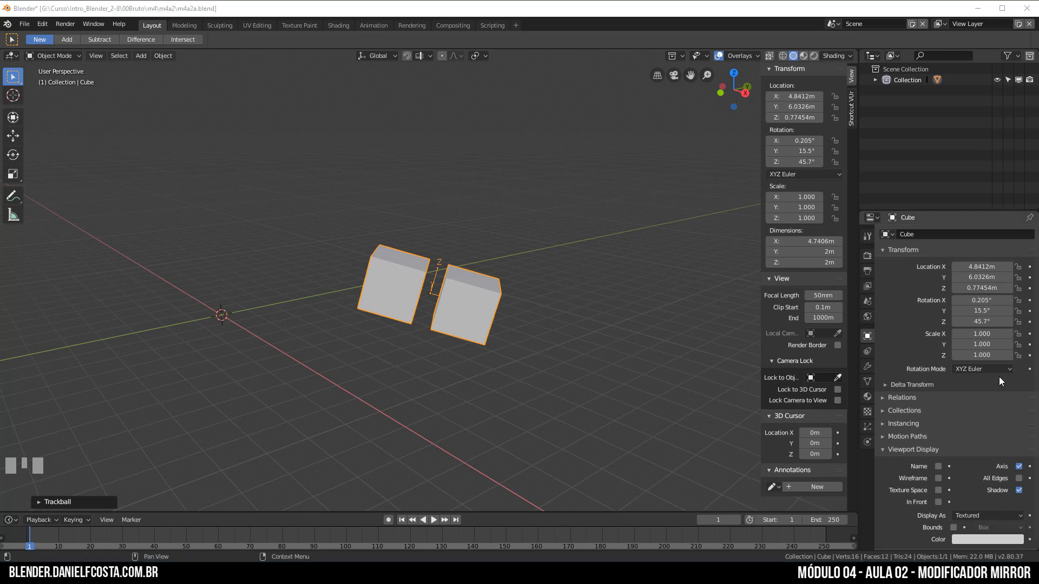
Step: Apply the cube's Mirror modifier and test moving the resulting object without keeping the move
{"action": "left_click", "coordinate": [867, 366]}
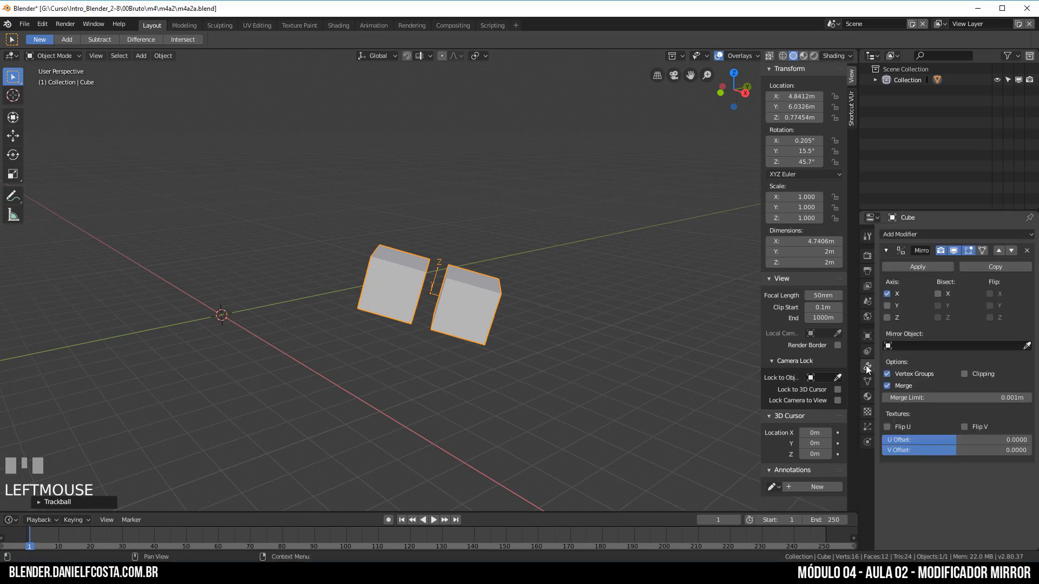
{"action": "left_click", "coordinate": [924, 269]}
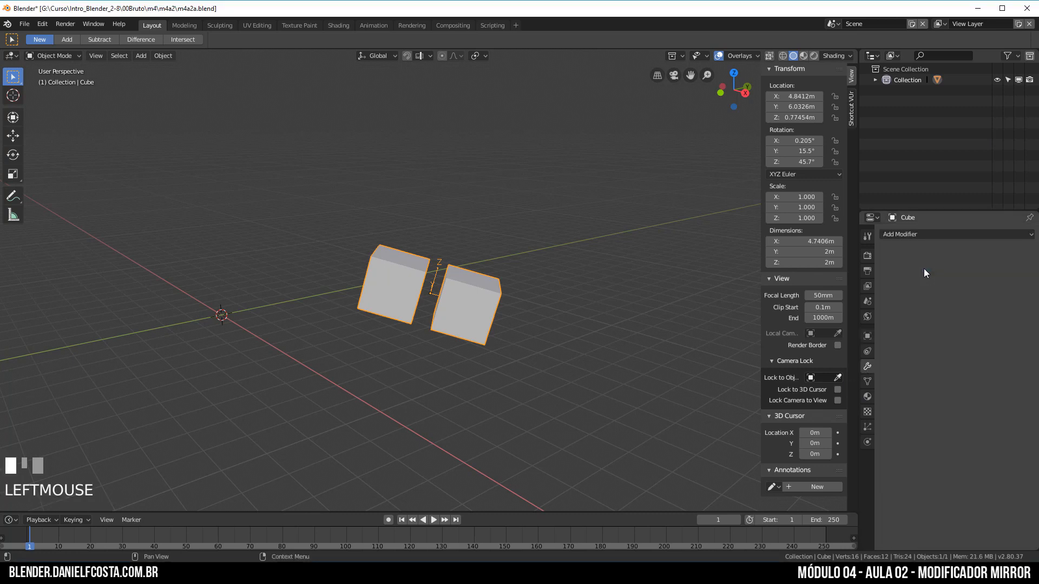
{"action": "key", "text": "g"}
{"action": "key", "text": "Escape"}
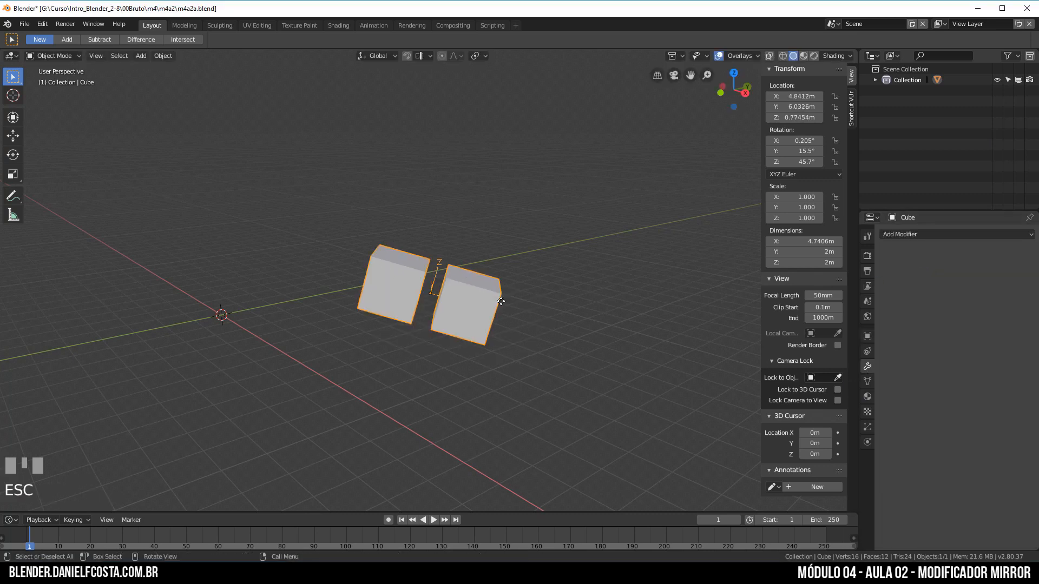